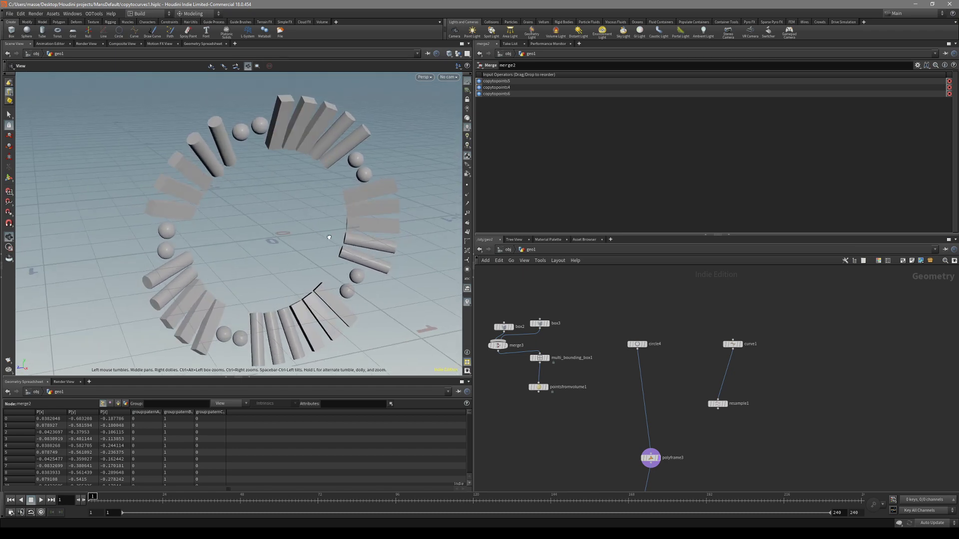
# Examine the finished ring model and its geo1 node network, including the circle, polyframe and resample nodes
pyautogui.press('s')
pyautogui.scroll(2, 602, 388)
pyautogui.moveTo(598, 404); pyautogui.dragTo(628, 397, button='middle')
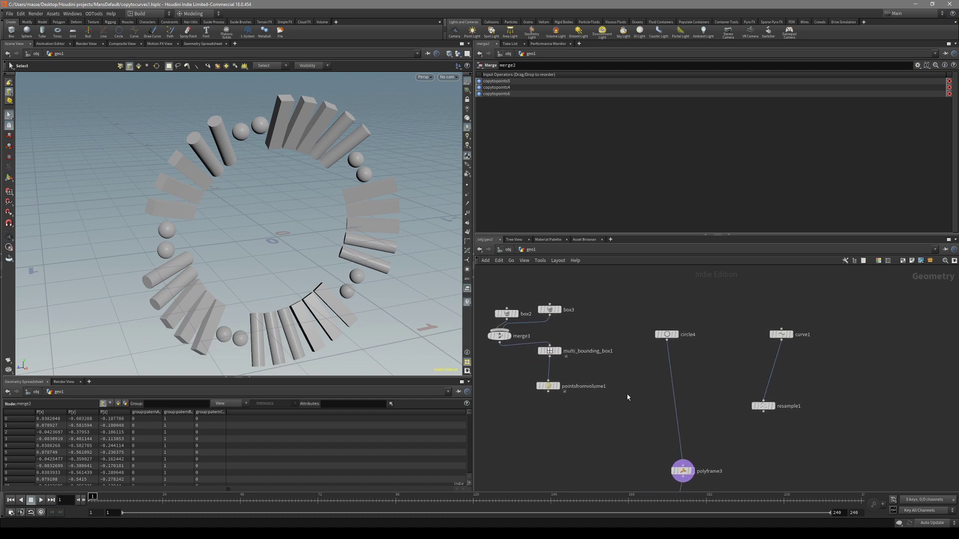
pyautogui.keyDown('alt'); pyautogui.moveTo(351, 289); pyautogui.dragTo(345, 260); pyautogui.keyUp('alt')
pyautogui.moveTo(655, 386); pyautogui.dragTo(579, 268, button='middle')
pyautogui.scroll(-3, 556, 318)
pyautogui.scroll(2, 594, 387)
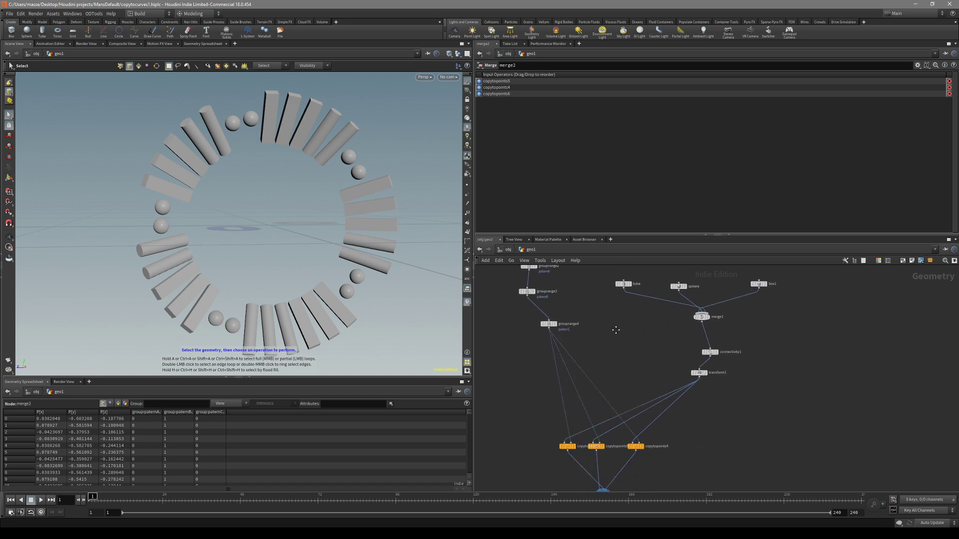
pyautogui.moveTo(594, 388); pyautogui.dragTo(625, 459, button='middle')
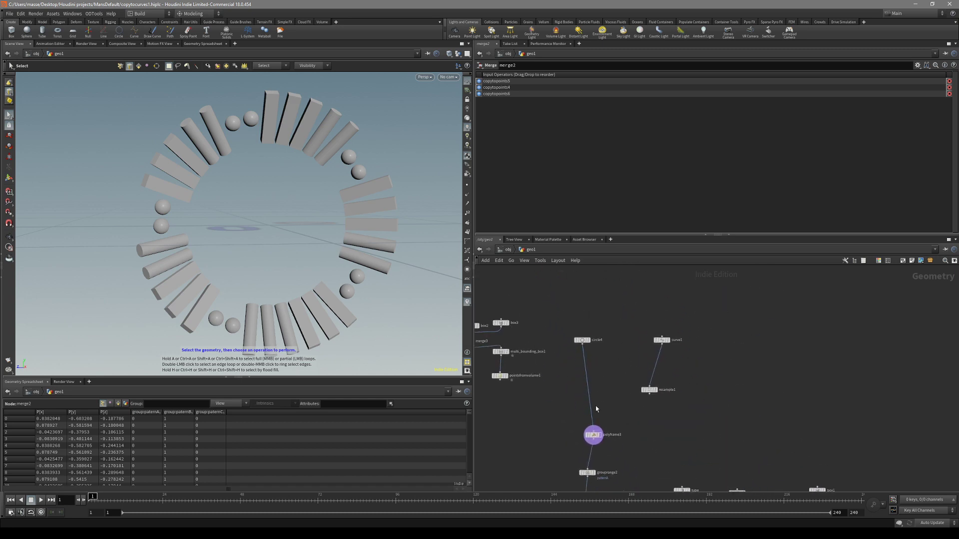
pyautogui.press('Escape')
pyautogui.moveTo(326, 285); pyautogui.dragTo(314, 273)
pyautogui.press('s')
pyautogui.moveTo(573, 379); pyautogui.dragTo(580, 342, button='middle')
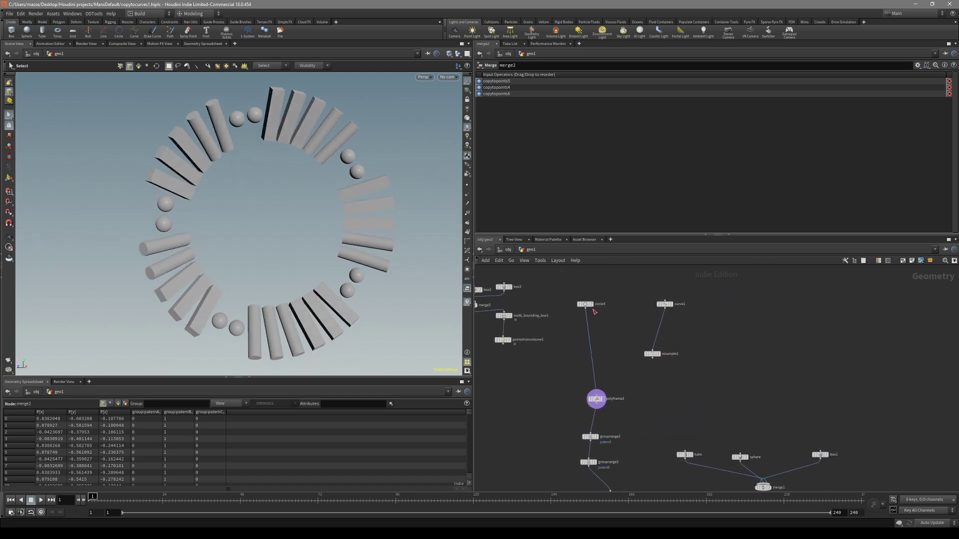
pyautogui.scroll(2, 602, 325)
pyautogui.click(579, 295)
pyautogui.click(677, 367)
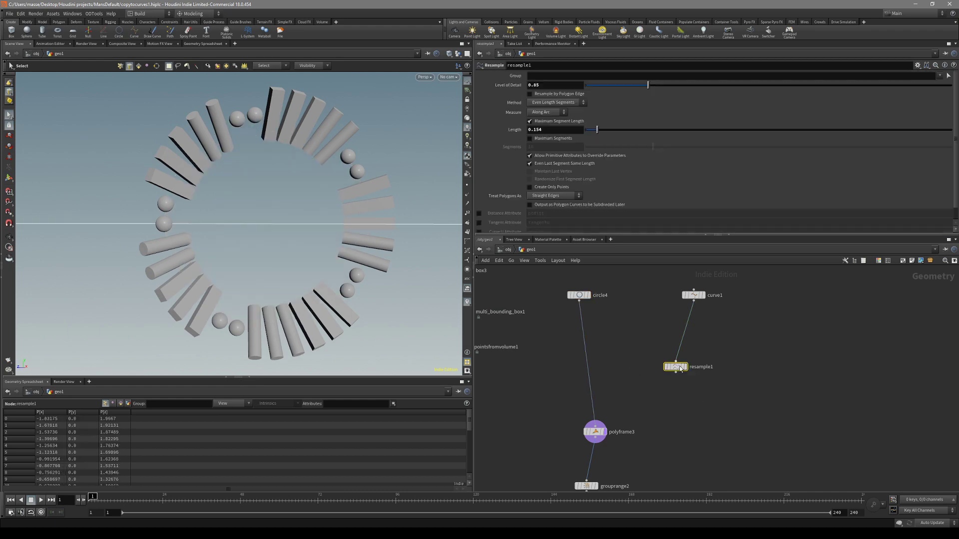
pyautogui.click(606, 420)
pyautogui.press('Escape')
pyautogui.moveTo(420, 319); pyautogui.dragTo(214, 300)
pyautogui.press('s')
# Open the empty geo2 geometry network
pyautogui.moveTo(502, 368); pyautogui.dragTo(607, 367, button='middle')
pyautogui.click(564, 346)
pyautogui.press('r')
pyautogui.click(565, 353)
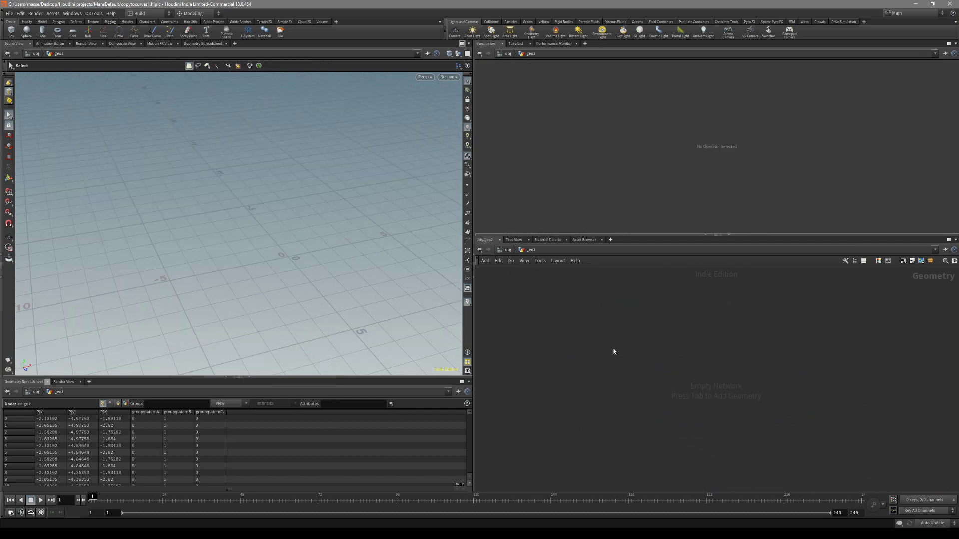
# Add a Circle node to the empty network
pyautogui.press('Tab')
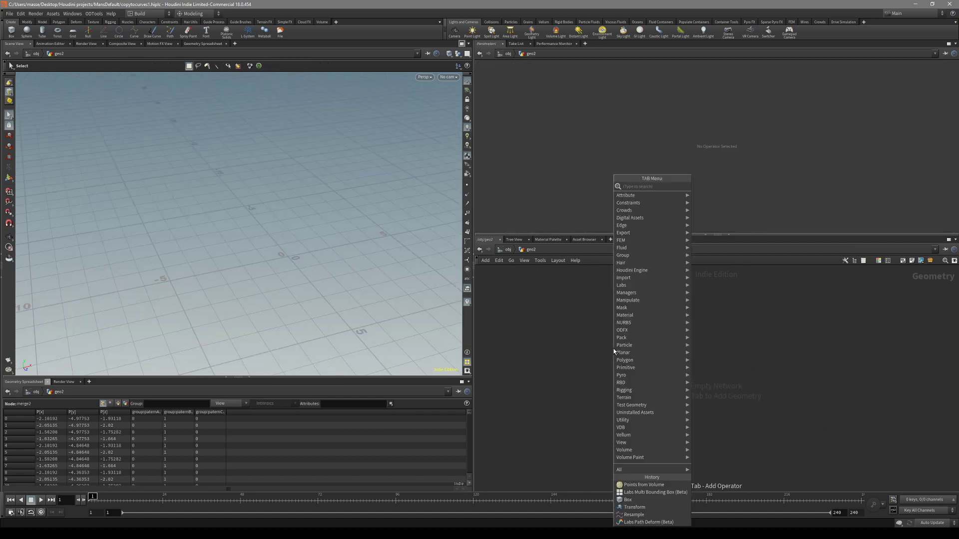
pyautogui.write('circ')
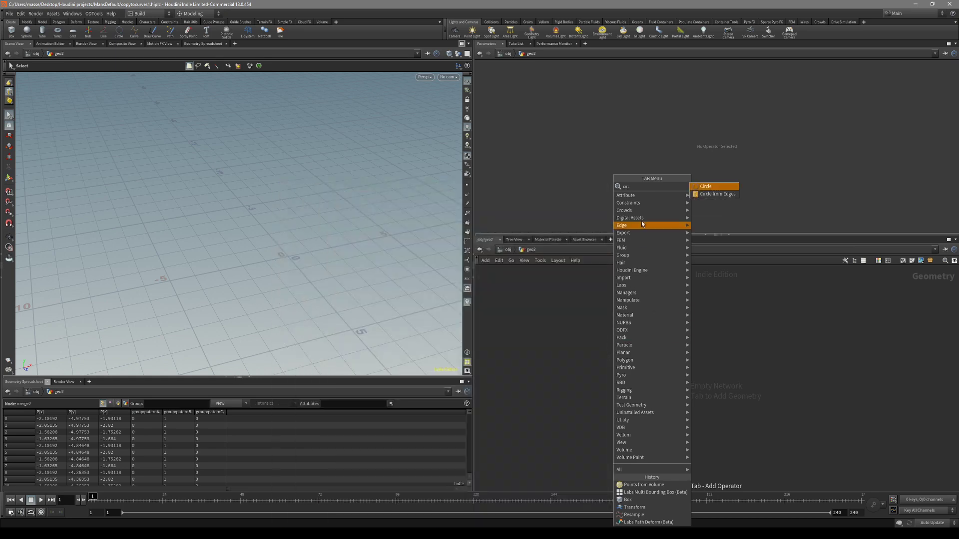
pyautogui.click(704, 186)
pyautogui.click(654, 357)
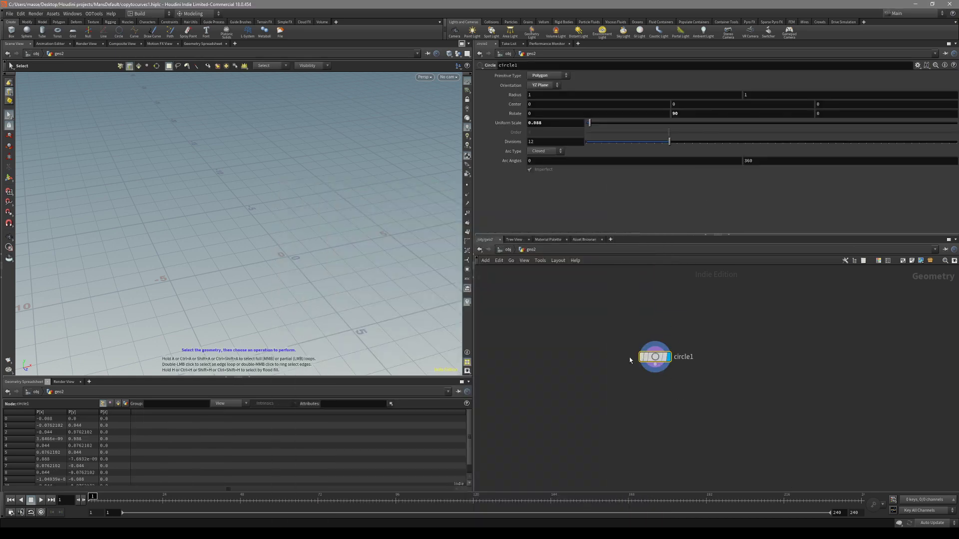
# Set the circle to 22 divisions and a uniform scale of 0.108, and shift its node aside
pyautogui.keyDown('alt'); pyautogui.moveTo(282, 253); pyautogui.dragTo(241, 203); pyautogui.keyUp('alt')
pyautogui.hotkey('ctrl', 'z')
pyautogui.press('Escape')
pyautogui.moveTo(240, 212); pyautogui.dragTo(327, 184, button='right')
pyautogui.press('s')
pyautogui.moveTo(669, 142); pyautogui.dragTo(701, 146)
pyautogui.moveTo(570, 123)
pyautogui.mouseDown(button='middle')
pyautogui.moveTo(614, 125)
pyautogui.moveTo(586, 125)
pyautogui.mouseUp(button='middle')
pyautogui.keyDown('alt'); pyautogui.moveTo(225, 188); pyautogui.dragTo(309, 200); pyautogui.keyUp('alt')
pyautogui.moveTo(655, 356); pyautogui.dragTo(617, 359)
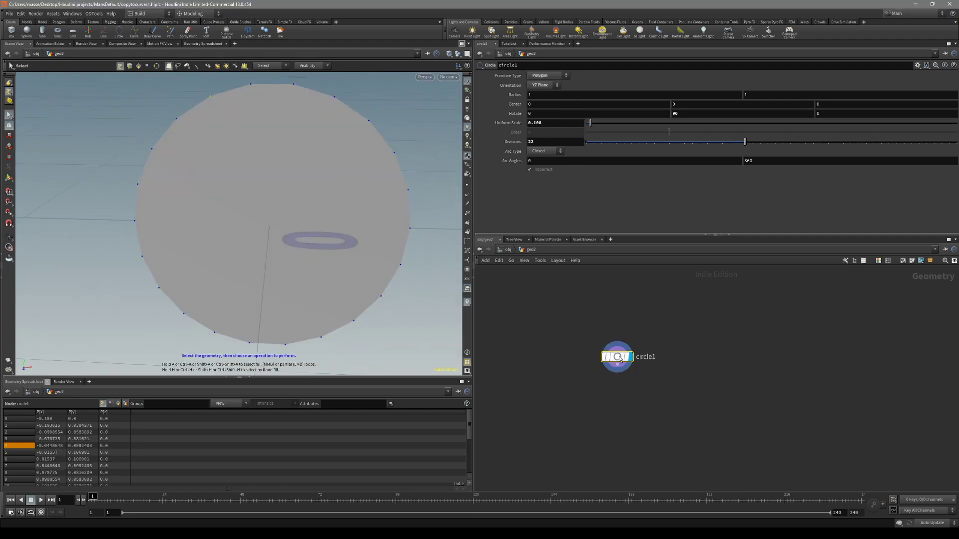
# Add a Box node beside the circle node and display it
pyautogui.press('Tab')
pyautogui.press('Return')
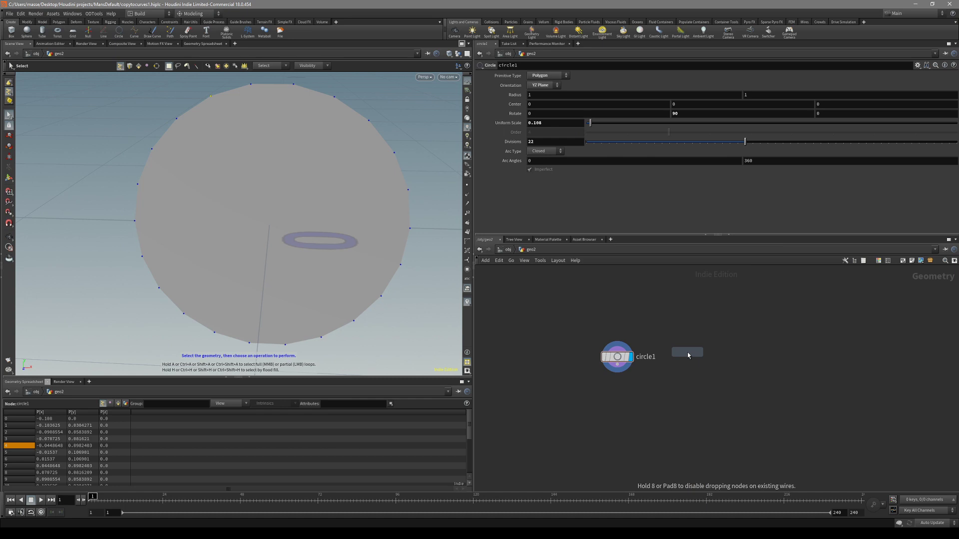
pyautogui.click(699, 337)
pyautogui.press('Escape')
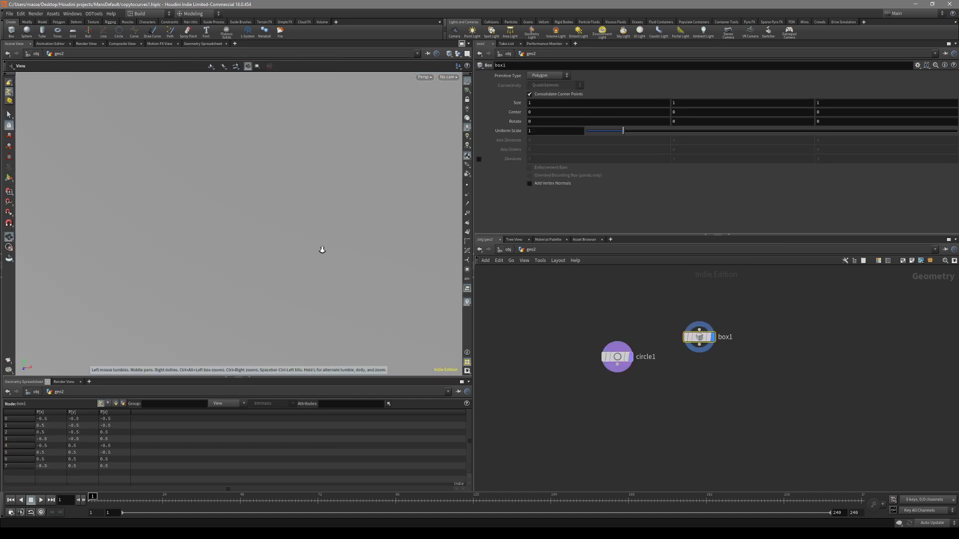
# Set the box's uniform scale to 0.06 and stretch it to about 3.59 along Z
pyautogui.press('s')
pyautogui.moveTo(624, 130); pyautogui.dragTo(589, 131)
pyautogui.press('Return')
pyautogui.scroll(5, 323, 234)
pyautogui.moveTo(322, 241); pyautogui.dragTo(380, 235)
pyautogui.hotkey('ctrl', 'z')
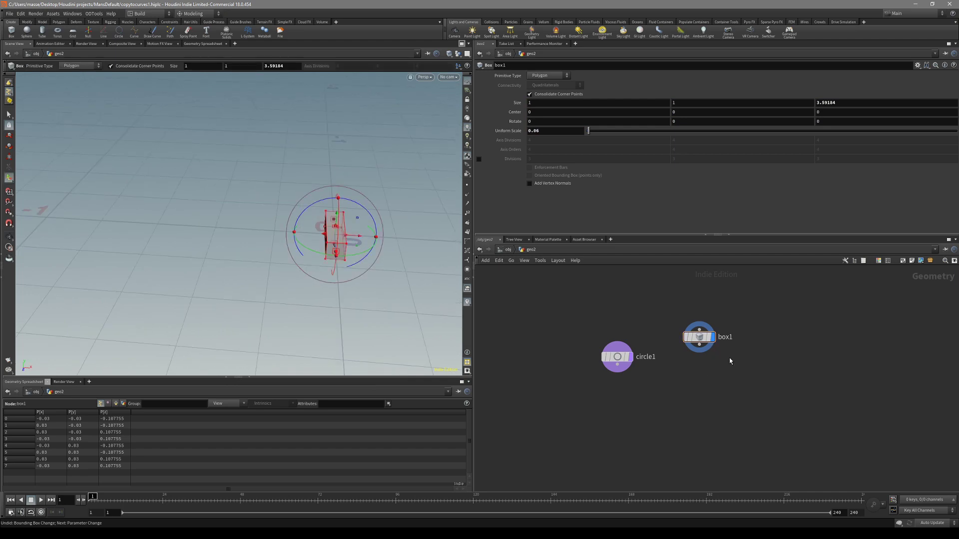
# Add a Sphere node with a uniform scale of 0.04 and place it next to the box node
pyautogui.press('Tab')
pyautogui.write('sph')
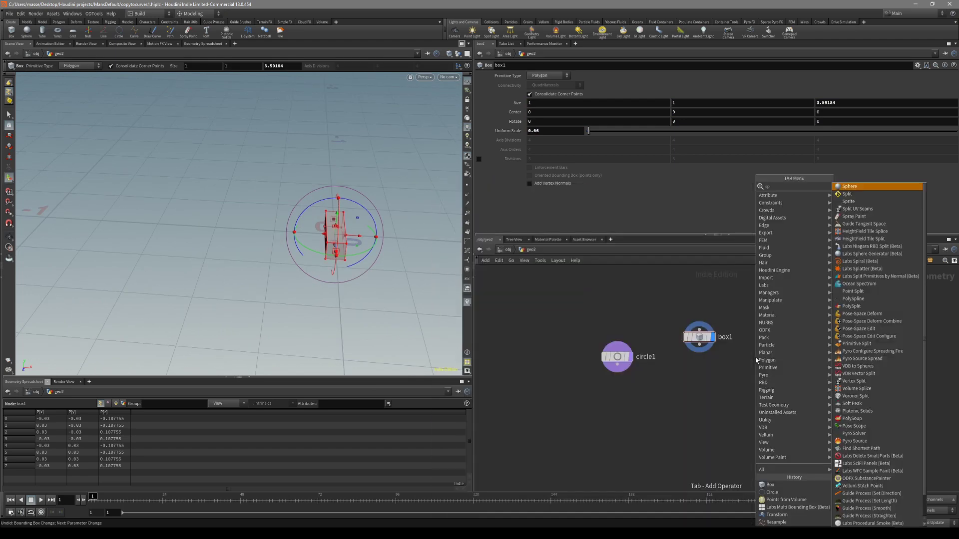
pyautogui.press('Return')
pyautogui.click(784, 403)
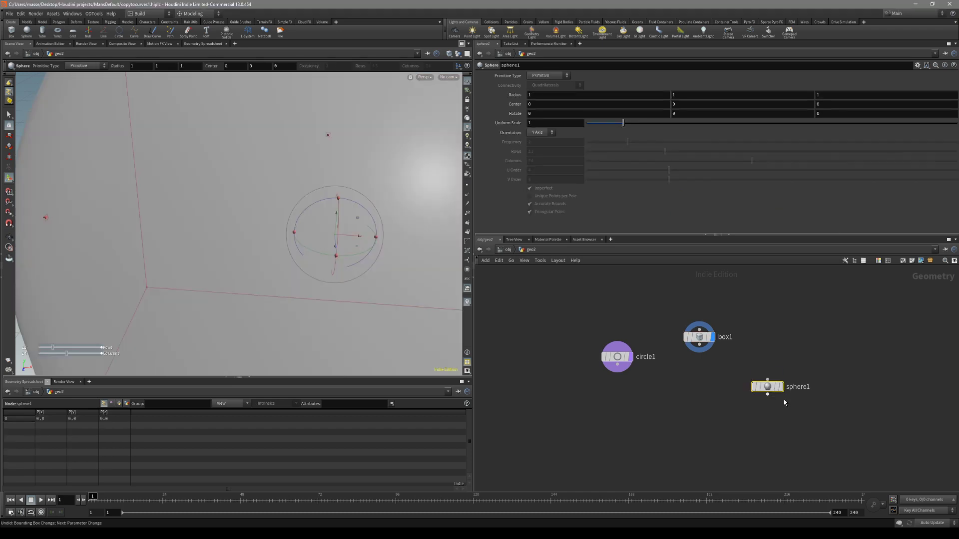
pyautogui.moveTo(622, 123); pyautogui.dragTo(588, 124)
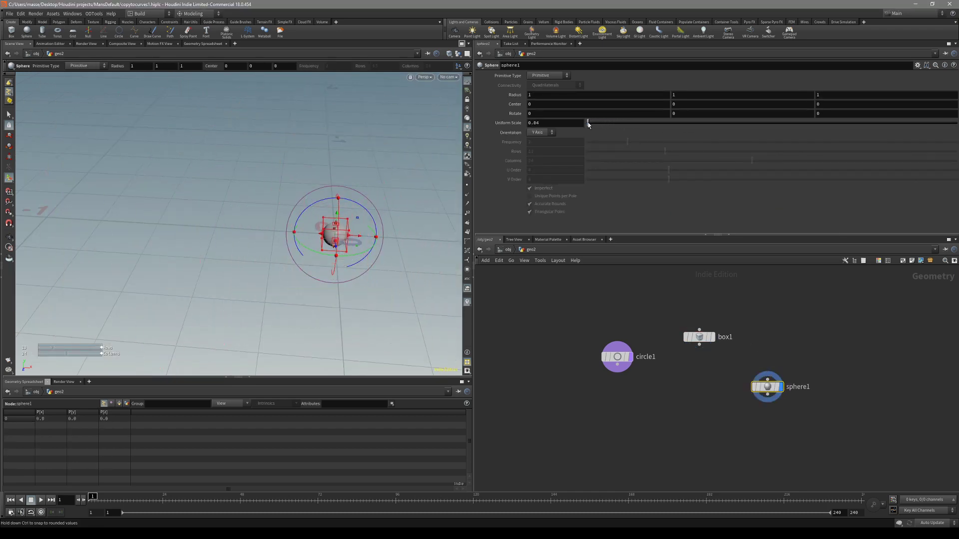
pyautogui.click(724, 340)
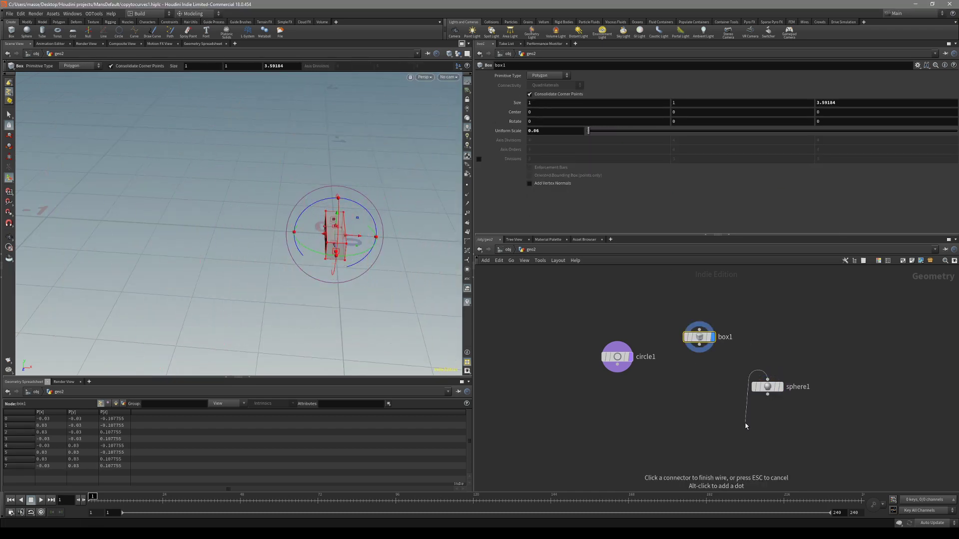
pyautogui.click(768, 388)
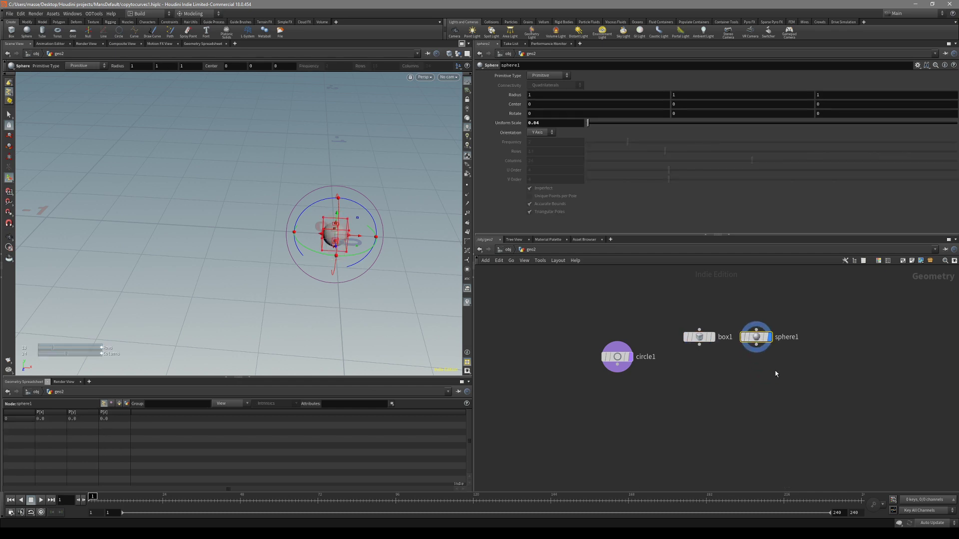
# Add a Tube node with a radius scale of 0.03 and a height of about 0.173
pyautogui.press('Tab')
pyautogui.write('tube')
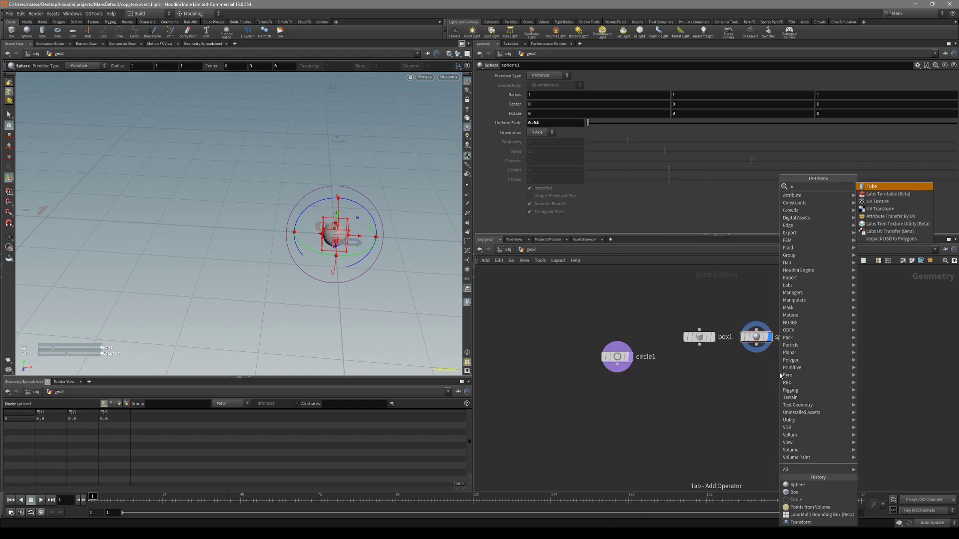
pyautogui.click(872, 186)
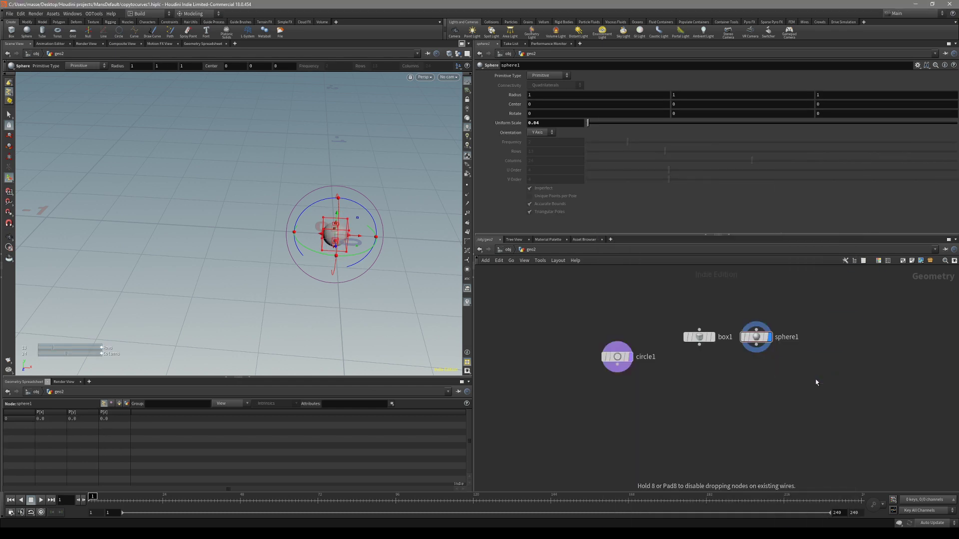
pyautogui.click(814, 379)
pyautogui.moveTo(628, 165); pyautogui.dragTo(598, 169)
pyautogui.moveTo(332, 256); pyautogui.dragTo(331, 234)
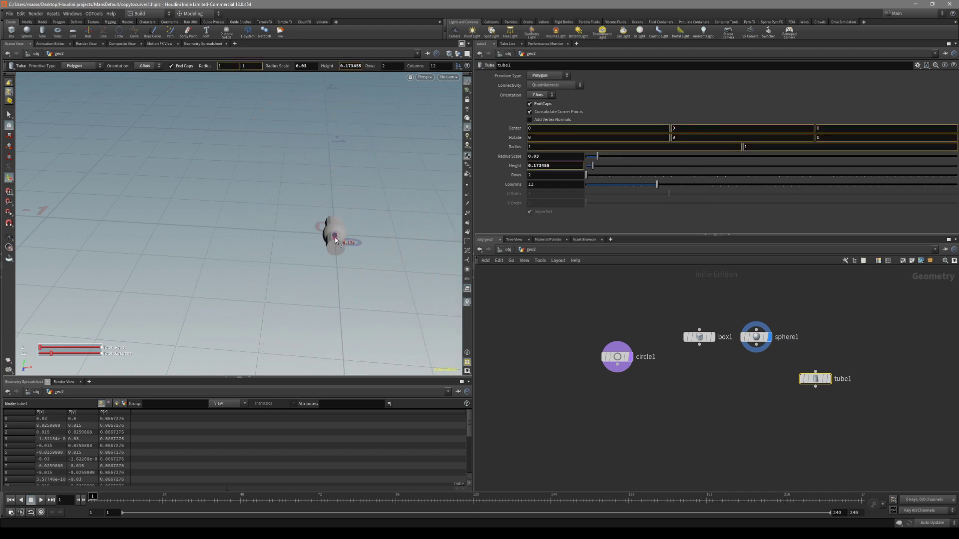
# Line up the box, sphere and tube nodes in a row and combine them with a displayed Merge node
pyautogui.click(755, 337)
pyautogui.click(713, 337)
pyautogui.click(817, 381)
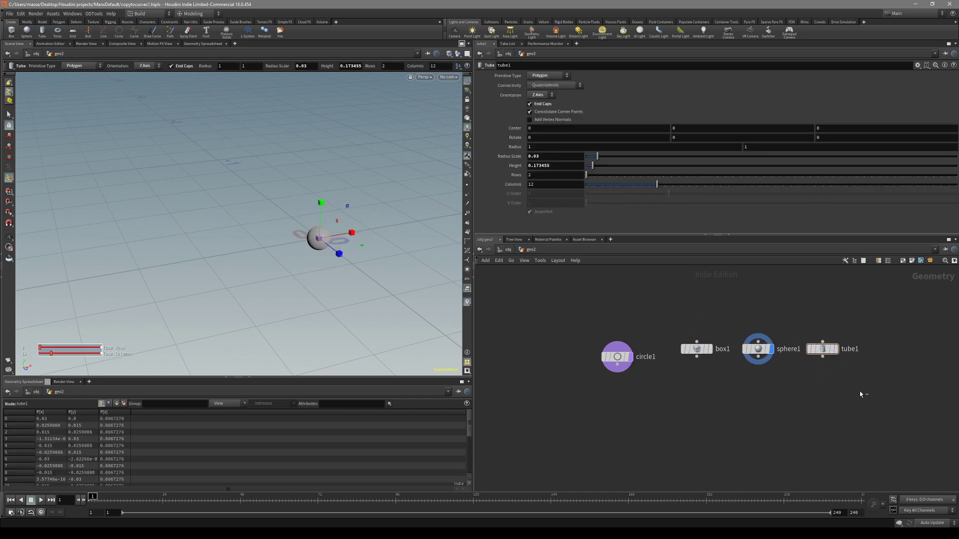
pyautogui.moveTo(857, 392); pyautogui.dragTo(684, 332)
pyautogui.click(775, 420)
pyautogui.keyDown('alt'); pyautogui.moveTo(300, 210); pyautogui.dragTo(334, 260); pyautogui.keyUp('alt')
pyautogui.click(769, 442)
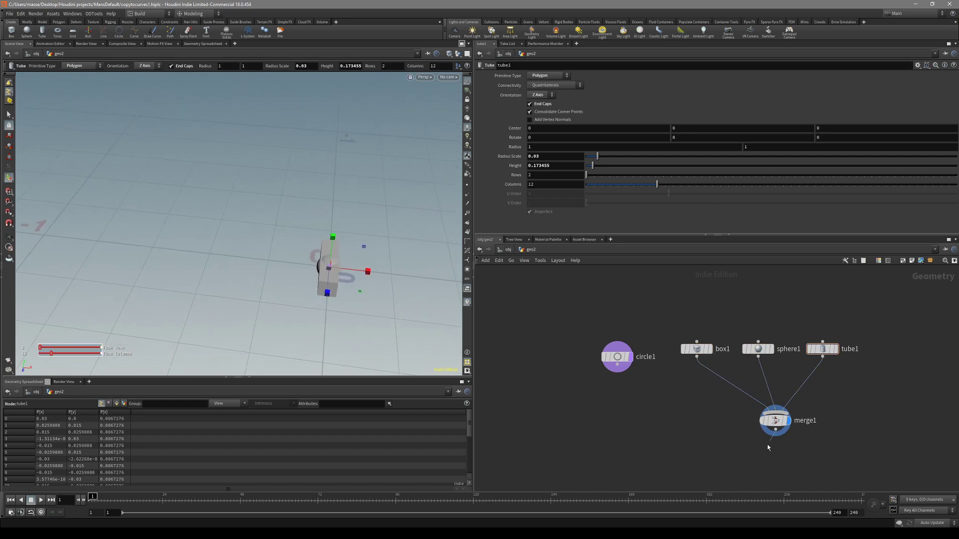
# Add a Transform node after the merge node and display its output
pyautogui.press('Tab')
pyautogui.write('transf')
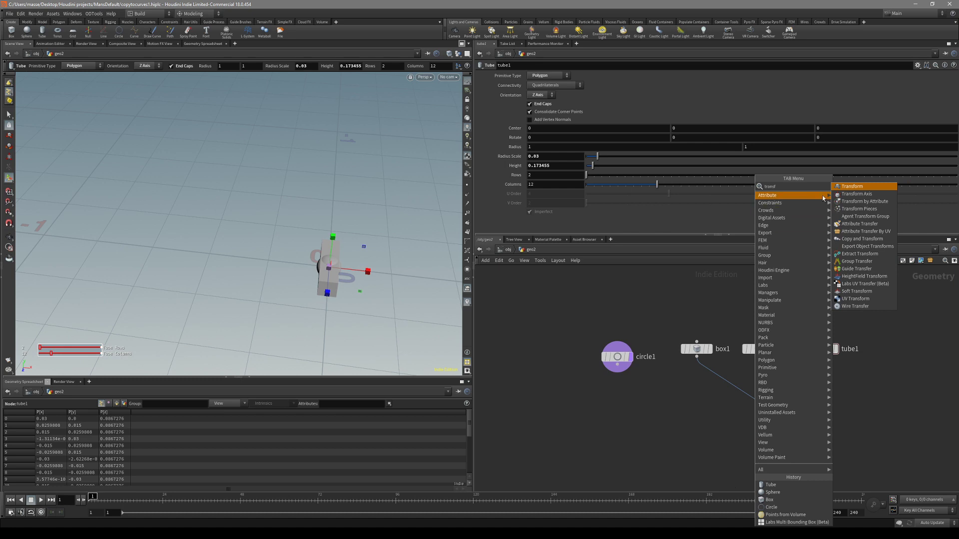
pyautogui.press('Return')
pyautogui.click(749, 454)
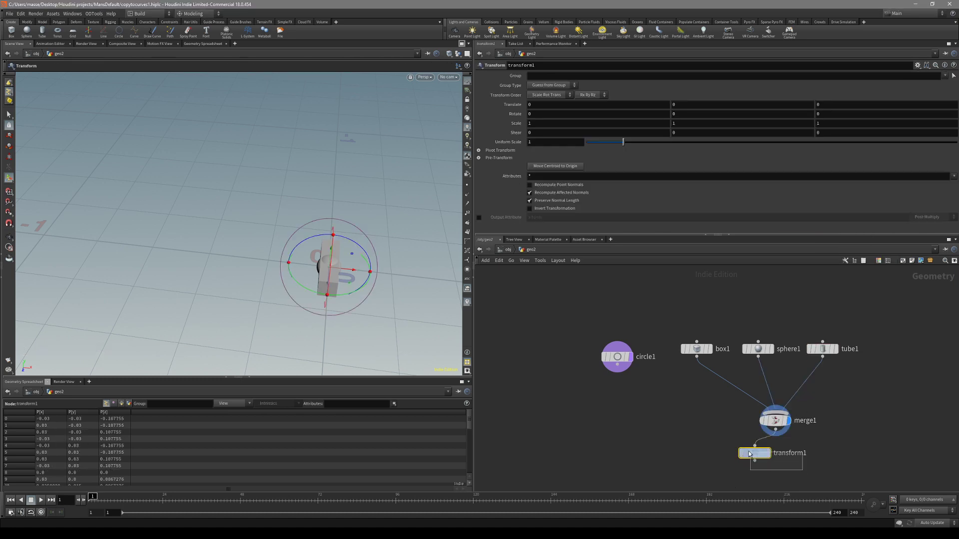
pyautogui.press('Escape')
pyautogui.moveTo(320, 260); pyautogui.dragTo(392, 289)
pyautogui.press('Return')
# Move the circle node away from the shape nodes and add a Copy to Points node below them
pyautogui.moveTo(652, 394); pyautogui.dragTo(668, 354, button='middle')
pyautogui.moveTo(632, 321); pyautogui.dragTo(517, 310)
pyautogui.moveTo(562, 360); pyautogui.dragTo(629, 375, button='middle')
pyautogui.press('Tab')
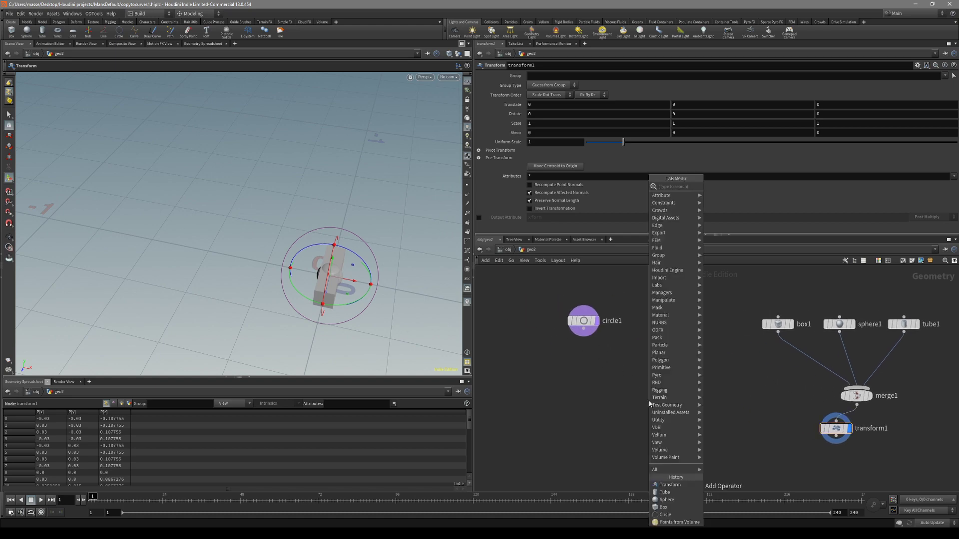
pyautogui.write('co')
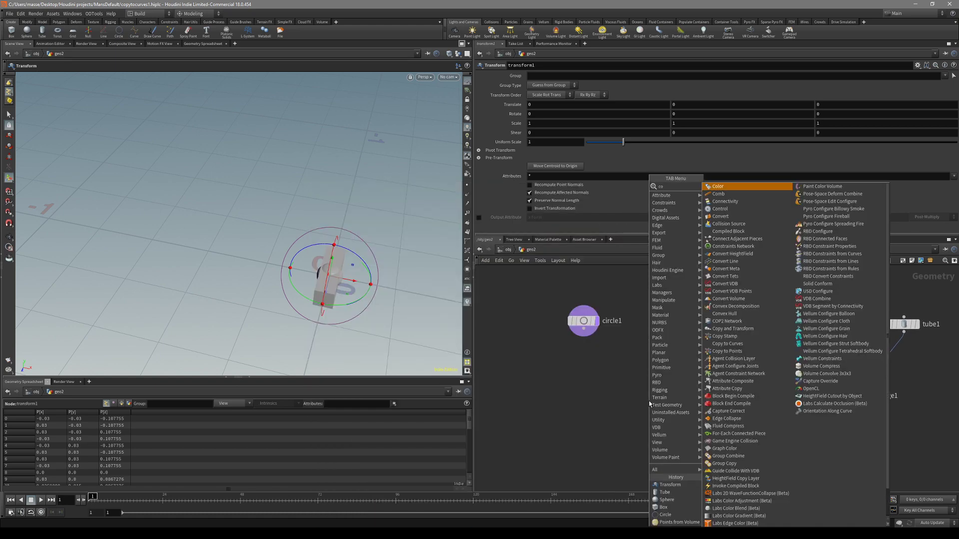
pyautogui.press('BackSpace')
pyautogui.press('BackSpace')
pyautogui.click(732, 199)
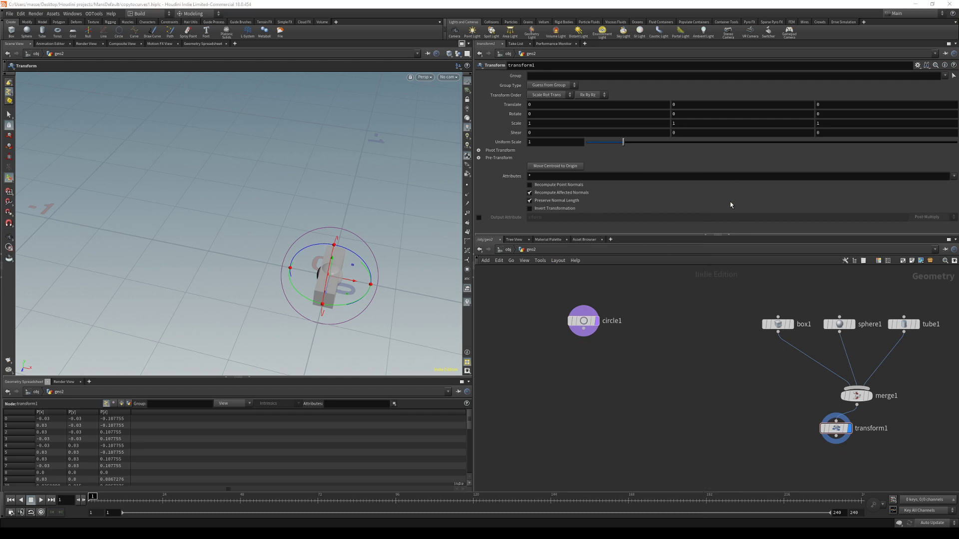
pyautogui.click(650, 419)
pyautogui.scroll(-2, 670, 440)
pyautogui.moveTo(631, 388); pyautogui.dragTo(662, 407)
pyautogui.moveTo(682, 417); pyautogui.dragTo(656, 377, button='middle')
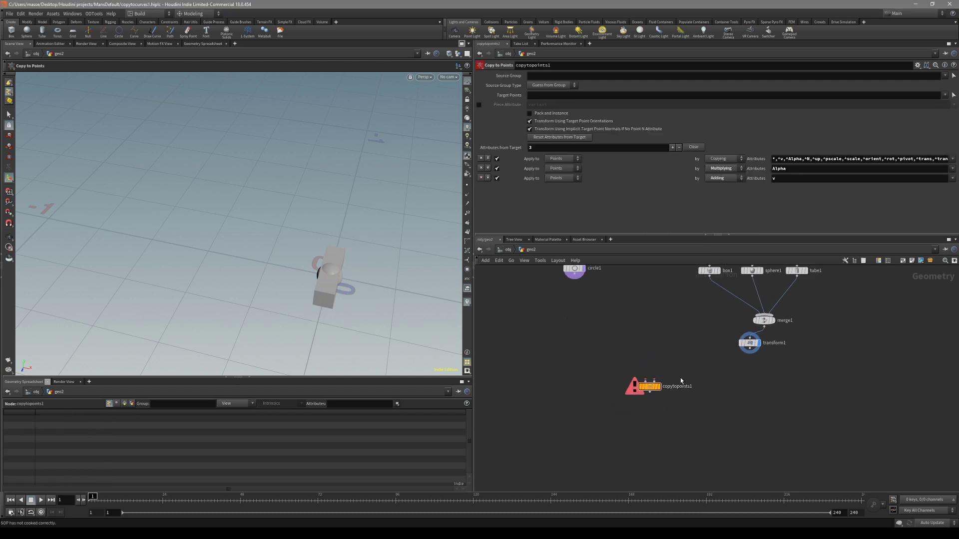
# Wire the transform as source geometry and the circle as target points into Copy to Points, and display the copies
pyautogui.scroll(3, 706, 382)
pyautogui.moveTo(670, 354); pyautogui.dragTo(706, 388, button='middle')
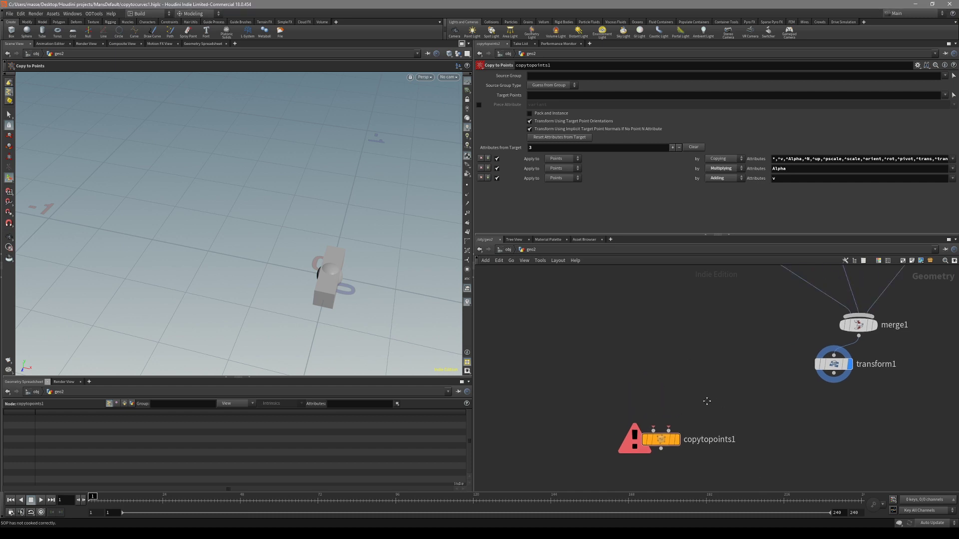
pyautogui.scroll(-3, 705, 388)
pyautogui.moveTo(678, 391); pyautogui.dragTo(683, 419)
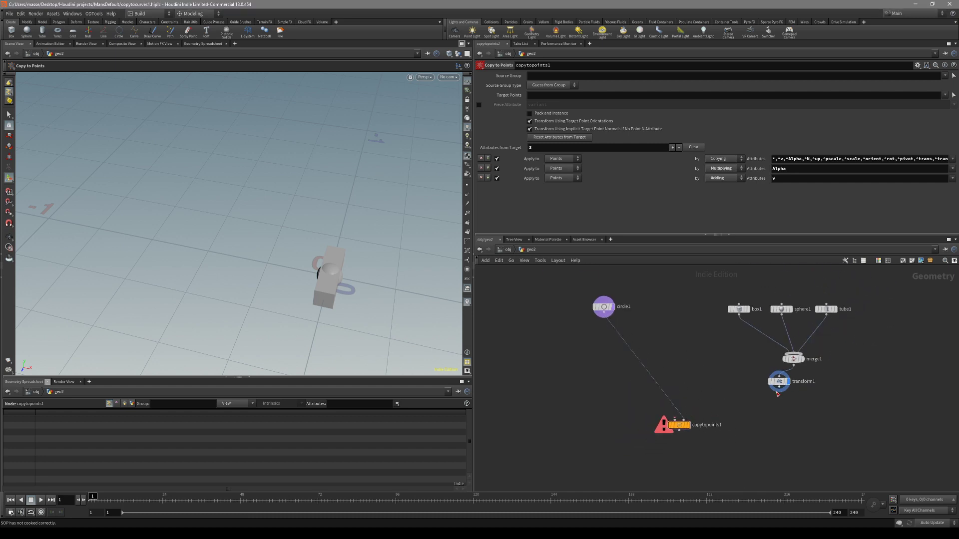
pyautogui.moveTo(777, 390); pyautogui.dragTo(674, 418)
pyautogui.moveTo(319, 284); pyautogui.dragTo(337, 241)
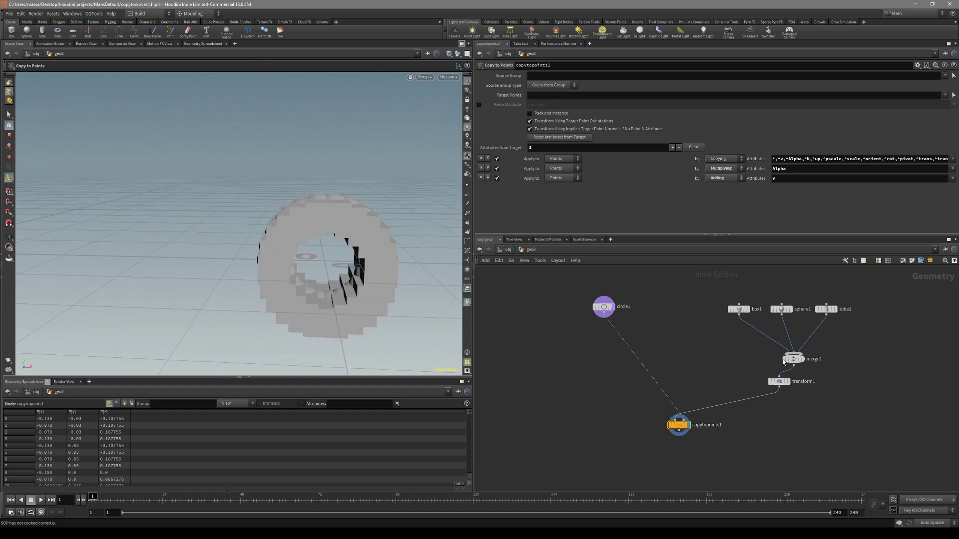
# Set the transform node's uniform scale to 0.38 to shrink the copied shapes
pyautogui.click(773, 380)
pyautogui.moveTo(622, 143); pyautogui.dragTo(600, 144)
pyautogui.moveTo(325, 260); pyautogui.dragTo(280, 234)
pyautogui.scroll(2, 760, 400)
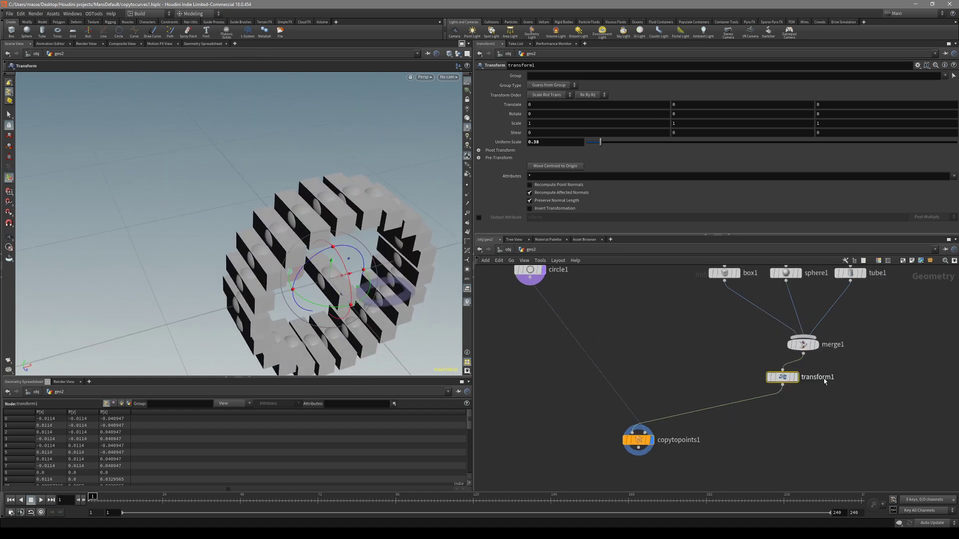
# Select the tube node and display its geometry alone
pyautogui.moveTo(804, 398); pyautogui.dragTo(790, 432, button='middle')
pyautogui.scroll(-2, 839, 364)
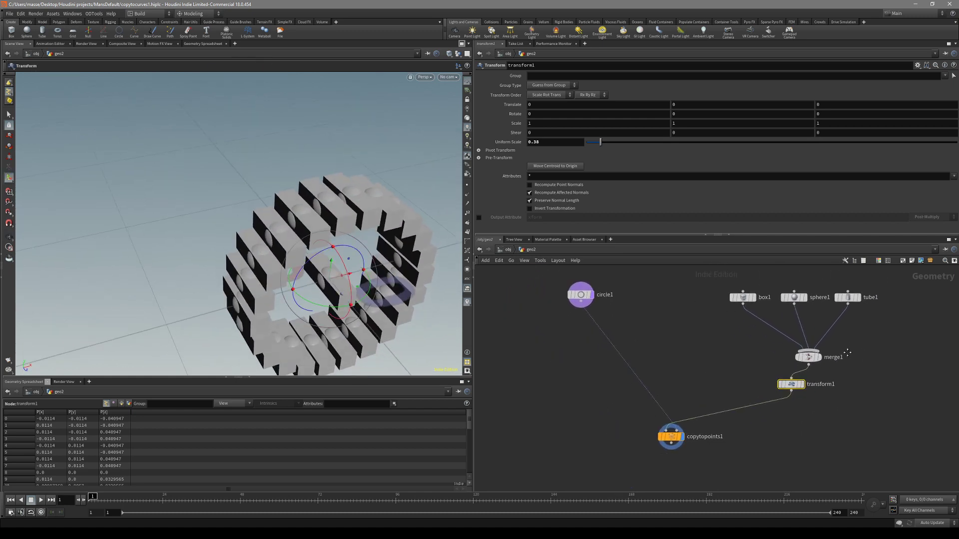
pyautogui.moveTo(856, 308); pyautogui.dragTo(805, 339)
pyautogui.press('r')
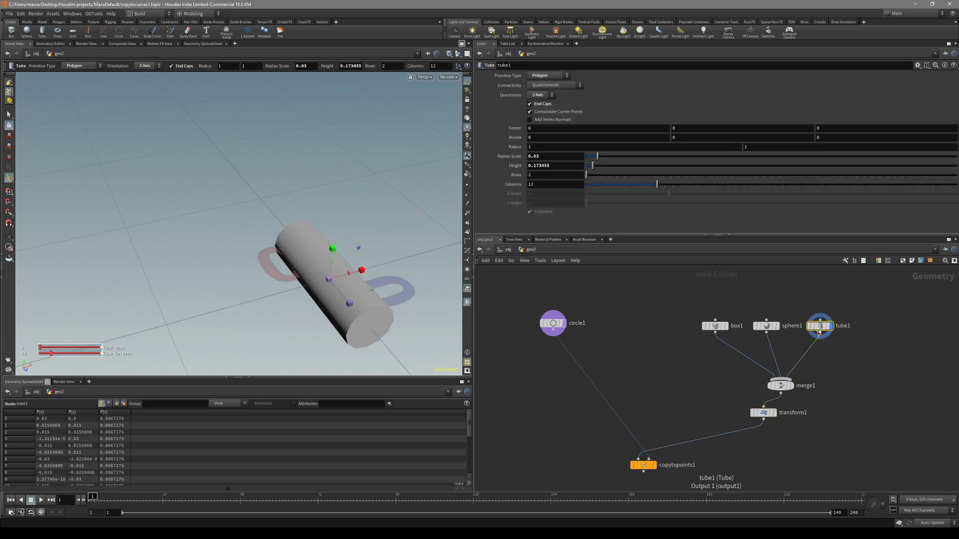
# Inspect the sphere and box nodes in turn, ending with the box's geometry displayed alone
pyautogui.click(358, 297)
pyautogui.click(766, 326)
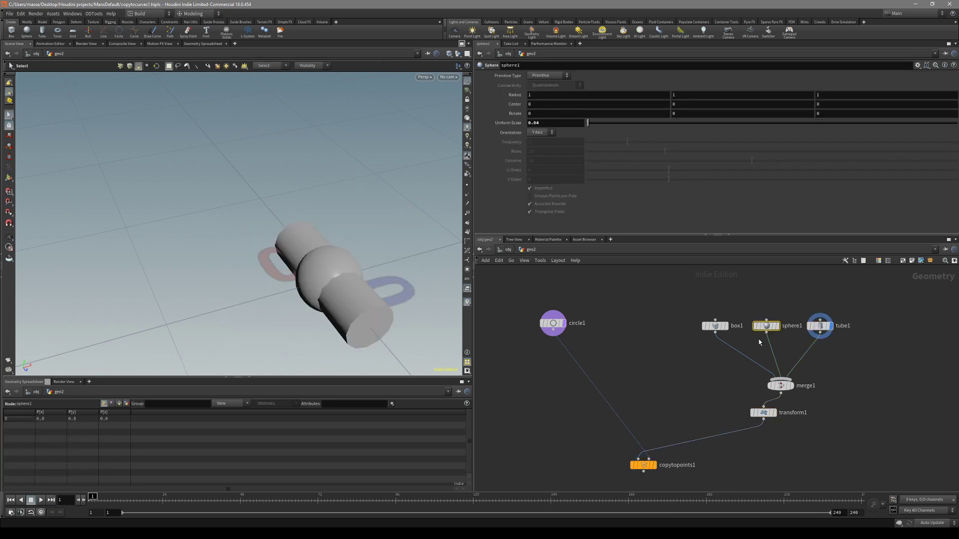
pyautogui.click(715, 325)
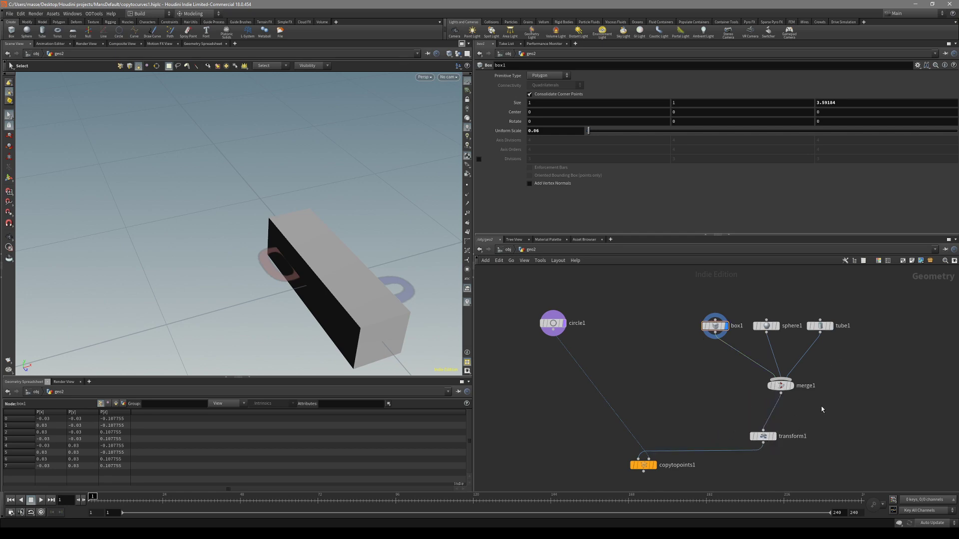
# Insert a Connectivity node between the merge and transform nodes and display its output
pyautogui.press('Tab')
pyautogui.write('conne')
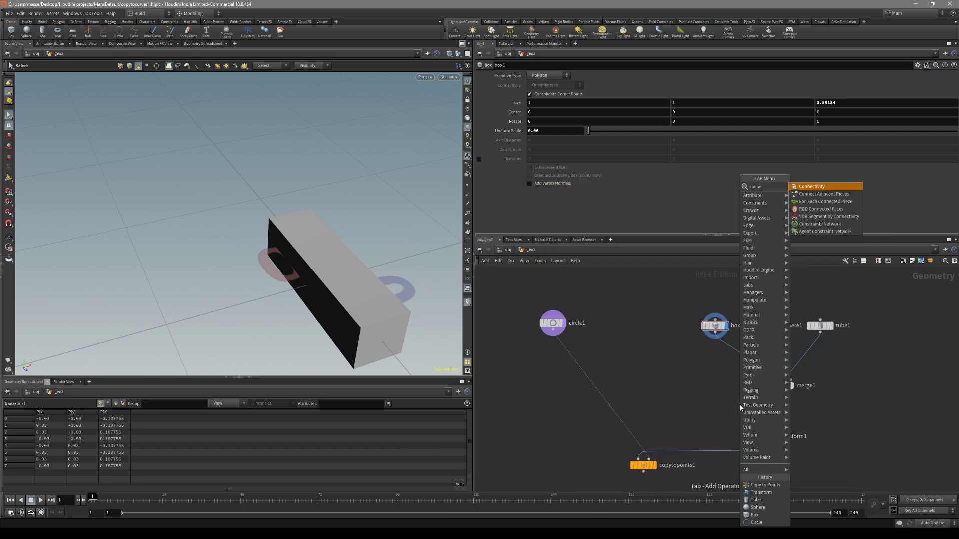
pyautogui.press('Return')
pyautogui.click(769, 412)
pyautogui.keyDown('alt'); pyautogui.moveTo(64, 322); pyautogui.dragTo(249, 300); pyautogui.keyUp('alt')
pyautogui.moveTo(542, 399); pyautogui.dragTo(549, 354, button='middle')
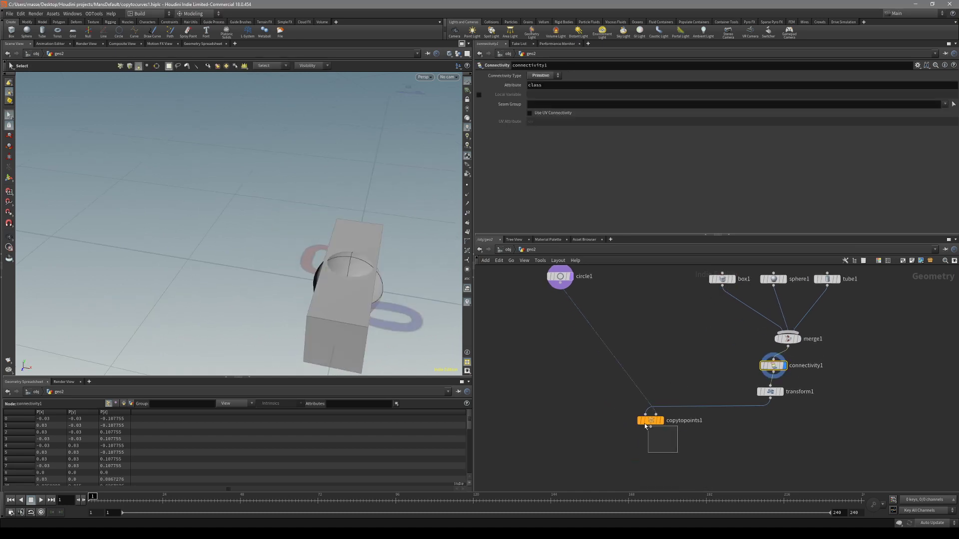
# Select the Copy to Points node and display its ring of copied shapes
pyautogui.click(660, 421)
pyautogui.click(772, 368)
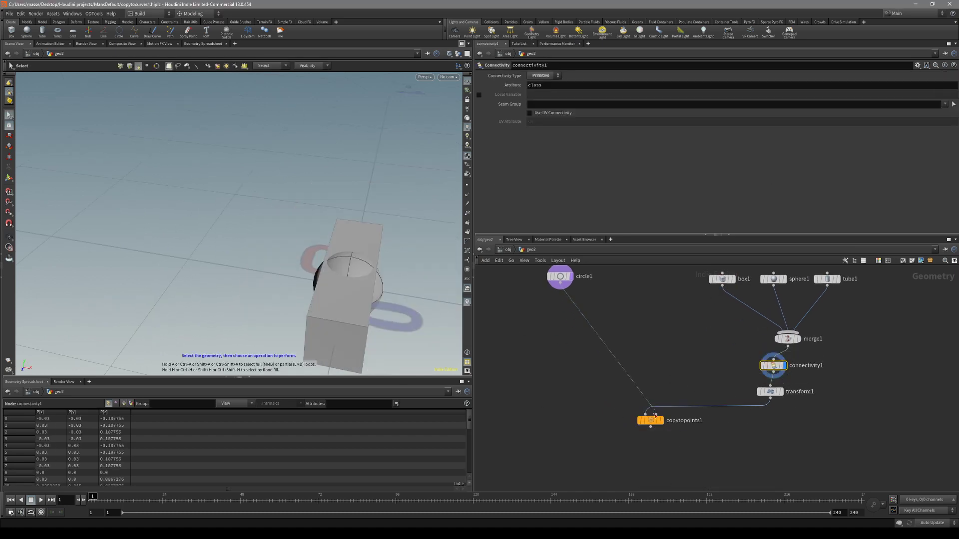
pyautogui.click(644, 418)
pyautogui.press('Escape')
pyautogui.moveTo(391, 278); pyautogui.dragTo(378, 261)
pyautogui.press('s')
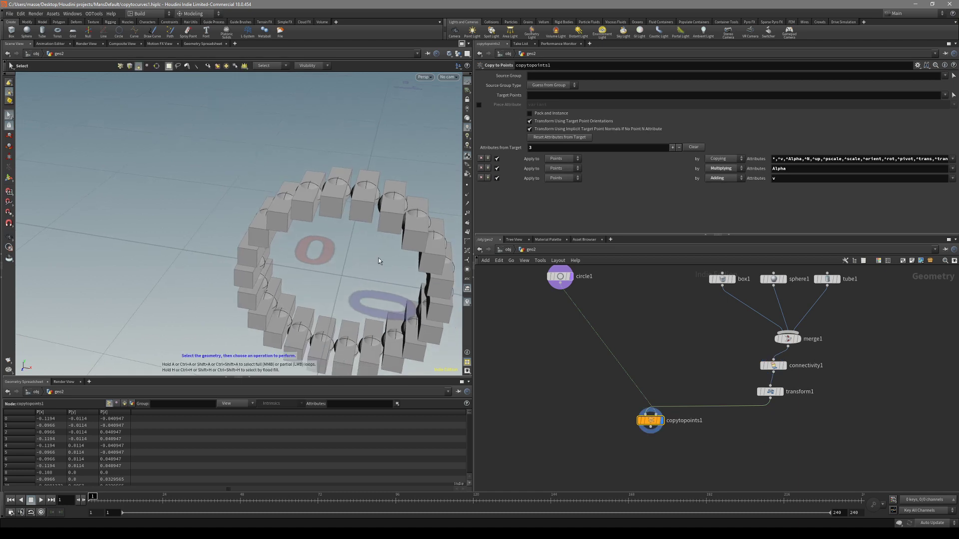
# Switch to primitive selection and list the copies' class attribute values in the viewport's group list
pyautogui.click(139, 69)
pyautogui.click(467, 269)
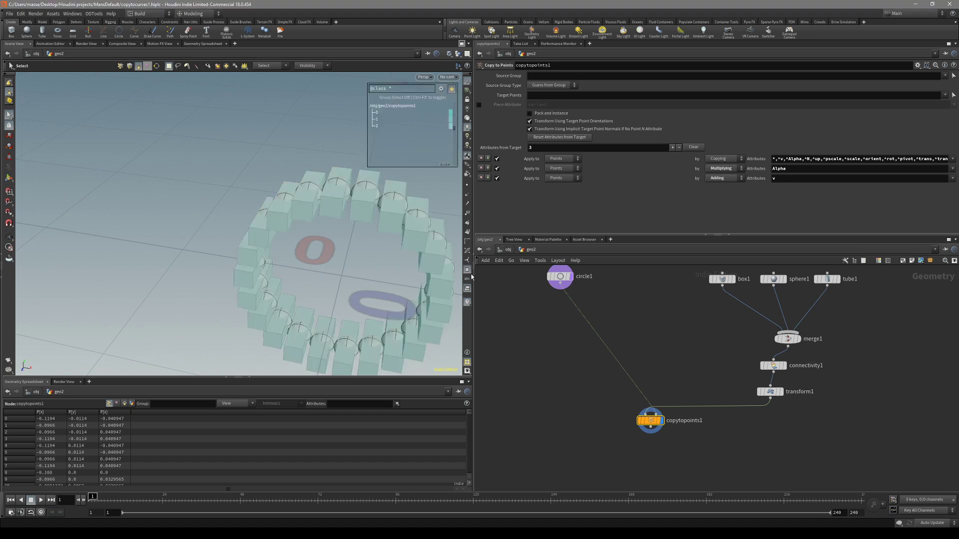
pyautogui.click(442, 90)
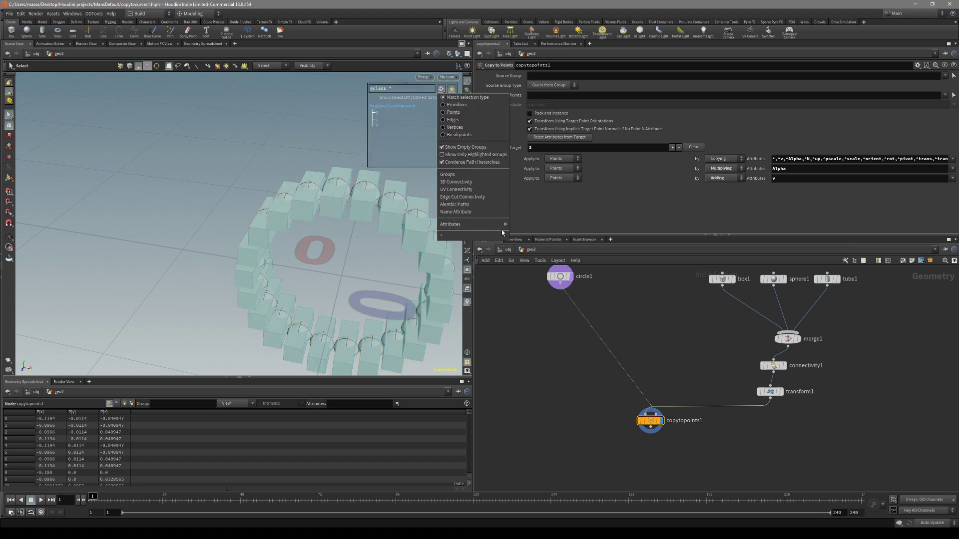
pyautogui.click(516, 225)
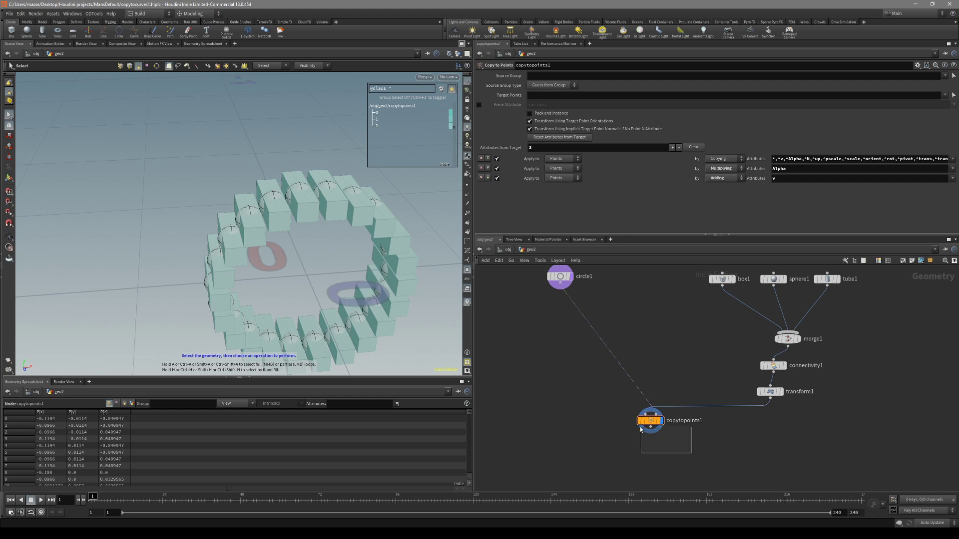
pyautogui.moveTo(652, 412); pyautogui.dragTo(646, 428)
pyautogui.click(548, 77)
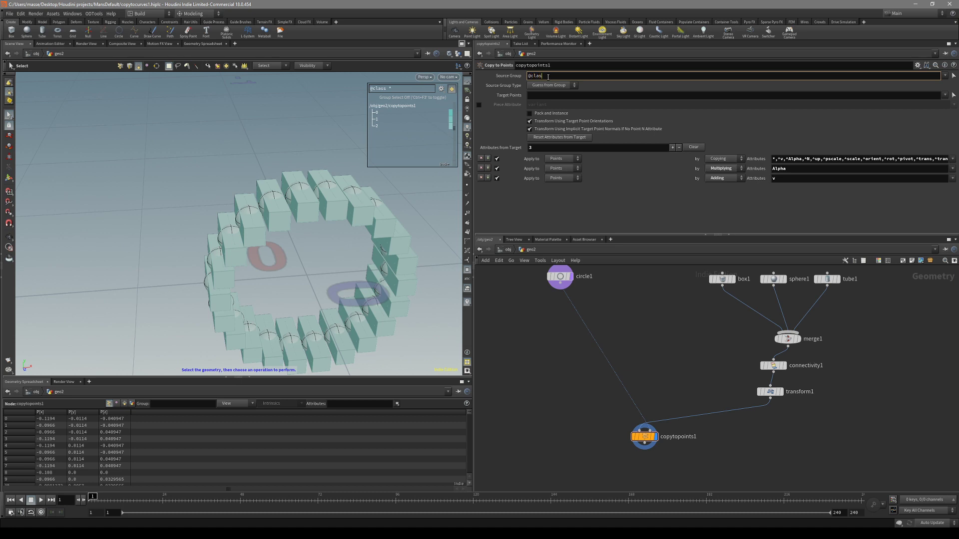
pyautogui.write('@class=0')
pyautogui.press('Return')
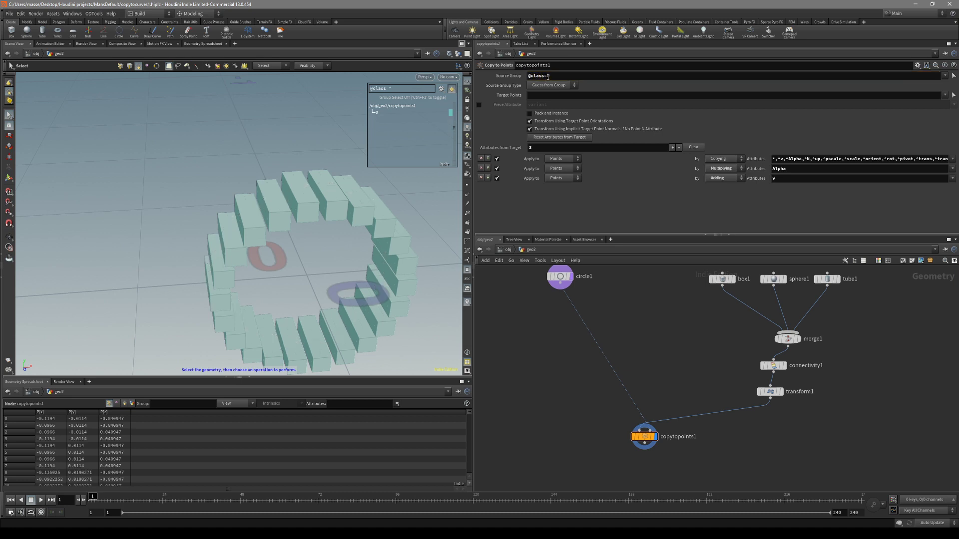
pyautogui.press('Escape')
pyautogui.moveTo(285, 266); pyautogui.dragTo(235, 172)
pyautogui.press('s')
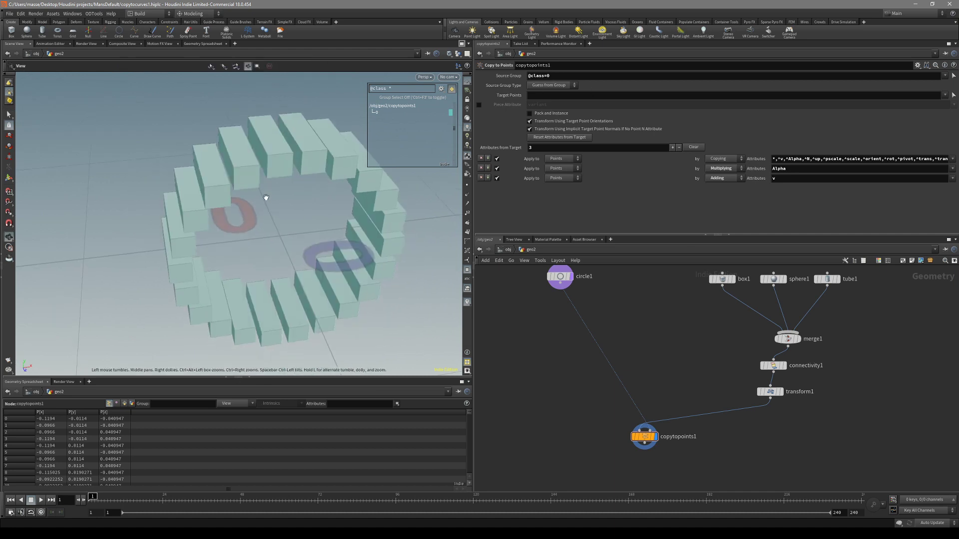
# Insert a Group by Range node between the circle and the Copy to Points node
pyautogui.moveTo(717, 270); pyautogui.dragTo(662, 309, button='middle')
pyautogui.click(664, 314)
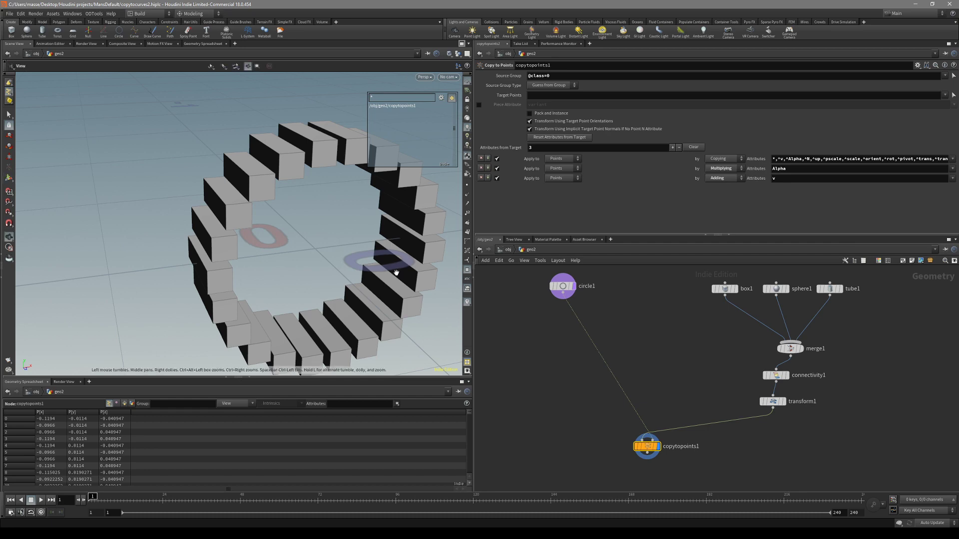
pyautogui.moveTo(398, 273); pyautogui.dragTo(385, 269)
pyautogui.press('Return')
pyautogui.moveTo(541, 319); pyautogui.dragTo(535, 335, button='middle')
pyautogui.press('Tab')
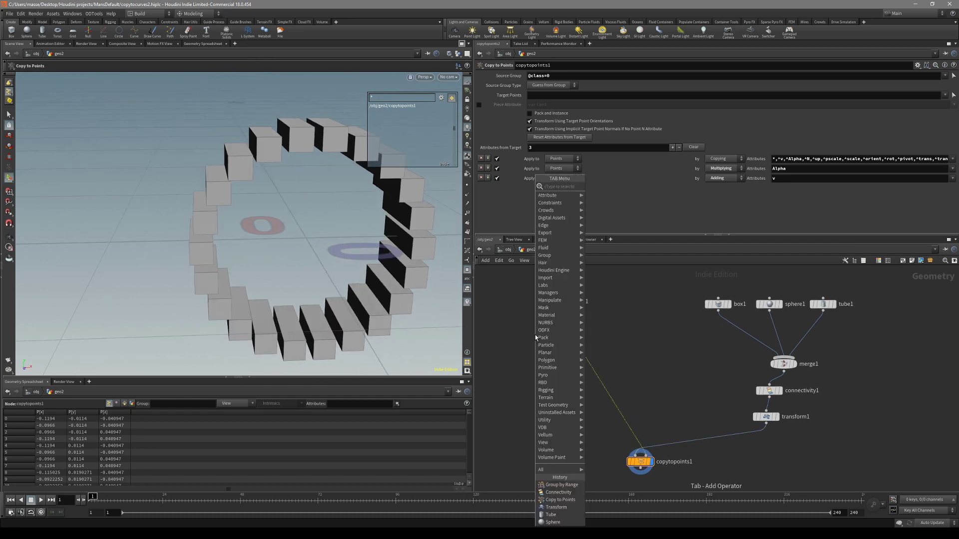
pyautogui.write('grouby')
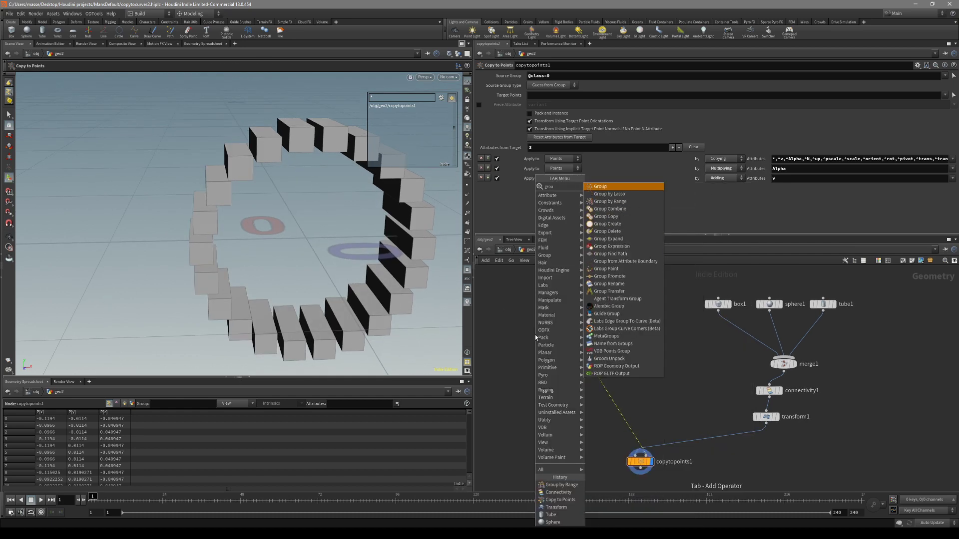
pyautogui.press('Down')
pyautogui.press('Return')
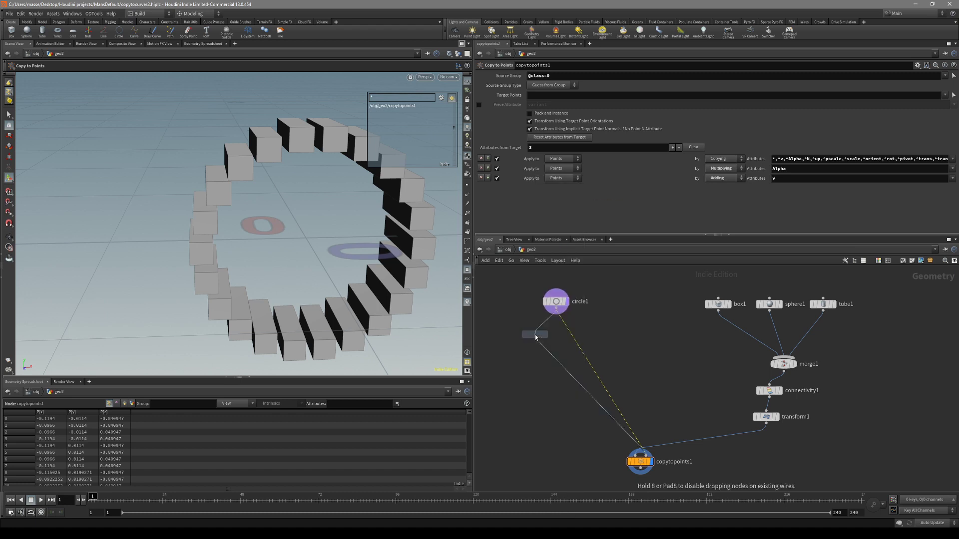
pyautogui.click(534, 336)
# Display the circle alone in the front view with point numbers and examine the point order around its edge
pyautogui.click(555, 302)
pyautogui.hotkey('space', '4')
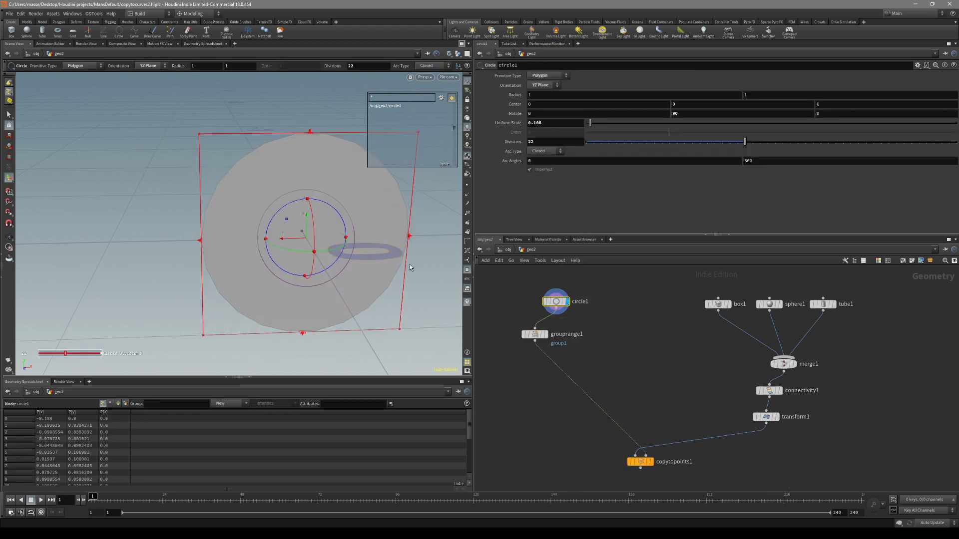
pyautogui.hotkey('space', '3')
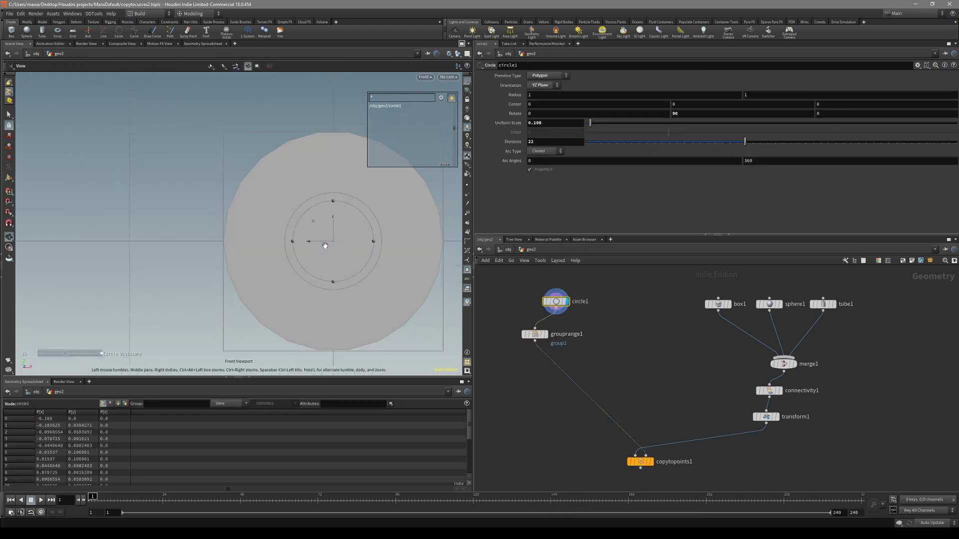
pyautogui.press('s')
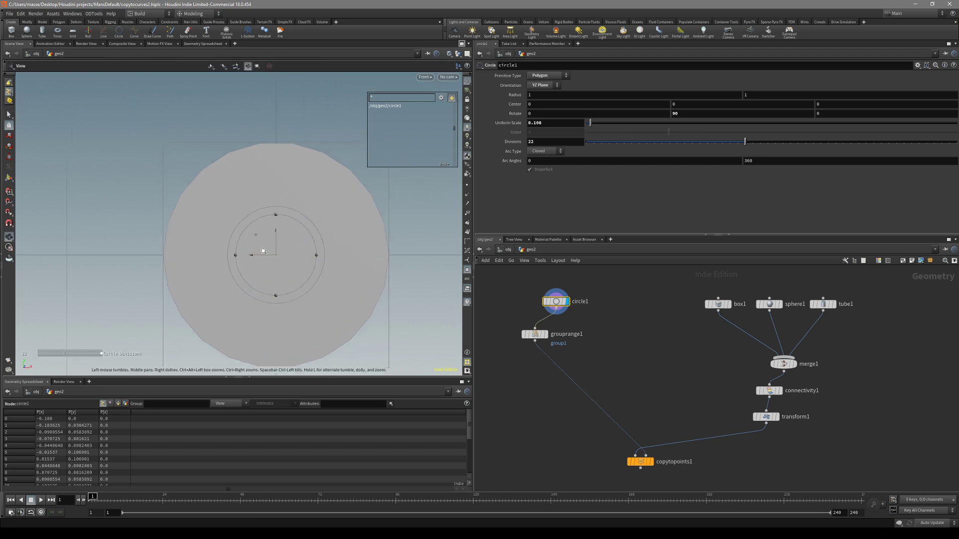
pyautogui.hotkey('space', 'h')
pyautogui.press('Escape')
pyautogui.moveTo(262, 248); pyautogui.dragTo(321, 249, button='middle')
pyautogui.scroll(3, 295, 249)
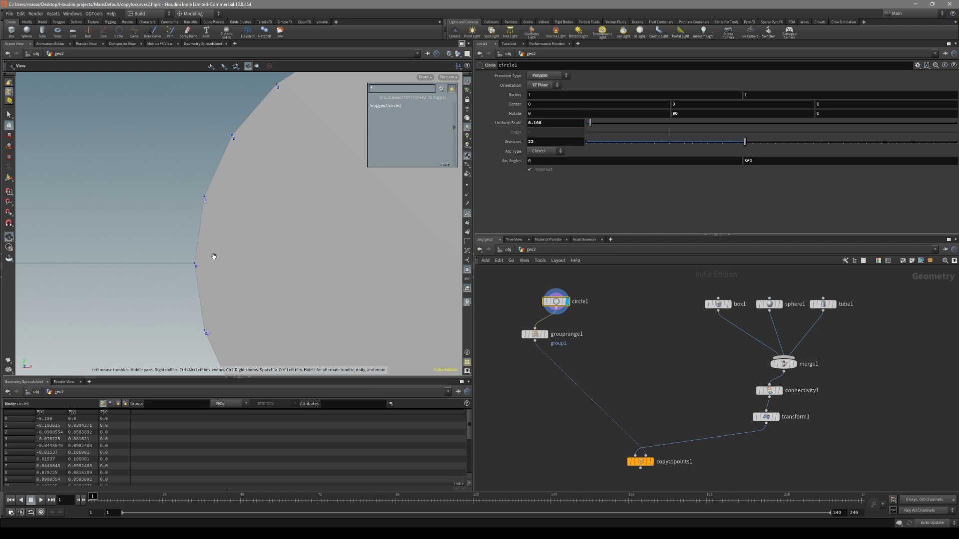
pyautogui.scroll(-3, 229, 251)
pyautogui.press('s')
# Display the Group by Range node and set its group type to Points
pyautogui.click(534, 334)
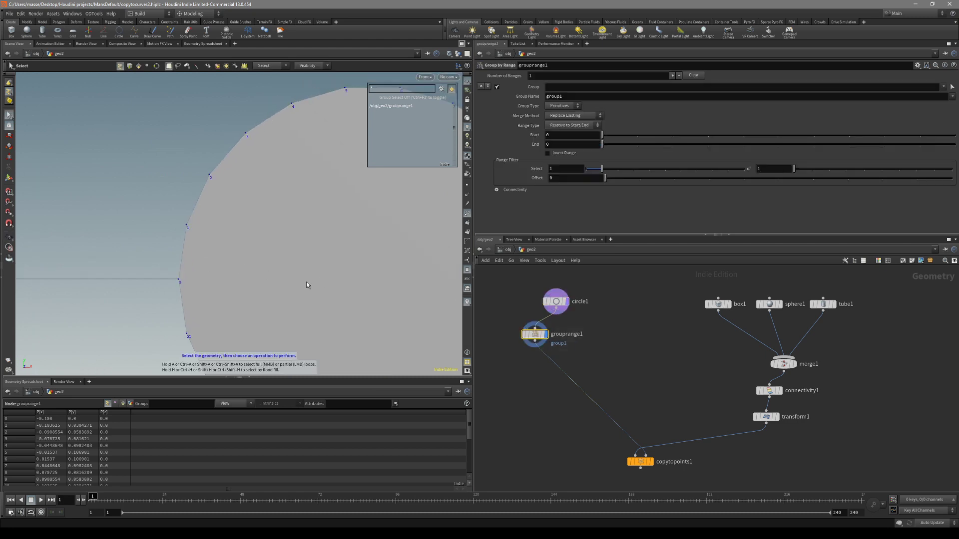
pyautogui.click(555, 113)
pyautogui.scroll(-3, 210, 250)
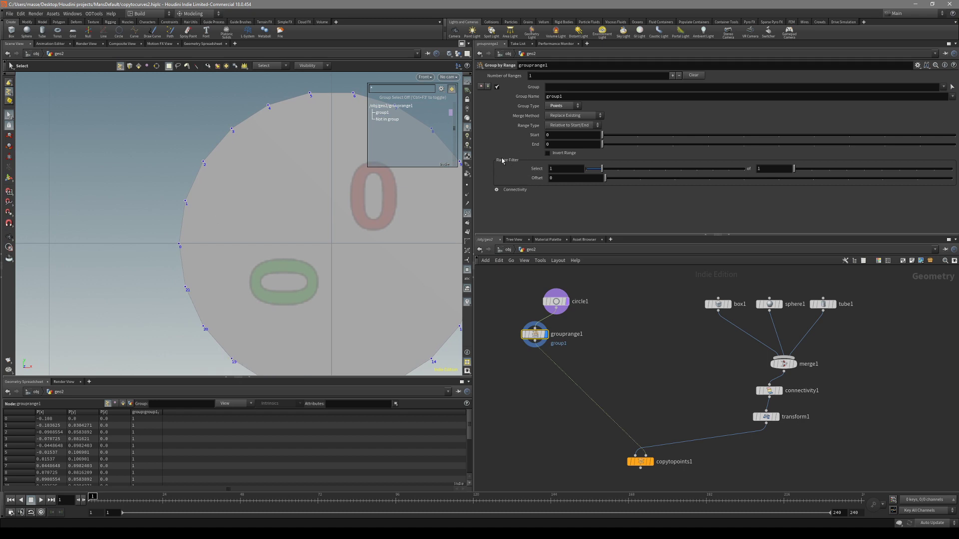
# Set the range filter to select 2 of every 3 points
pyautogui.moveTo(602, 168); pyautogui.dragTo(617, 168)
pyautogui.moveTo(794, 169); pyautogui.dragTo(831, 170)
pyautogui.press('Escape')
pyautogui.moveTo(302, 222); pyautogui.dragTo(255, 227, button='middle')
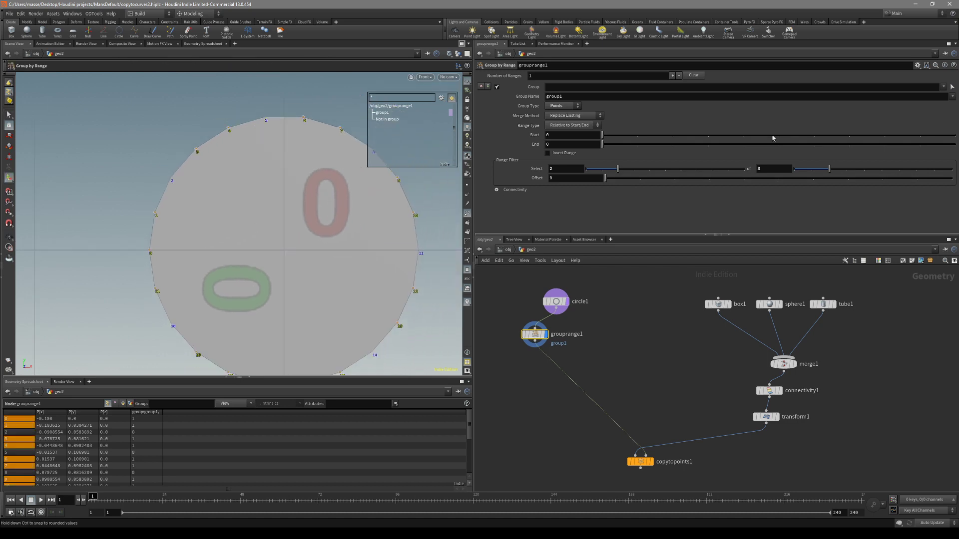
# Try a range filter that selects 2 of every 4 points
pyautogui.hotkey('ctrl', 'z')
pyautogui.press('Return')
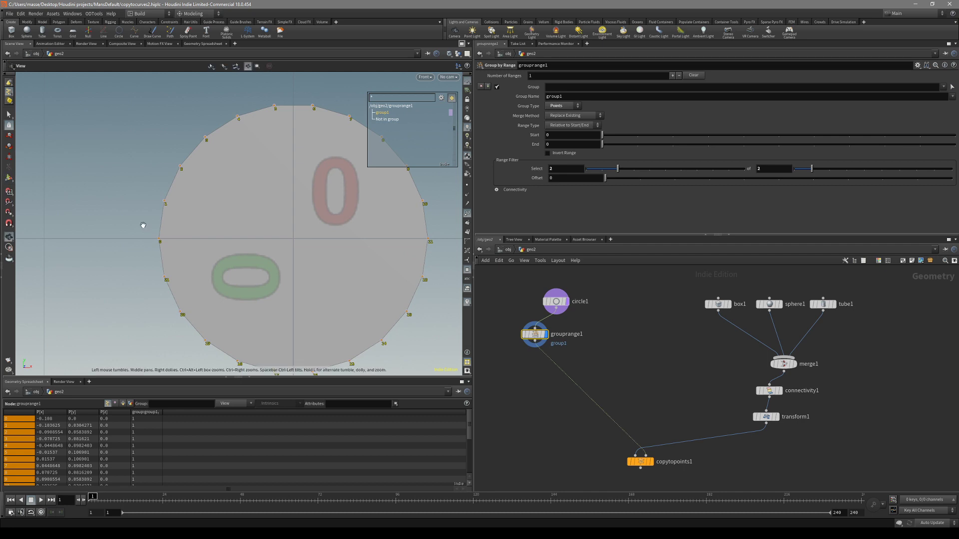
pyautogui.moveTo(145, 223); pyautogui.dragTo(195, 232, button='middle')
pyautogui.moveTo(812, 169); pyautogui.dragTo(837, 172)
pyautogui.press('Escape')
pyautogui.moveTo(256, 252); pyautogui.dragTo(240, 260, button='middle')
pyautogui.scroll(5, 240, 260)
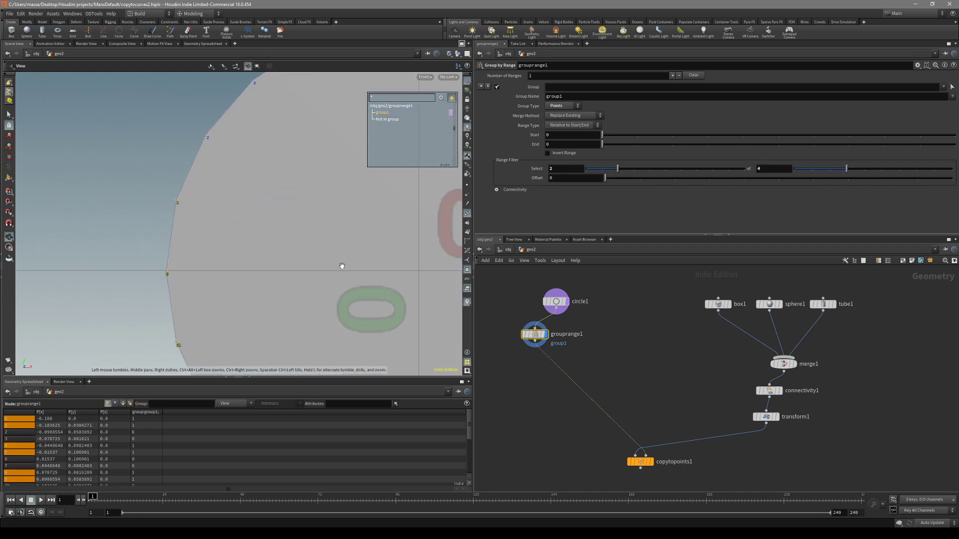
pyautogui.press('Return')
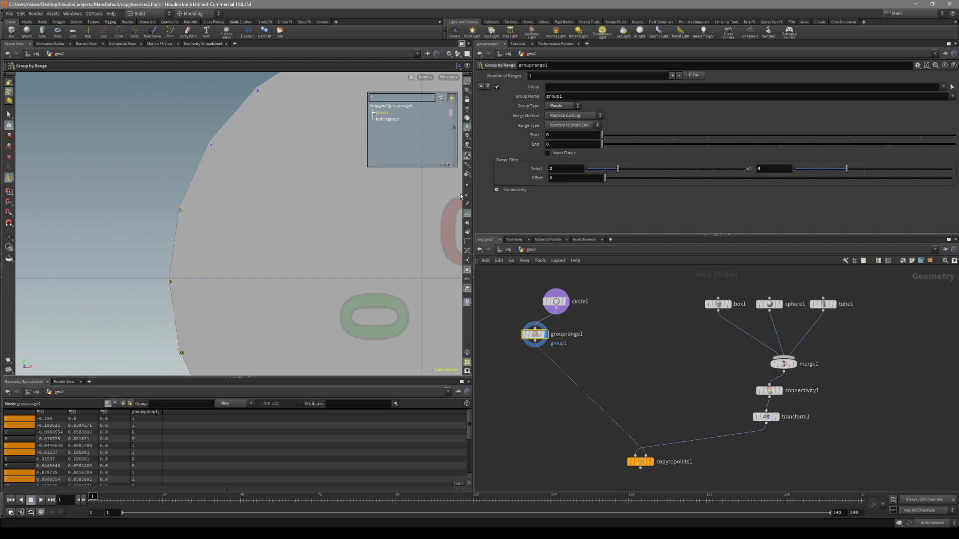
# Select points 0 to 3 on the circle and check how the group pattern repeats around it
pyautogui.moveTo(186, 280); pyautogui.dragTo(214, 274, button='middle')
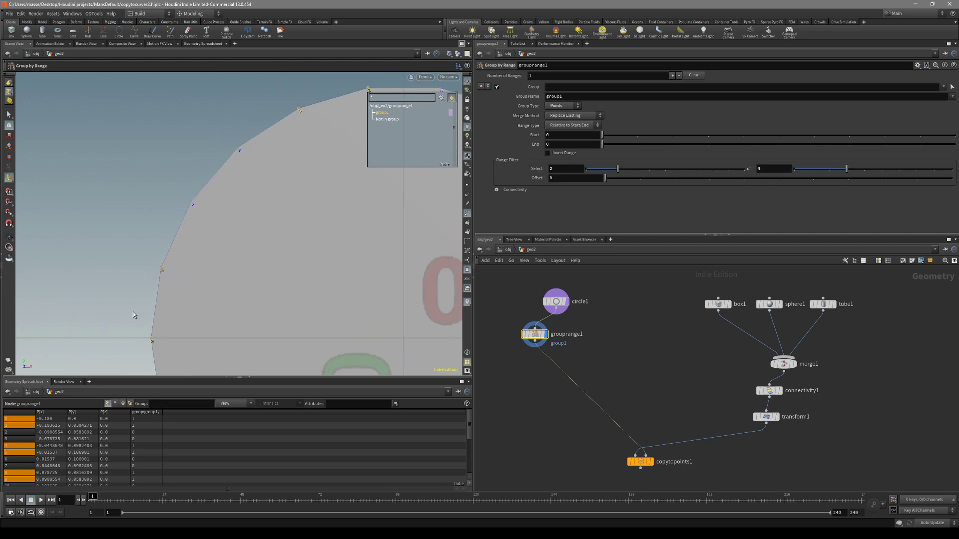
pyautogui.press('s')
pyautogui.moveTo(260, 133); pyautogui.dragTo(81, 352)
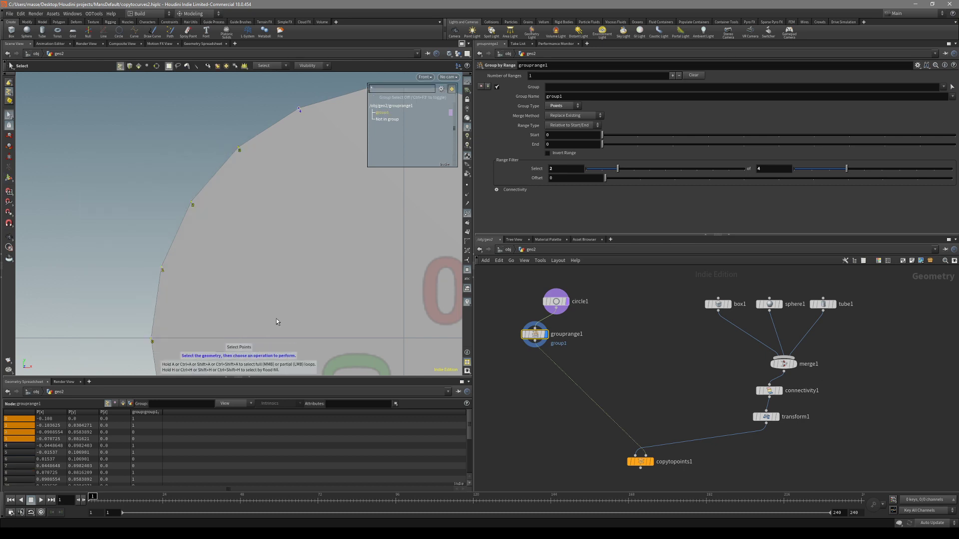
pyautogui.press('Escape')
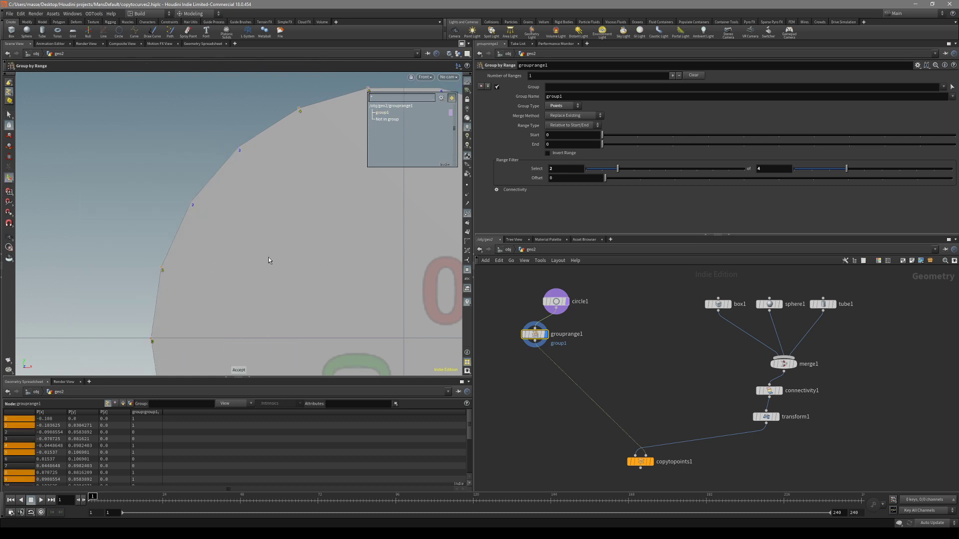
pyautogui.moveTo(249, 255); pyautogui.dragTo(190, 263, button='middle')
pyautogui.press('Return')
pyautogui.scroll(-3, 199, 250)
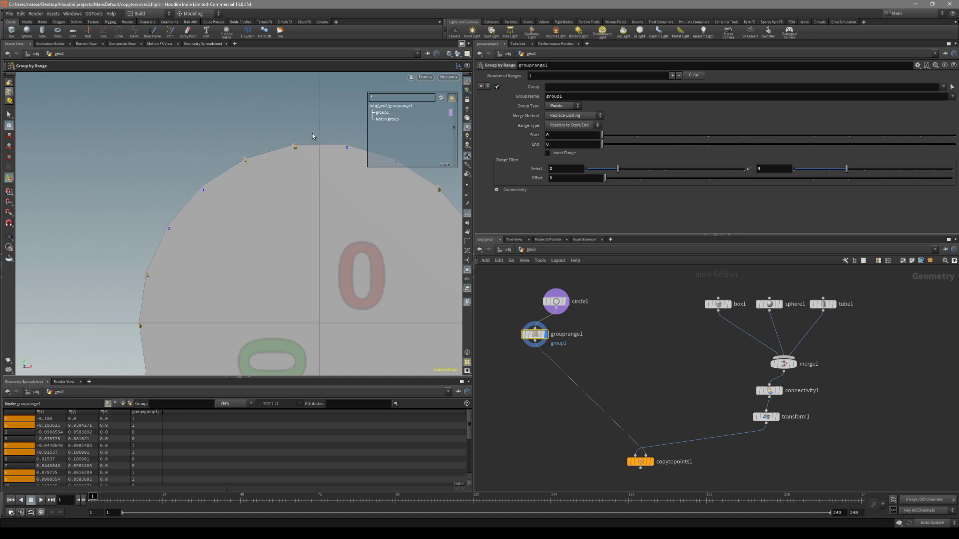
pyautogui.moveTo(282, 216); pyautogui.dragTo(216, 223, button='middle')
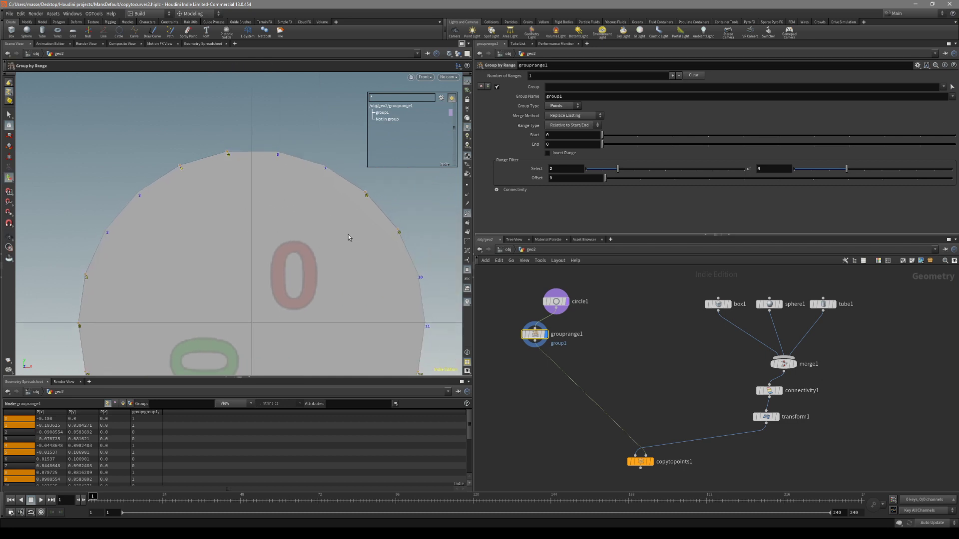
pyautogui.moveTo(265, 285); pyautogui.dragTo(263, 236, button='middle')
# Try a range filter of 2 of every 5 points and select the first points of the cycle
pyautogui.moveTo(845, 169); pyautogui.dragTo(863, 168)
pyautogui.moveTo(165, 184); pyautogui.dragTo(205, 183, button='middle')
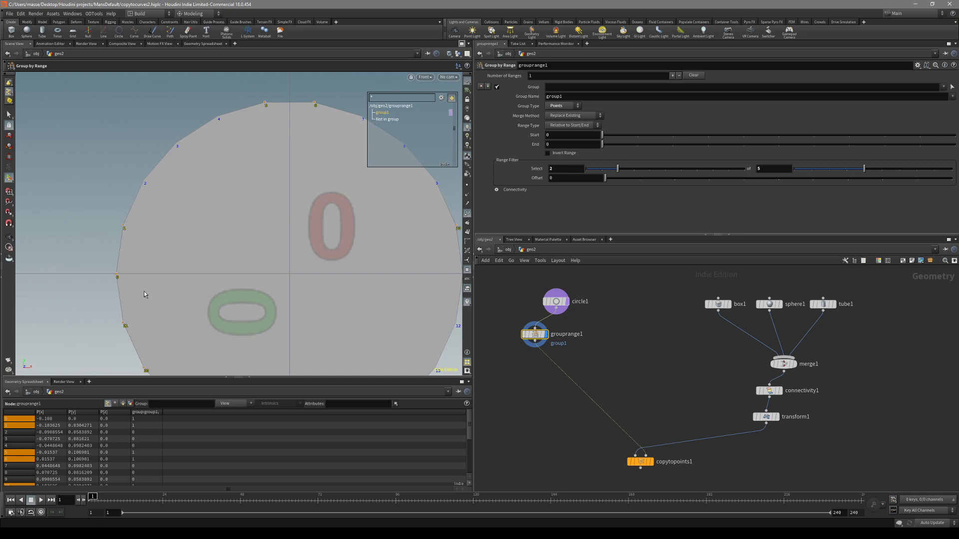
pyautogui.press('s')
pyautogui.moveTo(238, 101); pyautogui.dragTo(110, 279)
# Expand the Connectivity options and set the range filter to select 2 of every 6 points
pyautogui.click(497, 190)
pyautogui.moveTo(860, 172)
pyautogui.mouseDown()
pyautogui.moveTo(788, 170)
pyautogui.moveTo(844, 173)
pyautogui.mouseUp()
pyautogui.moveTo(235, 223); pyautogui.dragTo(254, 218, button='middle')
pyautogui.moveTo(865, 173); pyautogui.dragTo(882, 173)
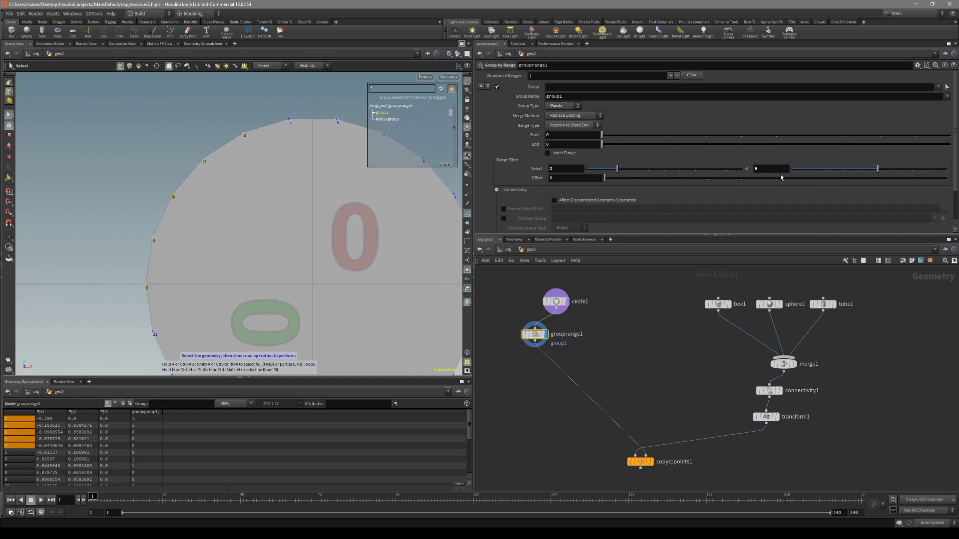
pyautogui.scroll(-2, 279, 235)
pyautogui.moveTo(617, 168)
pyautogui.mouseDown()
pyautogui.moveTo(602, 173)
pyautogui.moveTo(617, 169)
pyautogui.mouseUp()
pyautogui.press('Escape')
pyautogui.scroll(-1, 259, 242)
pyautogui.moveTo(259, 242); pyautogui.dragTo(205, 266, button='middle')
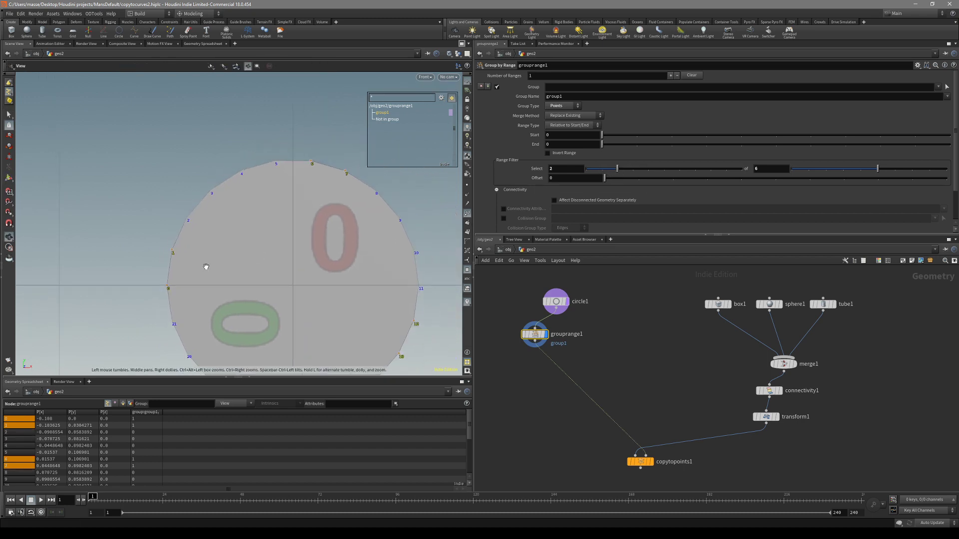
pyautogui.press('Return')
pyautogui.press('Escape')
pyautogui.scroll(-1, 216, 235)
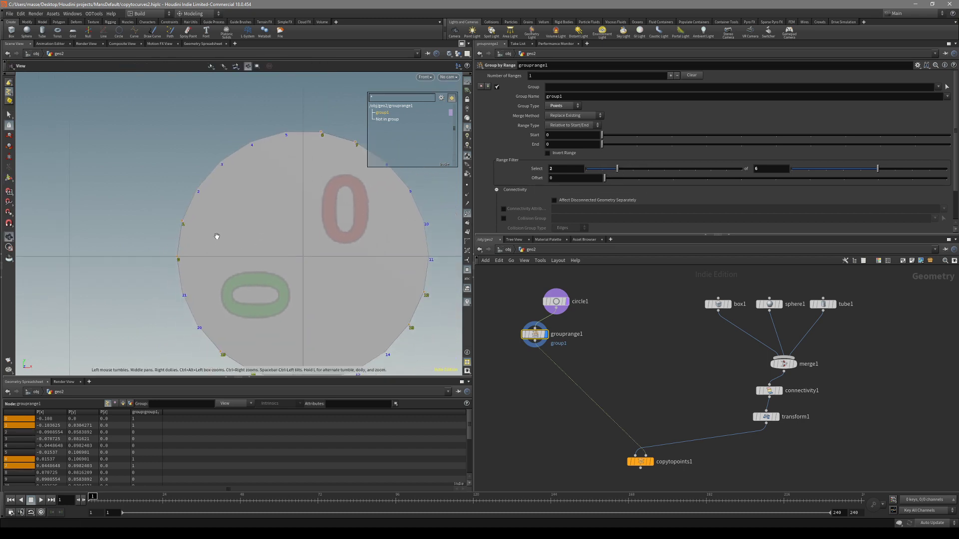
# Rename the point group created by grouprange1 as paternA
pyautogui.scroll(2, 257, 253)
pyautogui.moveTo(257, 253); pyautogui.dragTo(256, 278, button='middle')
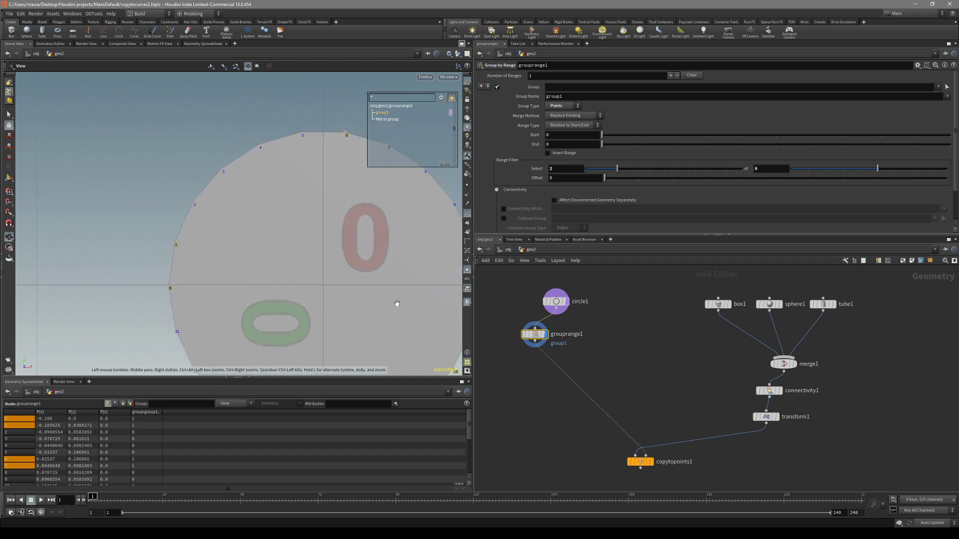
pyautogui.press('Return')
pyautogui.click(575, 97)
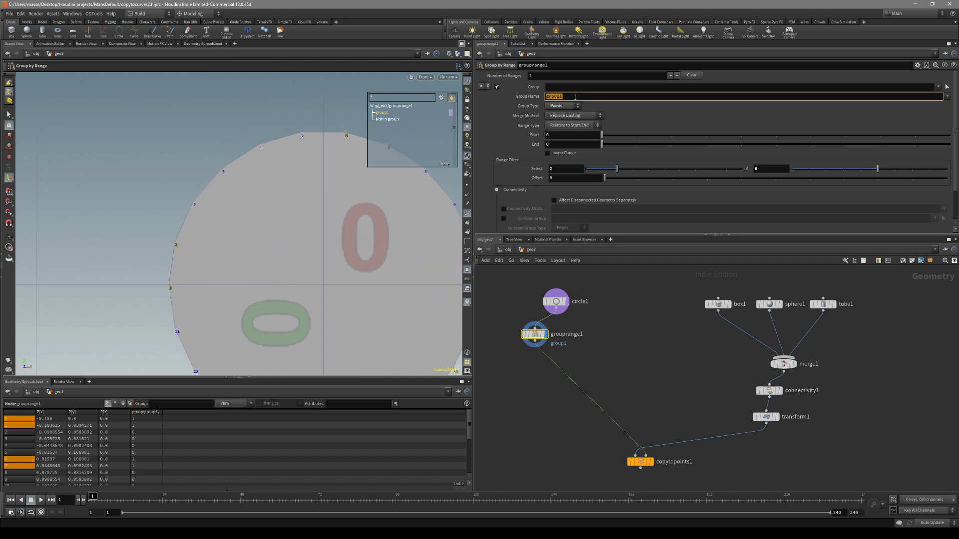
pyautogui.write('patern')
pyautogui.press('Return')
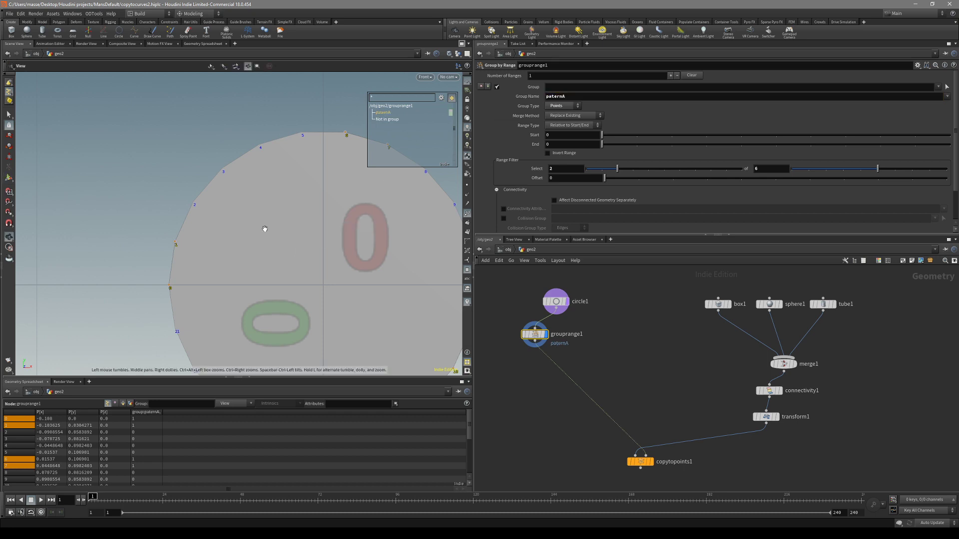
# Duplicate grouprange1 and insert the copy directly after it in the chain to the copytopoints node
pyautogui.scroll(-3, 266, 227)
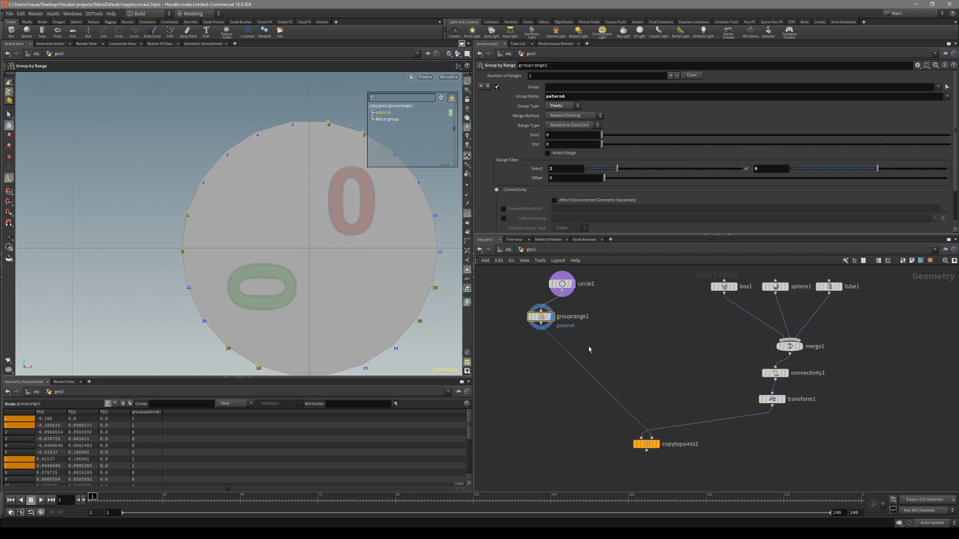
pyautogui.scroll(2, 577, 344)
pyautogui.moveTo(532, 307)
pyautogui.keyDown('alt'); pyautogui.moveTo(531, 307); pyautogui.dragTo(562, 353); pyautogui.keyUp('alt')
pyautogui.moveTo(624, 385); pyautogui.dragTo(608, 401, button='middle')
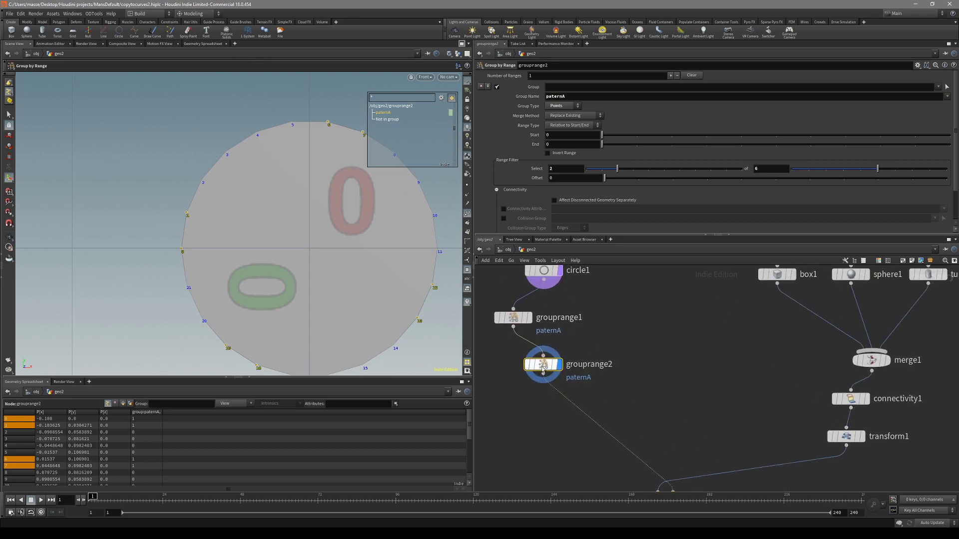
# Enter * ^paternA* as the group name in grouprange2 and place the node a little farther below grouprange1
pyautogui.doubleClick(552, 97)
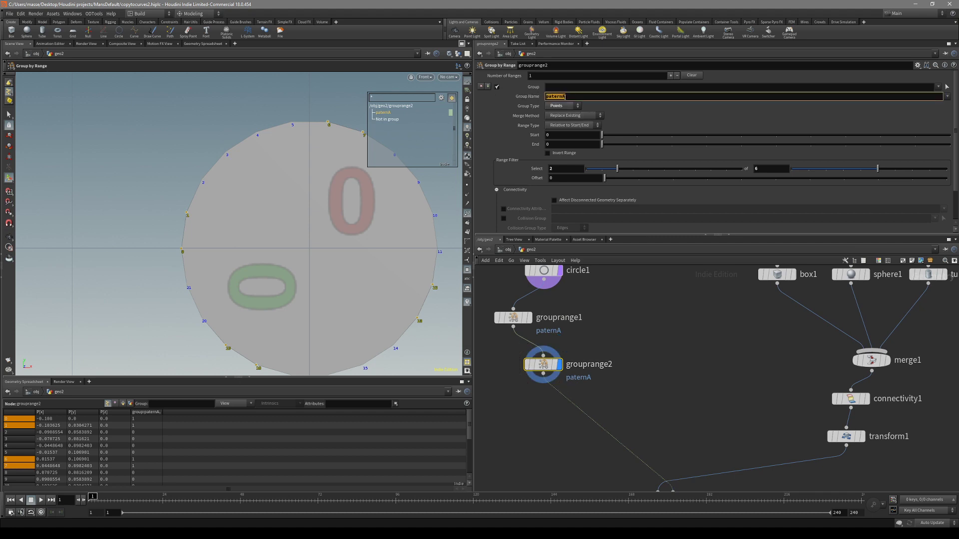
pyautogui.click(548, 97)
pyautogui.write('^')
pyautogui.moveTo(550, 97); pyautogui.dragTo(545, 98)
pyautogui.write('^')
pyautogui.press('Return')
pyautogui.scroll(-2, 255, 209)
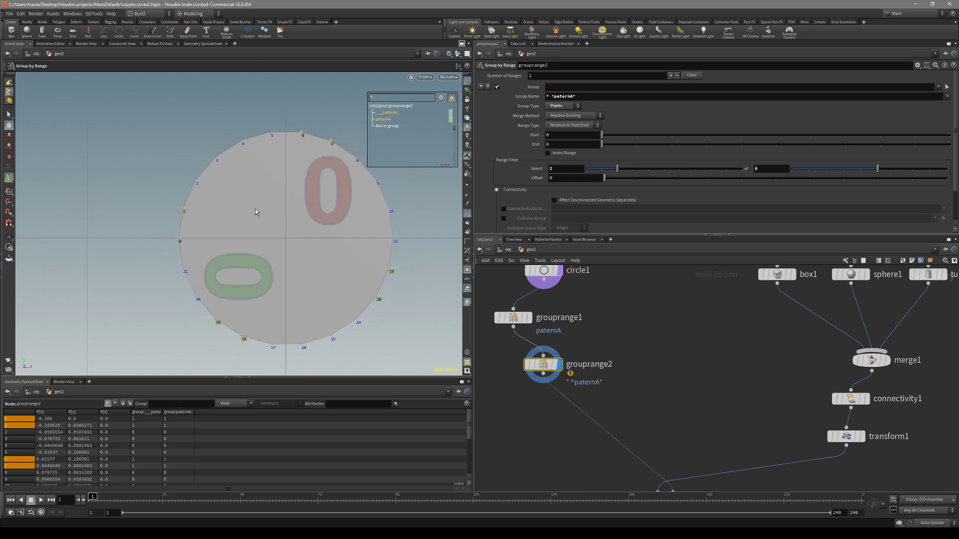
pyautogui.moveTo(543, 368)
pyautogui.moveTo(543, 368); pyautogui.dragTo(555, 381)
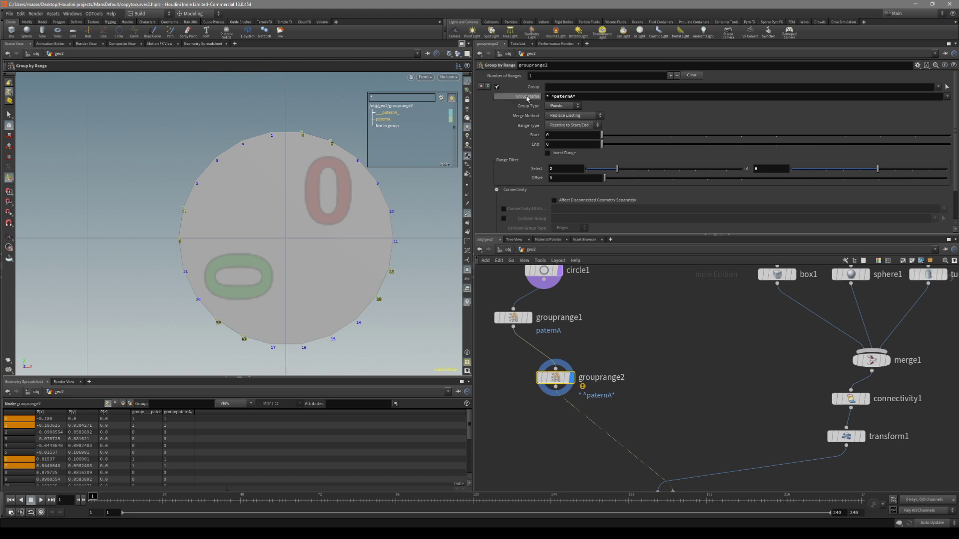
# Copy the * ^paternA* expression into grouprange2's Group parameter and rename its group as paternB
pyautogui.moveTo(589, 100); pyautogui.dragTo(544, 102)
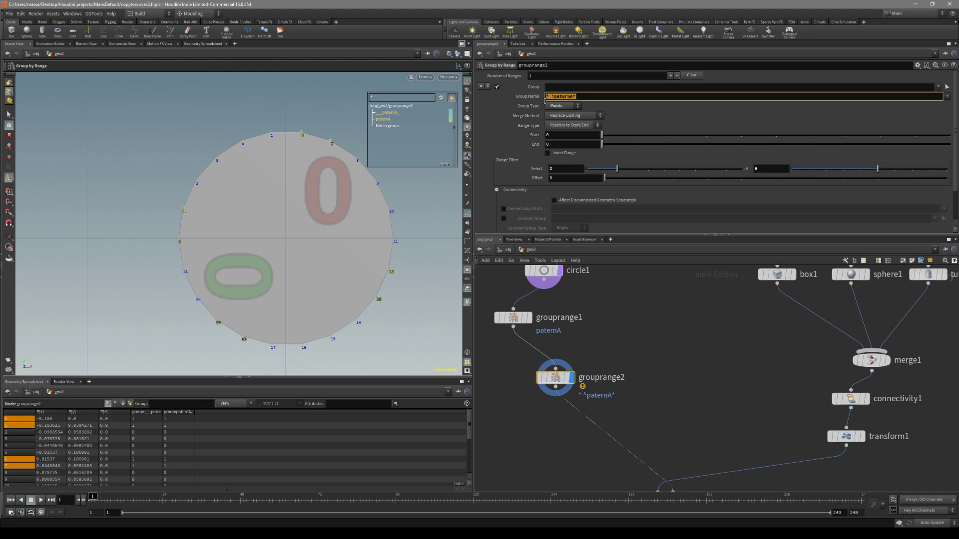
pyautogui.hotkey('ctrl', 'c')
pyautogui.click(574, 87)
pyautogui.hotkey('ctrl', 'v')
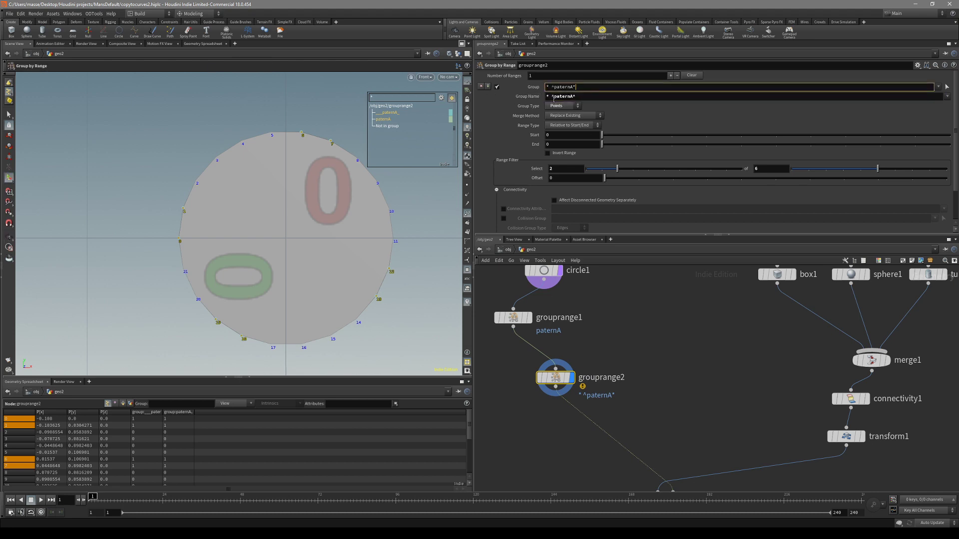
pyautogui.click(553, 100)
pyautogui.press('BackSpace')
pyautogui.press('BackSpace')
pyautogui.press('BackSpace')
pyautogui.write('*')
pyautogui.press('BackSpace')
pyautogui.press('BackSpace')
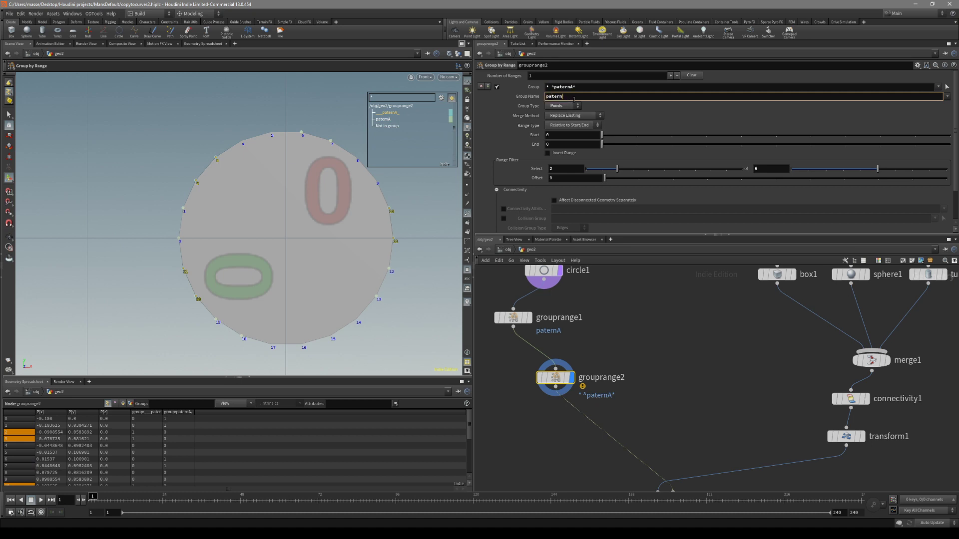
pyautogui.write('B')
pyautogui.press('Return')
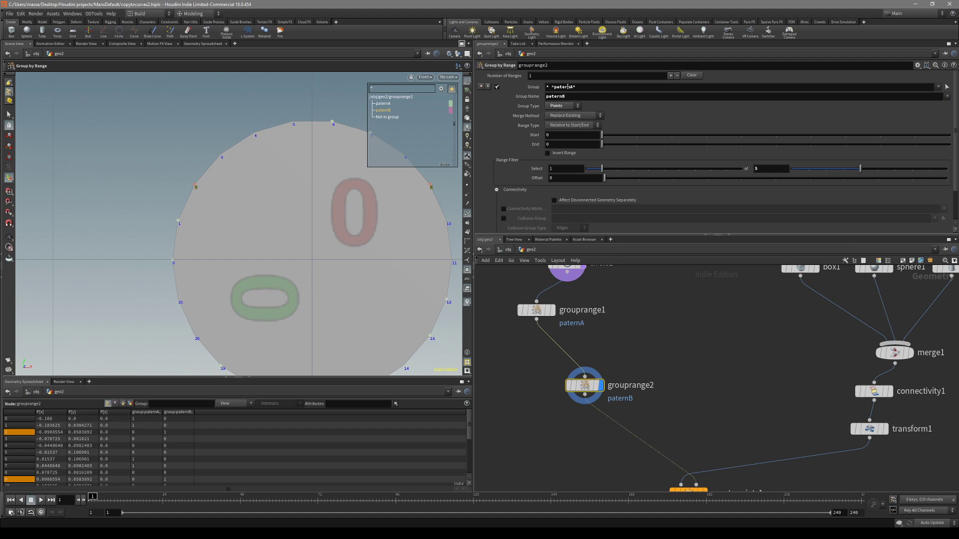
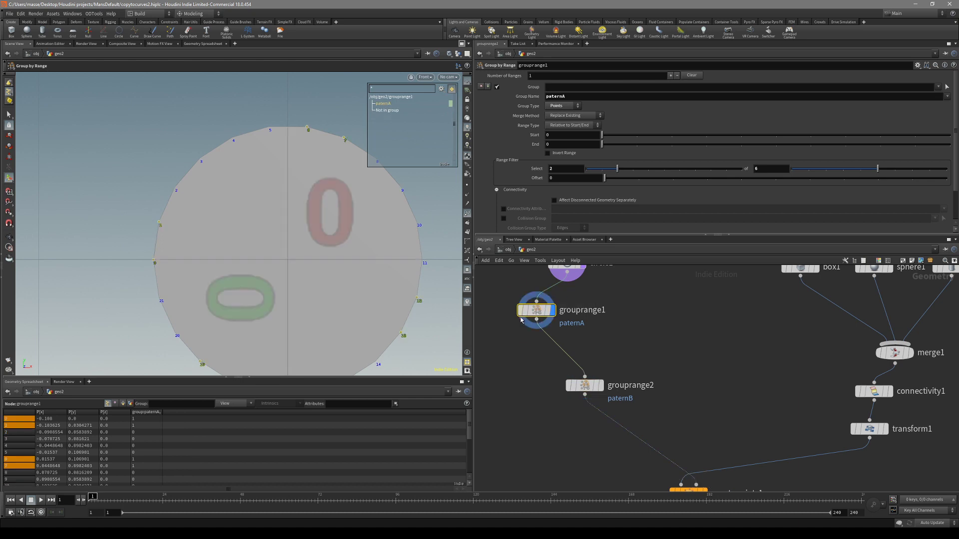
# Examine which circle points belong to paternB, with the group list hidden
pyautogui.press('Escape')
pyautogui.moveTo(253, 249)
pyautogui.mouseDown()
pyautogui.moveTo(270, 240)
pyautogui.moveTo(291, 261)
pyautogui.moveTo(250, 247)
pyautogui.mouseUp()
pyautogui.press('Return')
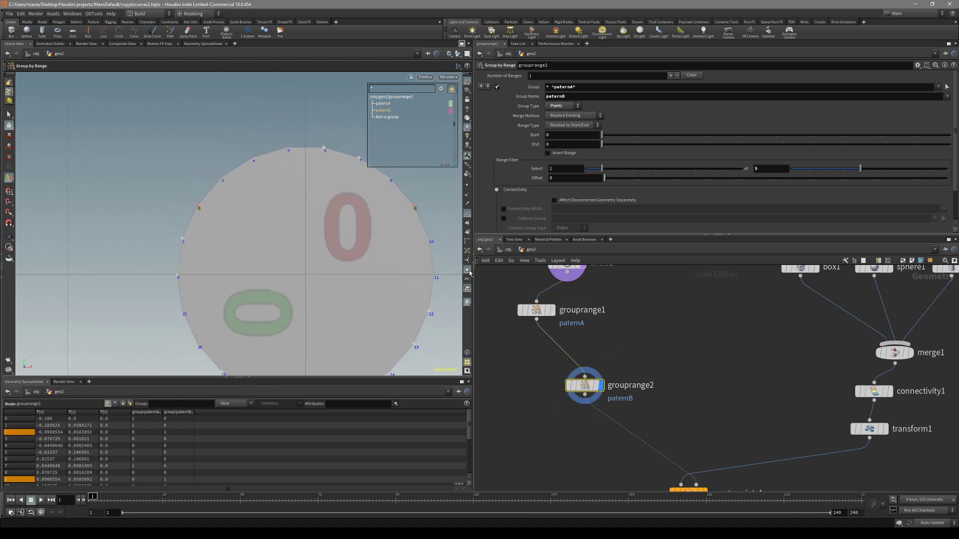
pyautogui.press('Escape')
pyautogui.scroll(-2, 289, 218)
pyautogui.scroll(3, 334, 248)
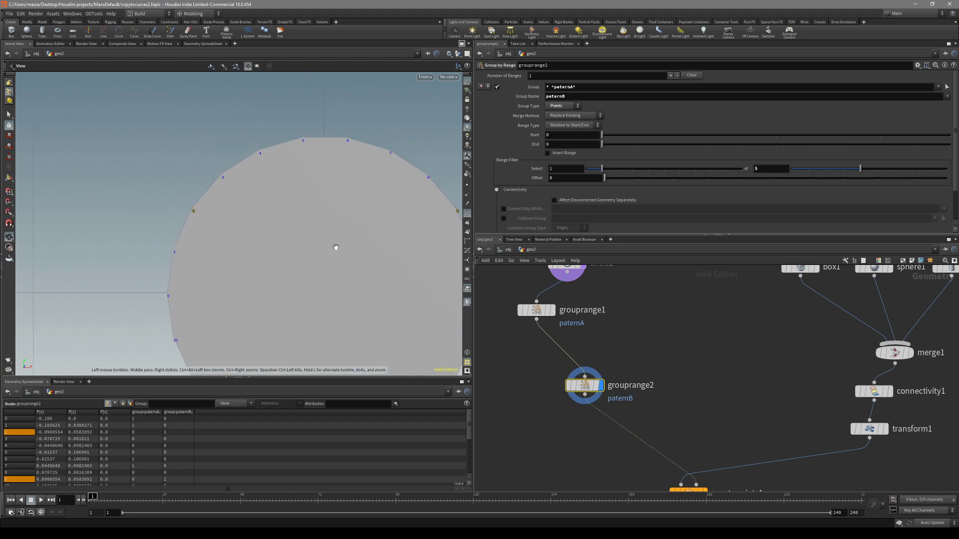
pyautogui.scroll(-2, 298, 255)
pyautogui.press('Return')
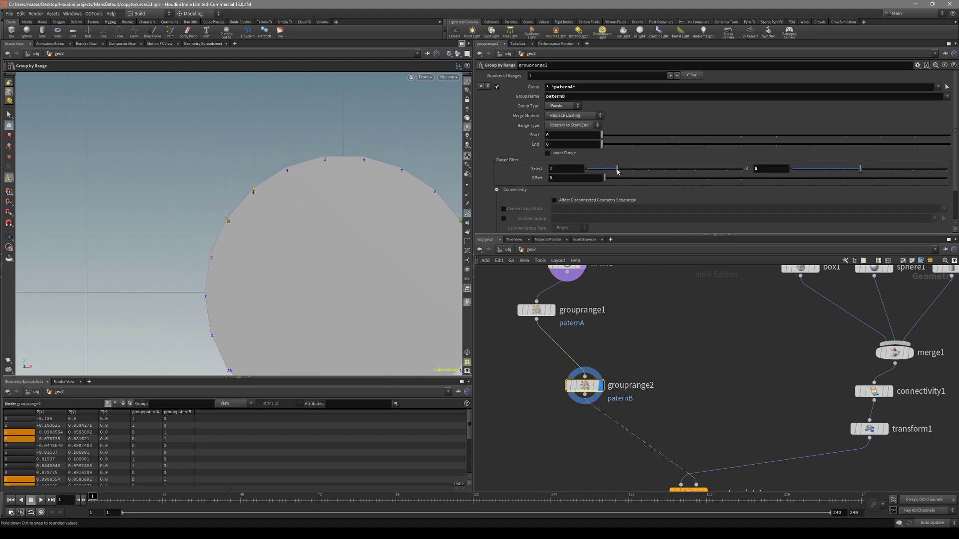
# Set grouprange2's range filter to select 2 of every 5 points, trying a total of 1 on the way
pyautogui.moveTo(602, 169); pyautogui.dragTo(618, 169)
pyautogui.moveTo(859, 169); pyautogui.dragTo(791, 171)
pyautogui.press('Escape')
pyautogui.scroll(-3, 274, 218)
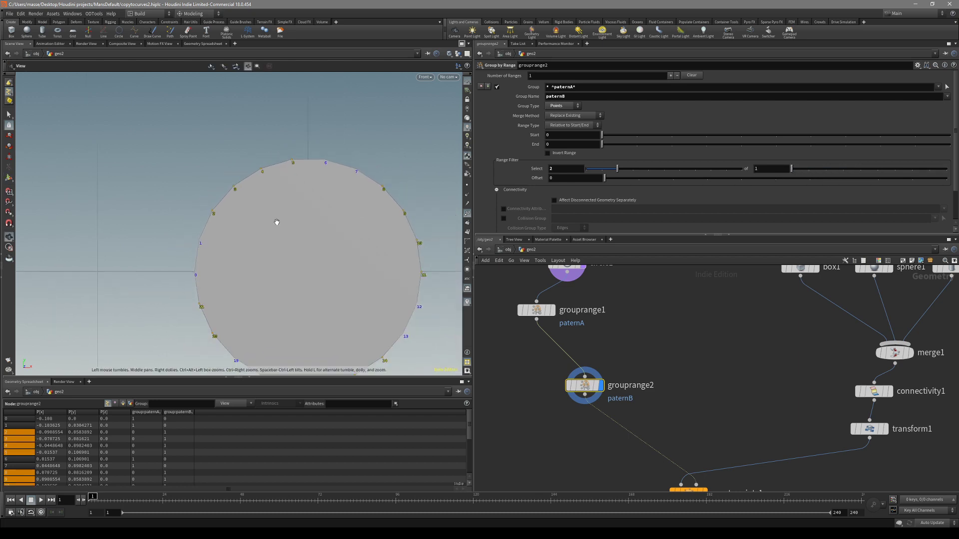
pyautogui.scroll(1, 278, 214)
pyautogui.press('Return')
pyautogui.moveTo(791, 168); pyautogui.dragTo(860, 176)
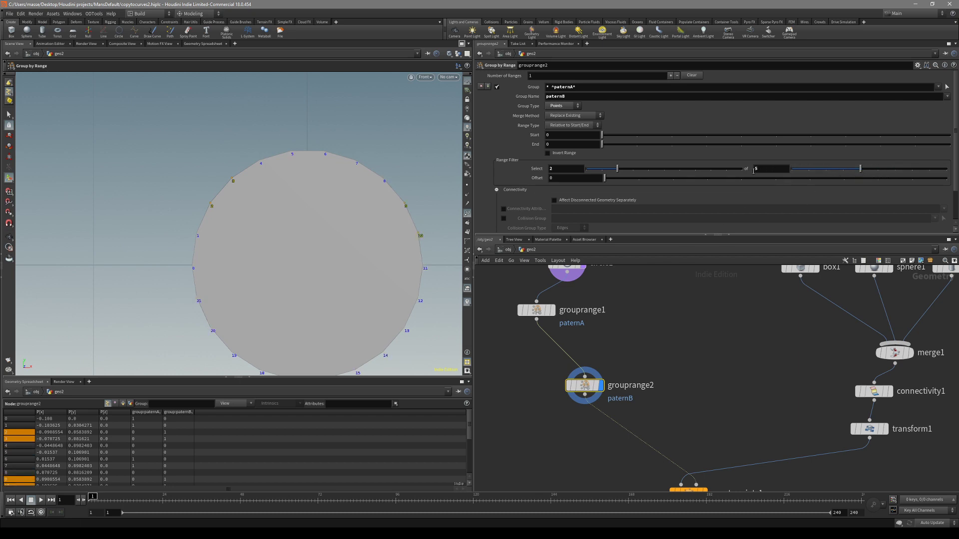
# Display grouprange1 and compare its paternA points on the circle with the paternB points of grouprange2
pyautogui.click(535, 310)
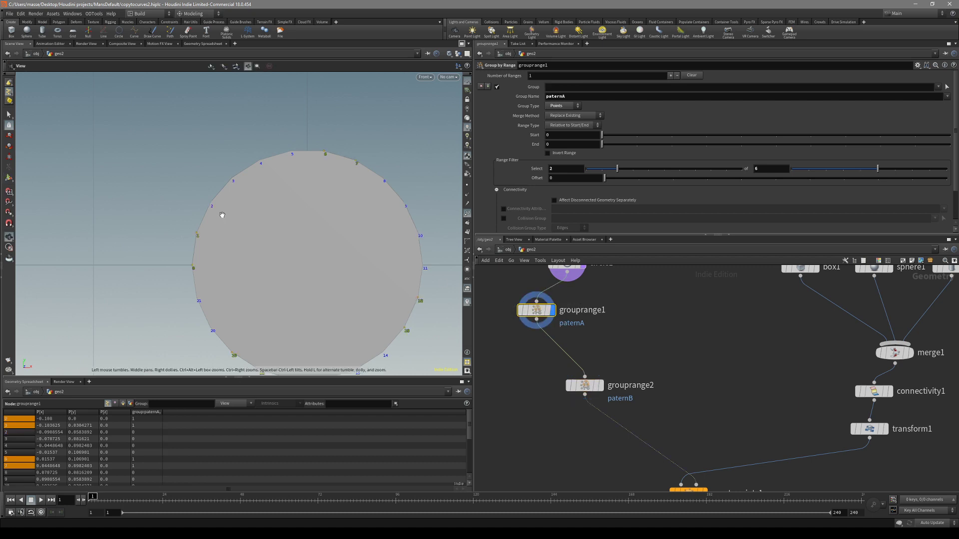
pyautogui.scroll(2, 267, 228)
pyautogui.press('Return')
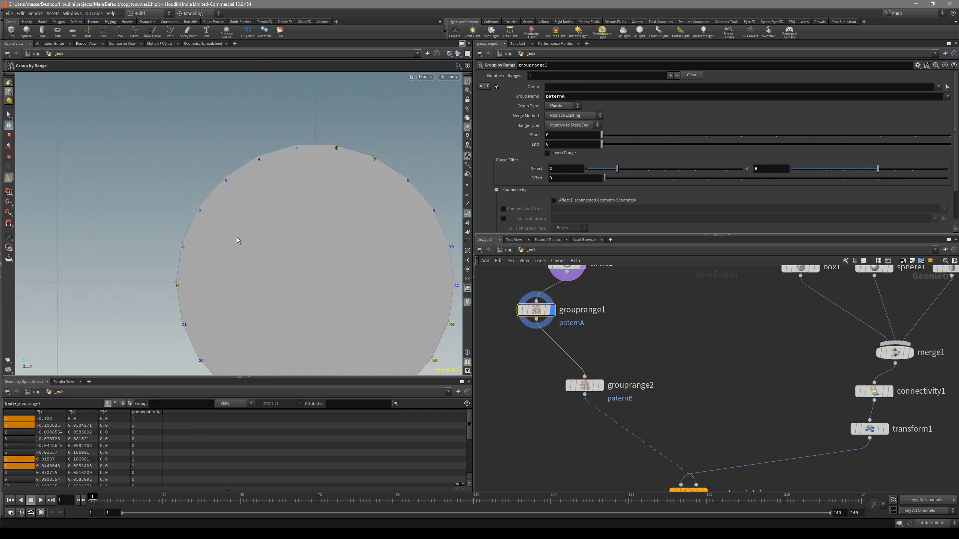
pyautogui.scroll(1, 203, 272)
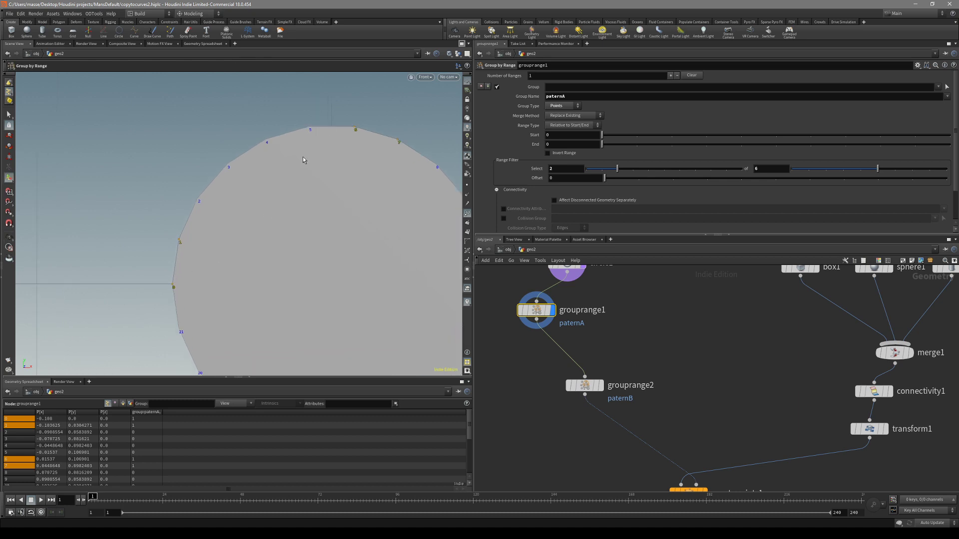
pyautogui.moveTo(197, 205); pyautogui.dragTo(186, 226, button='middle')
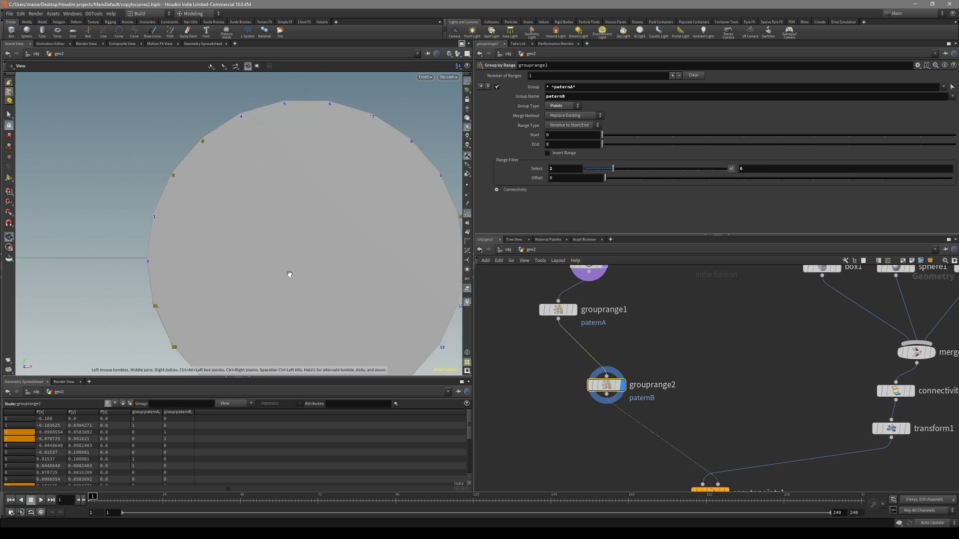
pyautogui.scroll(-1, 289, 274)
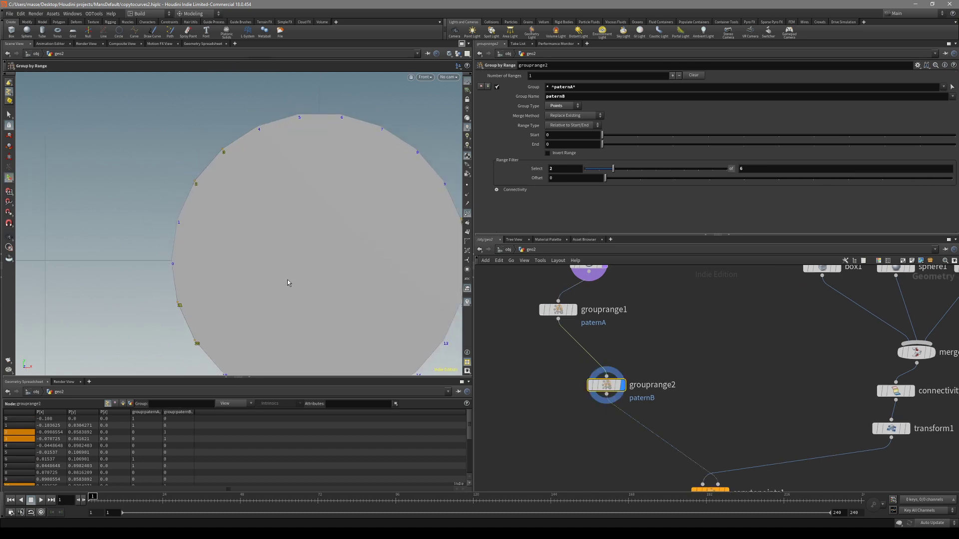
# Copy grouprange1's range filter total and paste it into grouprange2's total as the relative reference ch("../grouprange1/selecttotal1")
pyautogui.moveTo(568, 350); pyautogui.dragTo(562, 379, button='middle')
pyautogui.click(552, 338)
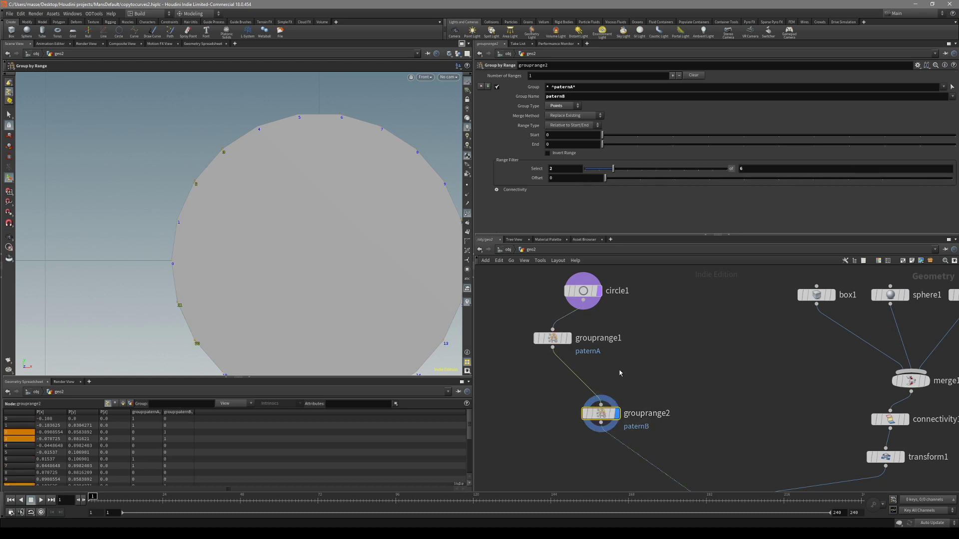
pyautogui.rightClick(759, 169)
pyautogui.moveTo(816, 213)
pyautogui.press('Escape')
pyautogui.moveTo(652, 397); pyautogui.dragTo(573, 432)
pyautogui.rightClick(756, 169)
pyautogui.click(753, 169)
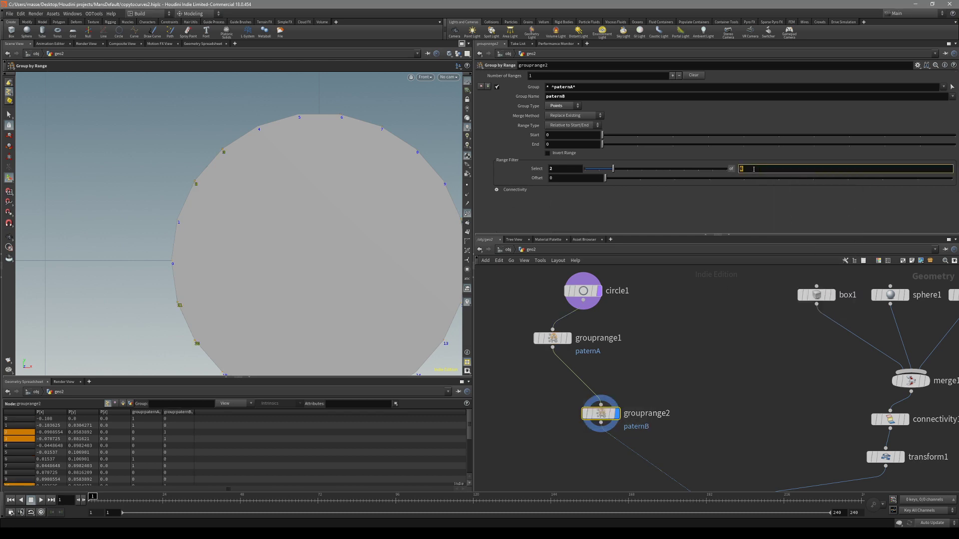
pyautogui.rightClick(754, 169)
pyautogui.moveTo(805, 249)
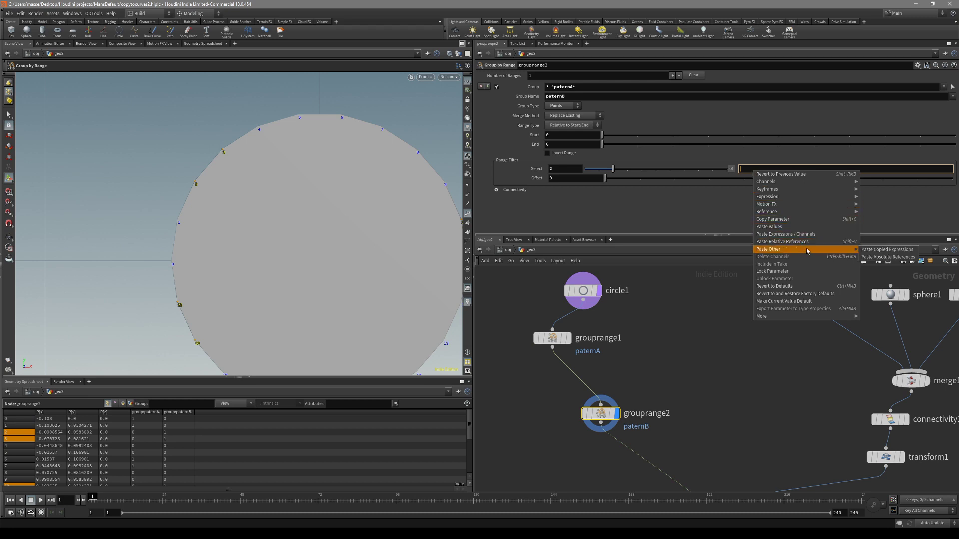
pyautogui.click(808, 243)
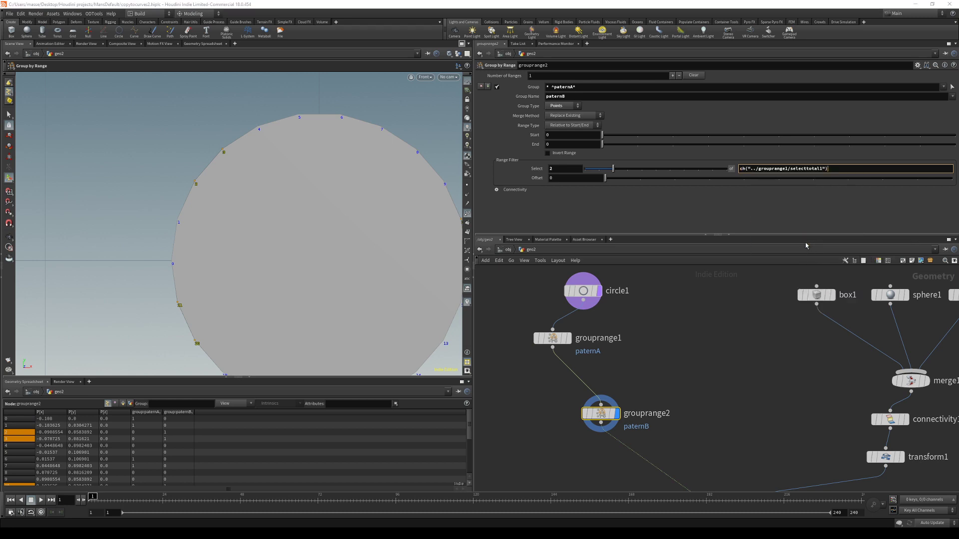
pyautogui.press('Return')
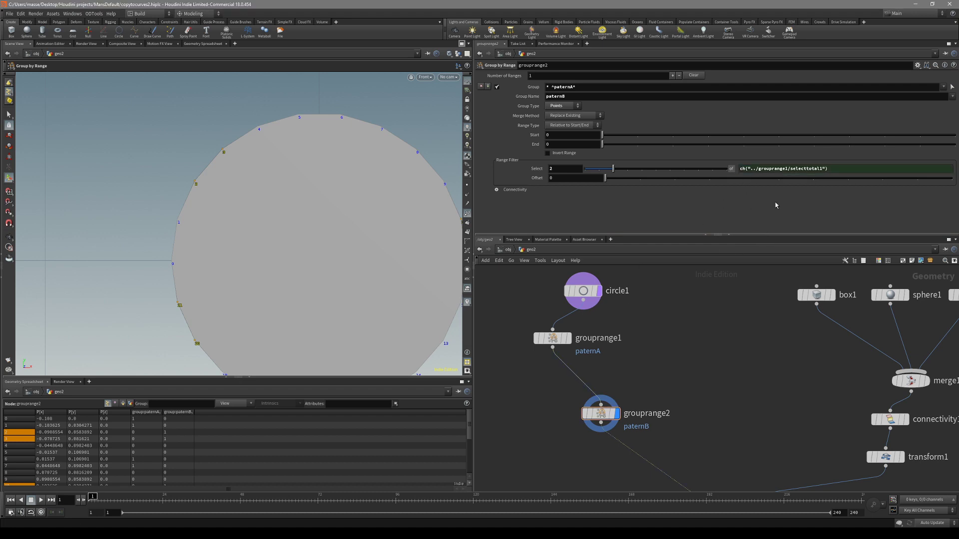
# Switch grouprange2's total between its expression and its evaluated value to check the reference
pyautogui.click(840, 168)
pyautogui.press('Return')
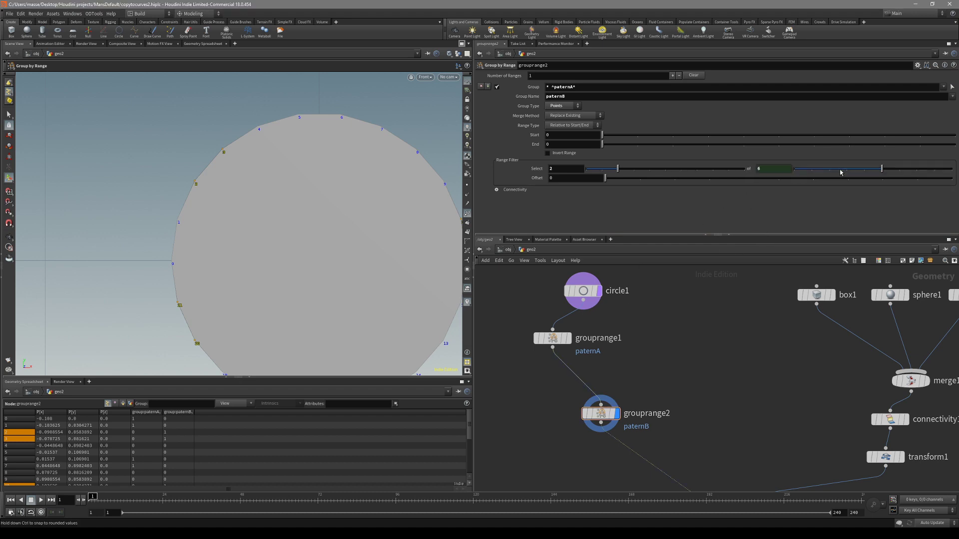
pyautogui.click(777, 168)
pyautogui.press('Return')
# Extend grouprange2's range filter total expression to ch("../grouprange1/selecttotal1") - ch("../grouprange1/selecttotal1")
pyautogui.click(550, 336)
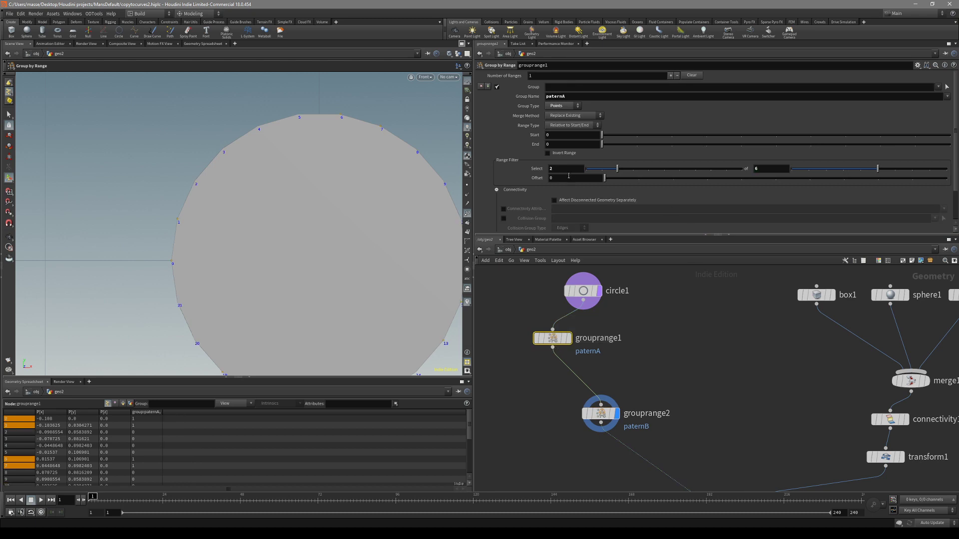
pyautogui.press('Down')
pyautogui.write('ch("../grouprange1/selecttotal1")')
pyautogui.press('Return')
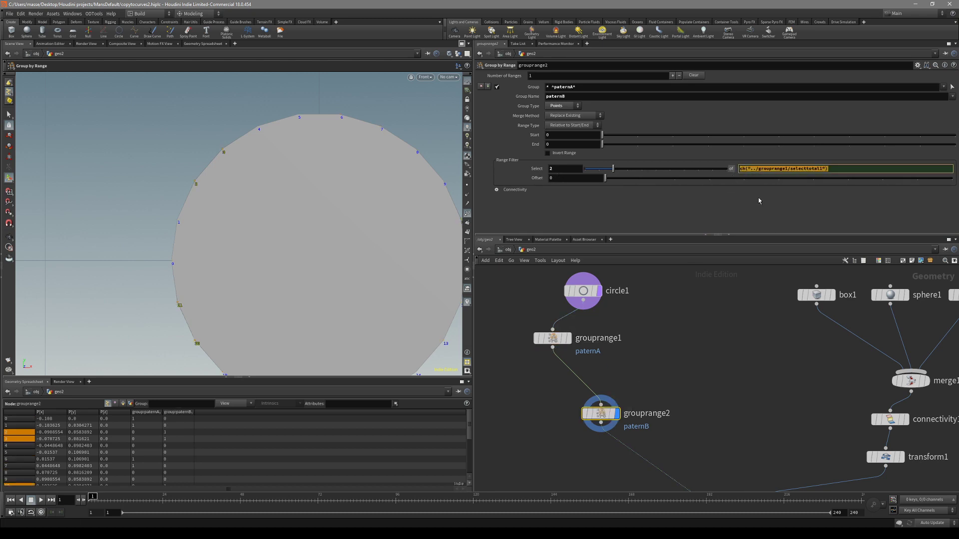
pyautogui.click(841, 169)
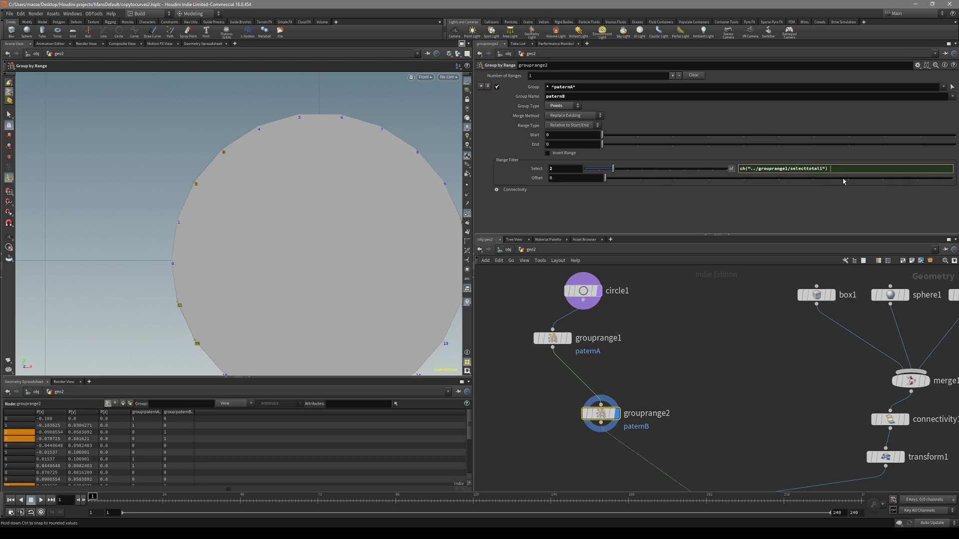
pyautogui.write('ch("../grouprange1/selecttotal1")')
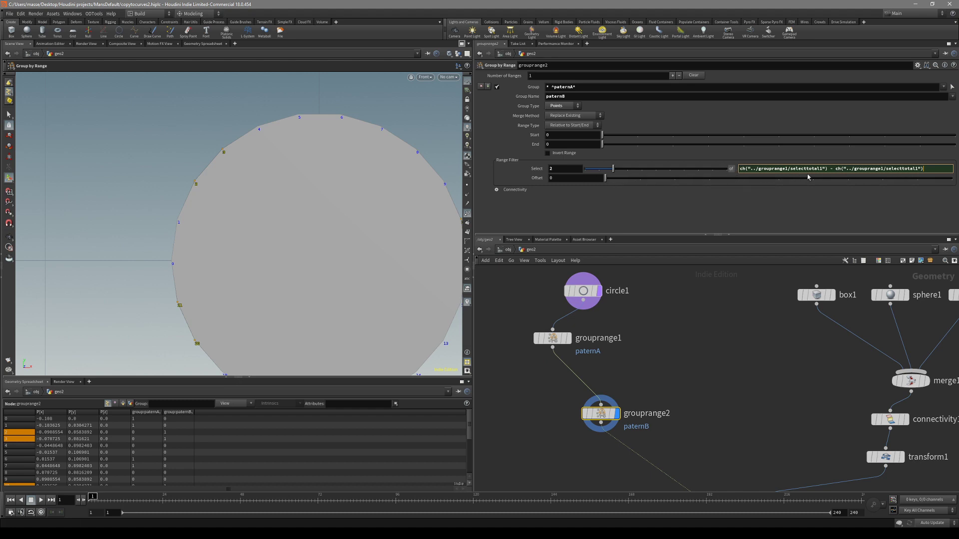
# Look up the parameter name of grouprange1's Select value and change the subtracted reference in grouprange2's total to ch("../grouprange1/selectamount1")
pyautogui.click(552, 338)
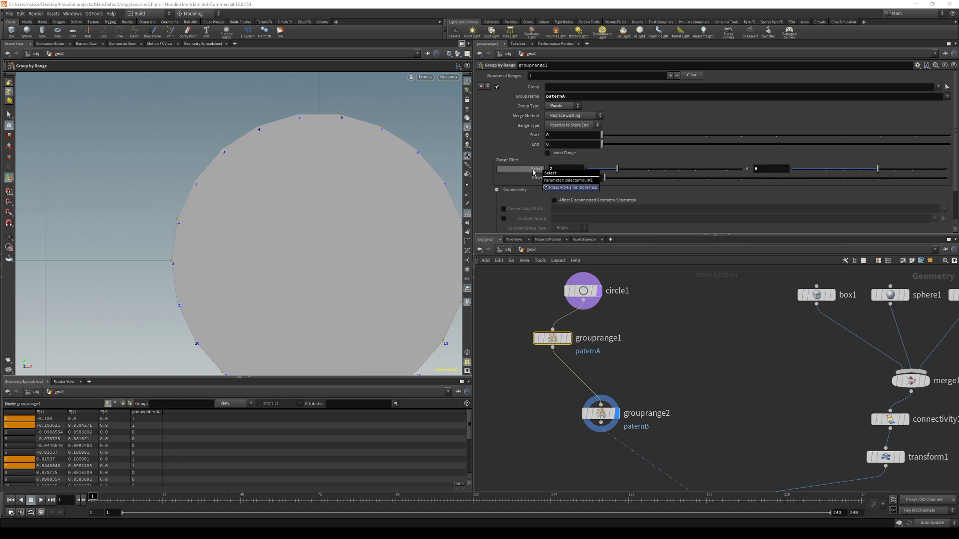
pyautogui.click(600, 413)
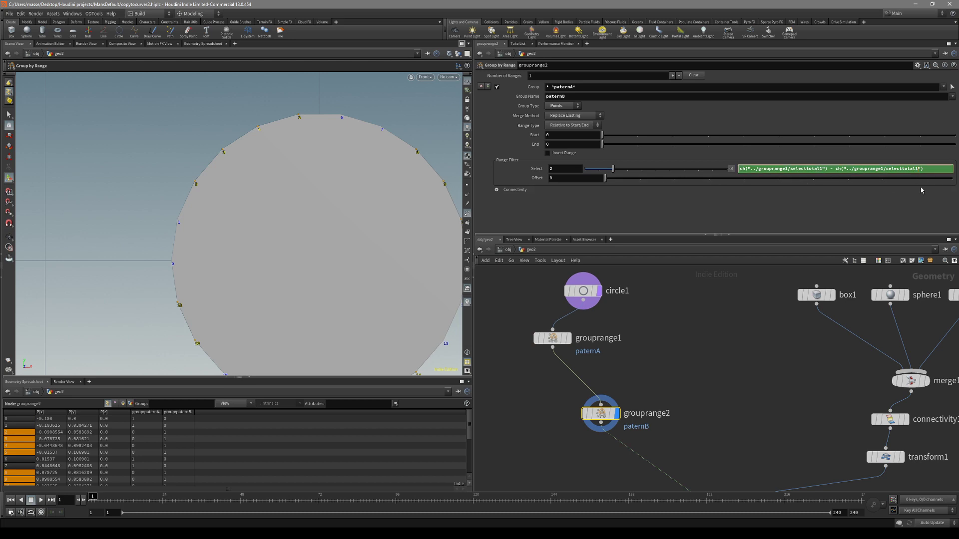
pyautogui.press('BackSpace')
pyautogui.press('BackSpace')
pyautogui.press('BackSpace')
pyautogui.press('BackSpace')
pyautogui.write('a')
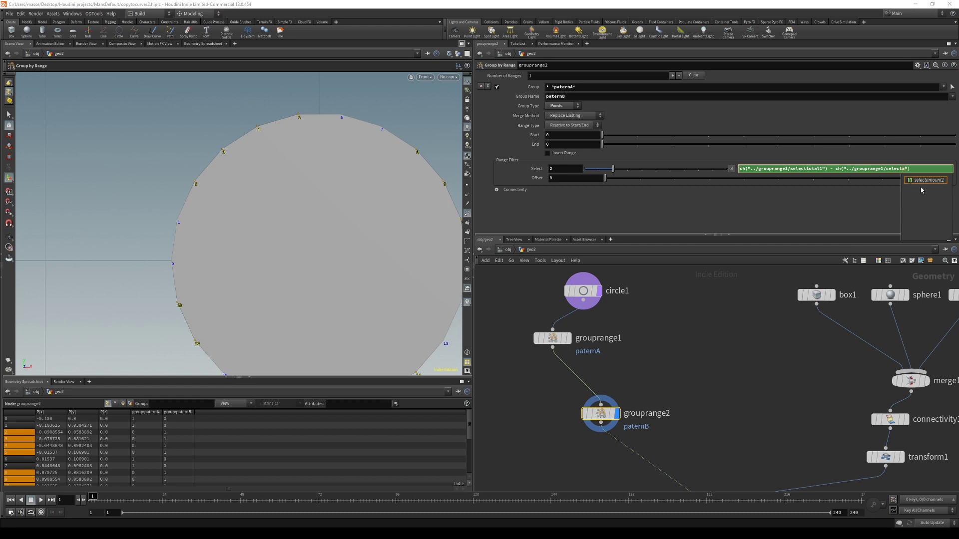
pyautogui.press('Tab')
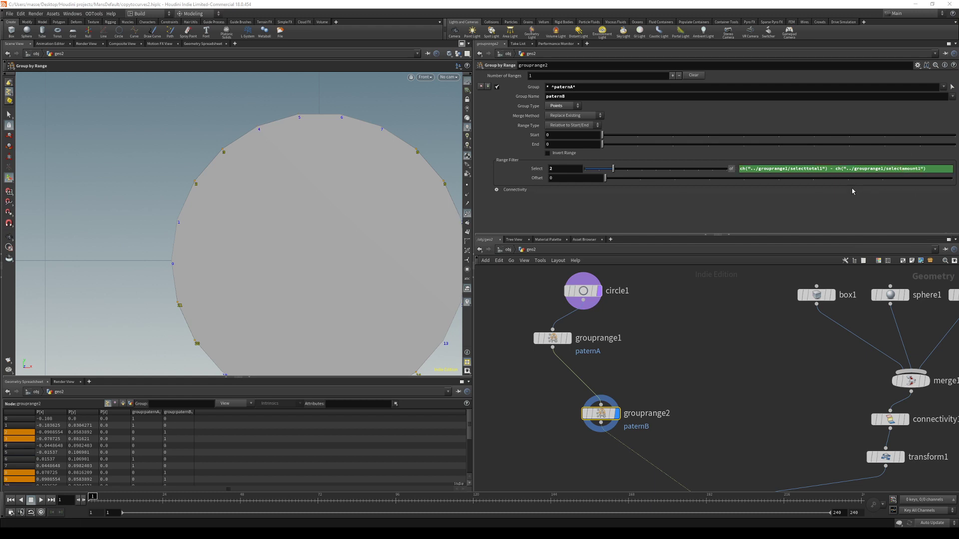
pyautogui.press('Return')
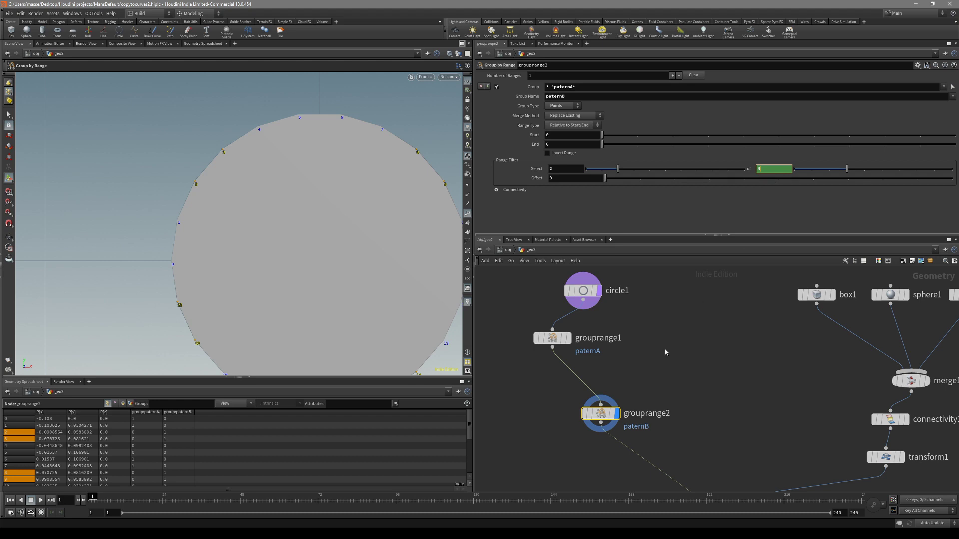
# Test the linked total by trying totals of 8 and 7 and a selection of 5 in grouprange1, returning to 2 of 6
pyautogui.press('Up')
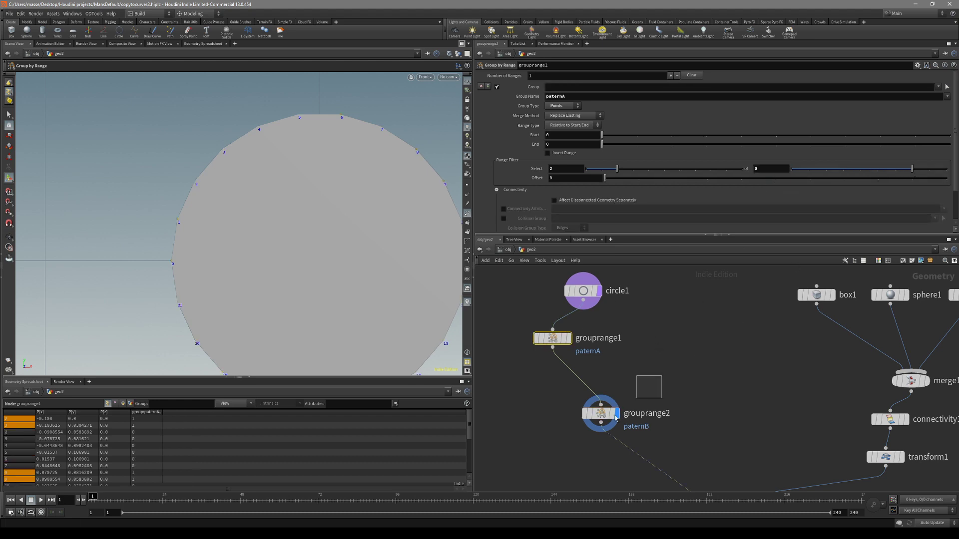
pyautogui.press('Down')
pyautogui.press('Up')
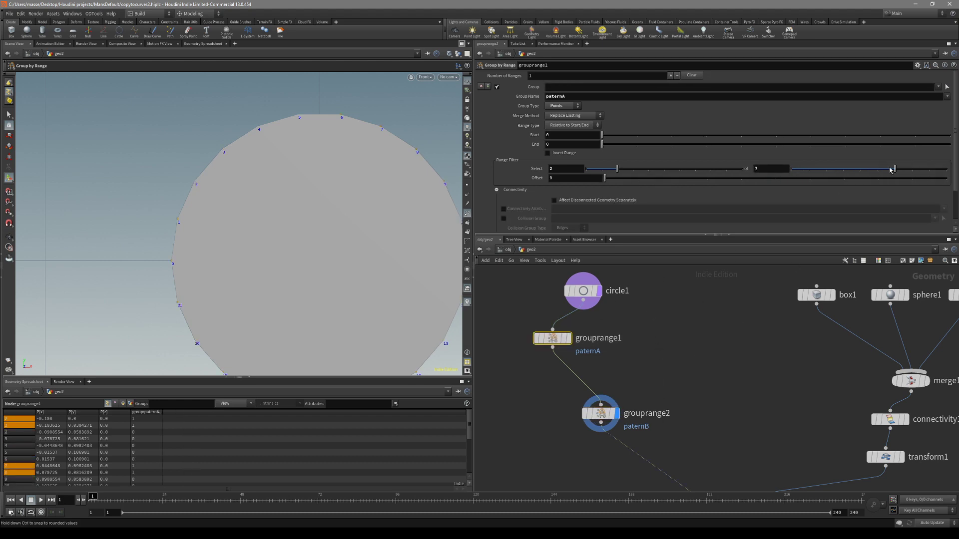
pyautogui.moveTo(618, 170); pyautogui.dragTo(664, 170)
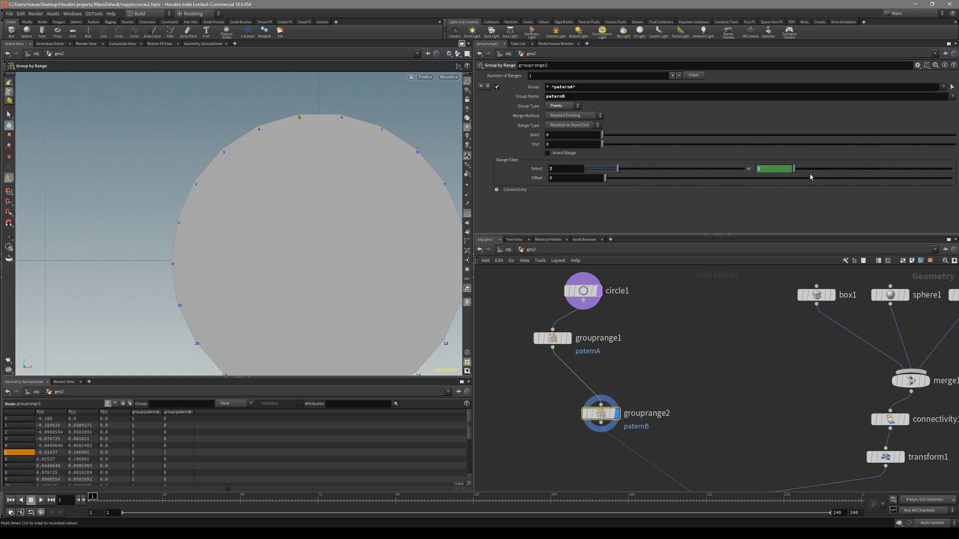
pyautogui.moveTo(663, 169); pyautogui.dragTo(620, 171)
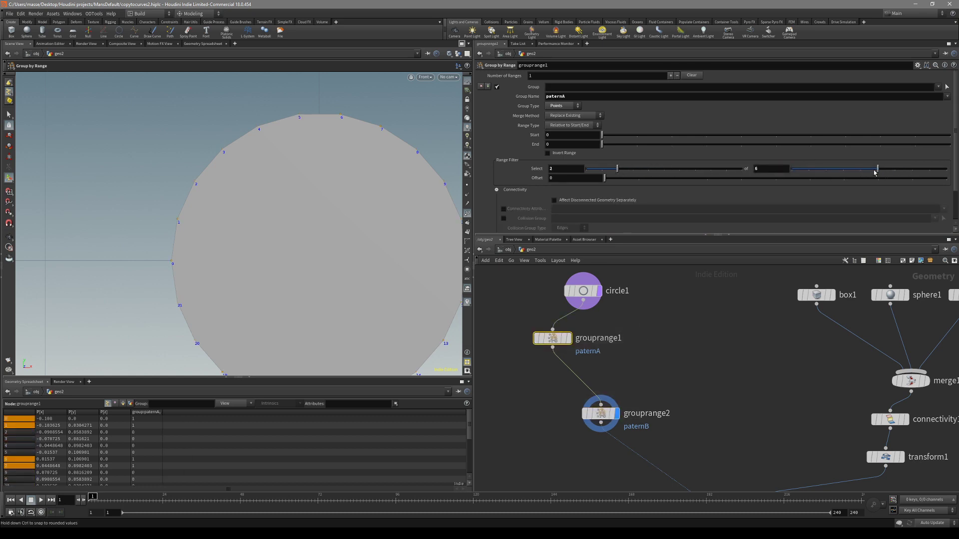
# Set grouprange2's range filter to select 3 points
pyautogui.click(610, 407)
pyautogui.scroll(-2, 145, 192)
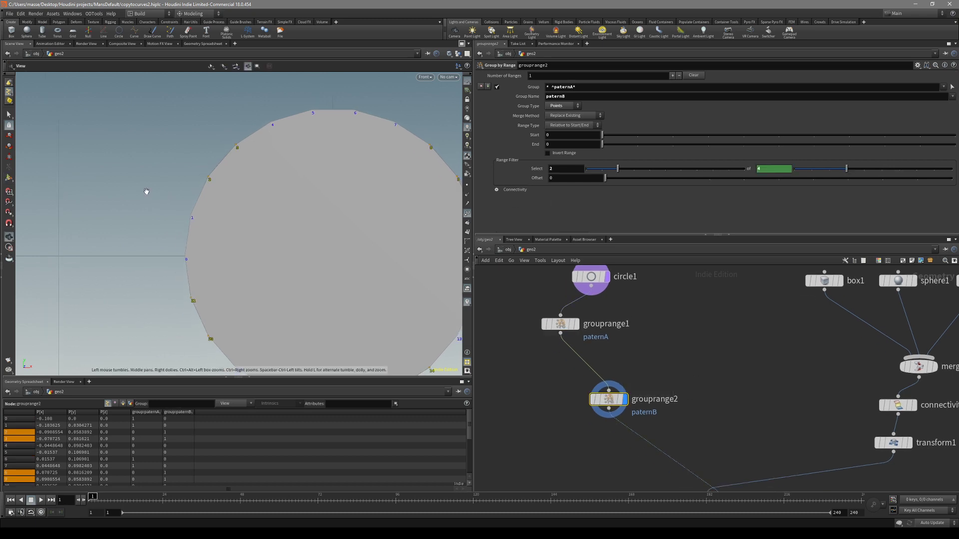
pyautogui.moveTo(617, 170); pyautogui.dragTo(631, 189)
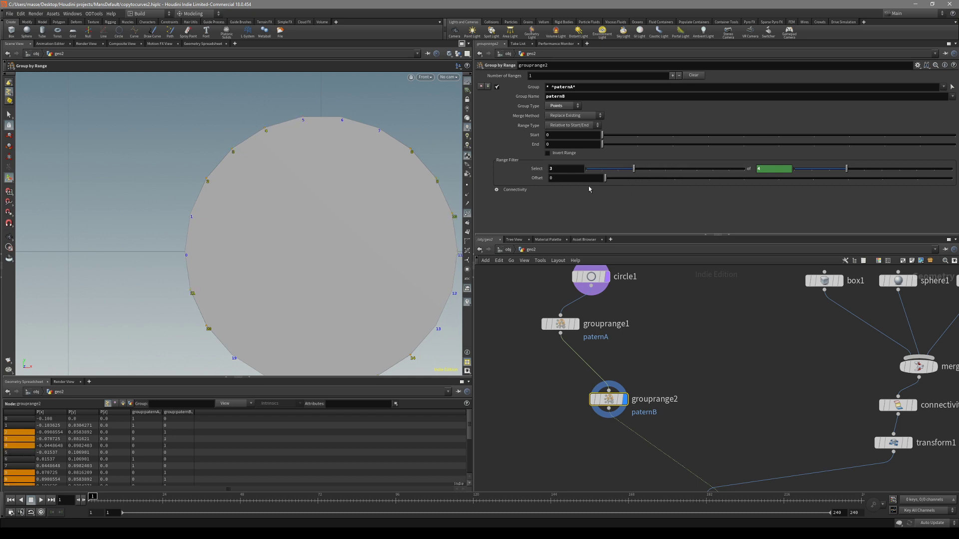
# Compare the paternA points of grouprange1 with the paternB points of grouprange2 by displaying each node in turn
pyautogui.scroll(-3, 249, 224)
pyautogui.click(560, 324)
pyautogui.click(608, 399)
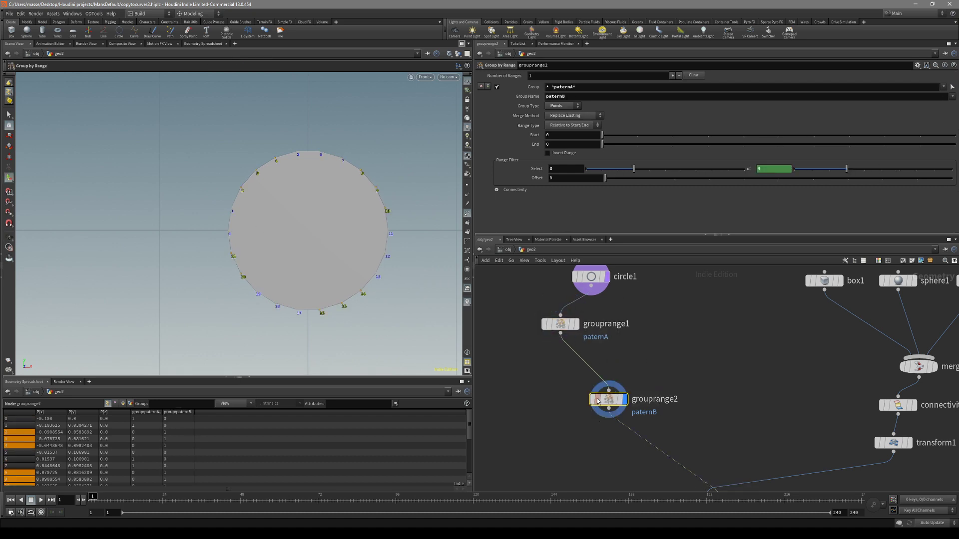
pyautogui.click(552, 325)
pyautogui.click(576, 323)
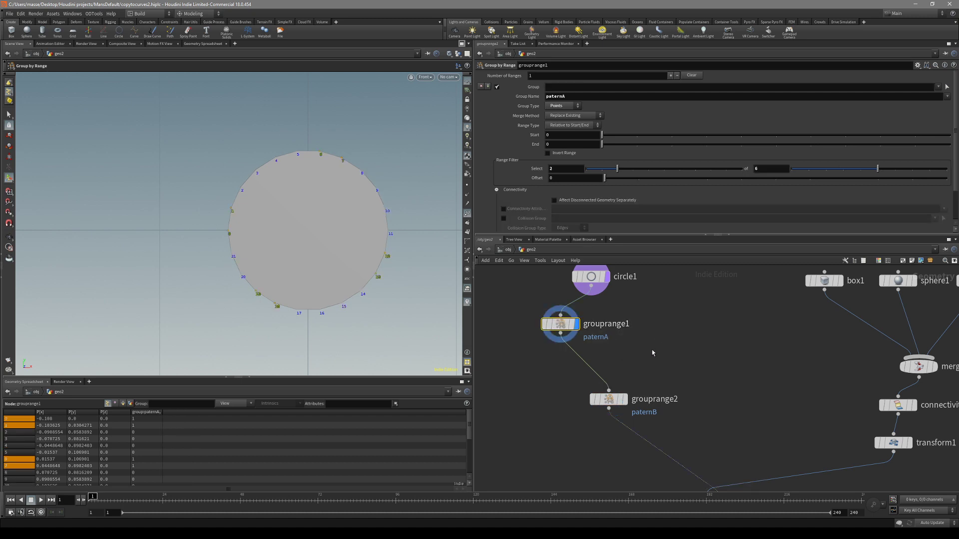
pyautogui.click(624, 399)
pyautogui.moveTo(696, 412); pyautogui.dragTo(679, 370, button='middle')
pyautogui.click(679, 370)
pyautogui.moveTo(380, 260); pyautogui.dragTo(328, 278)
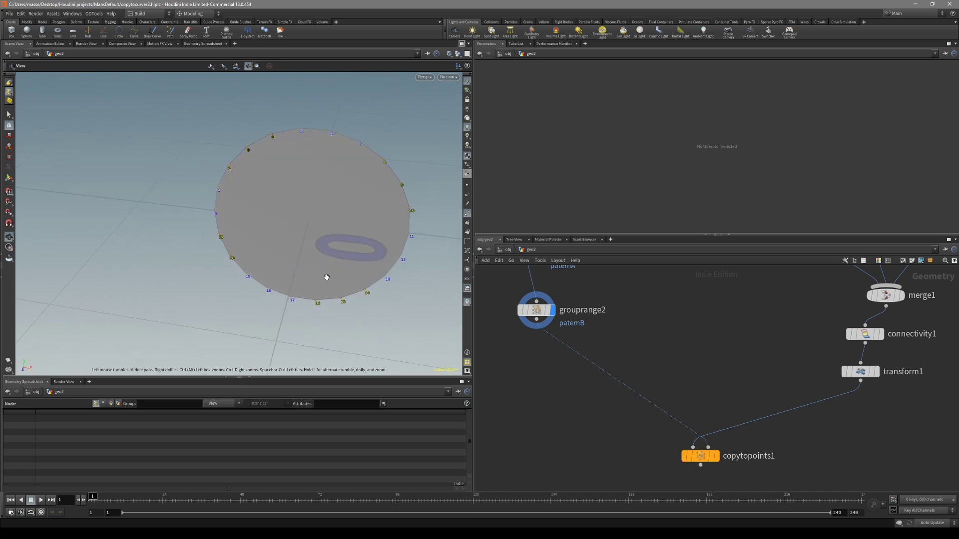
# Insert a Group node on the connection between grouprange2 and copytopoints1
pyautogui.press('Return')
pyautogui.moveTo(610, 331); pyautogui.dragTo(620, 379, button='middle')
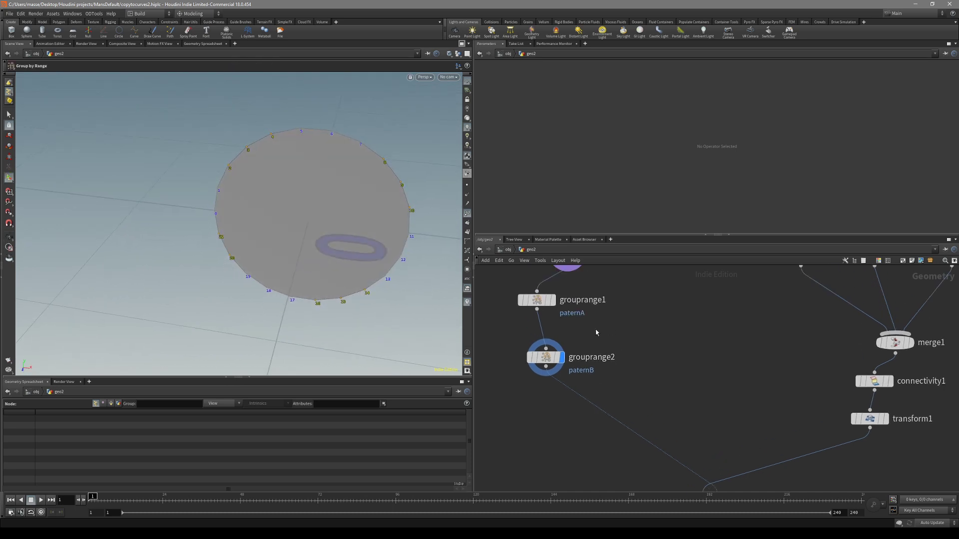
pyautogui.press('Tab')
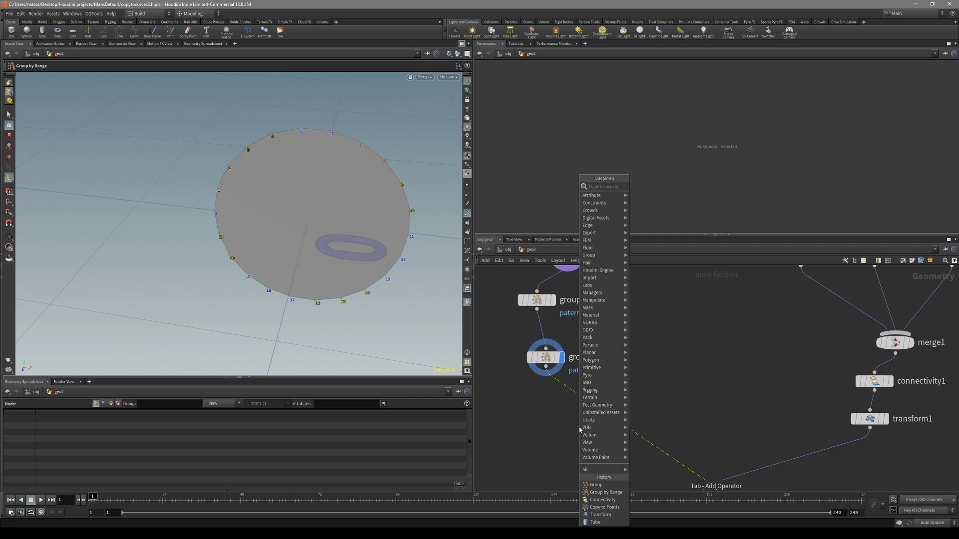
pyautogui.write('group')
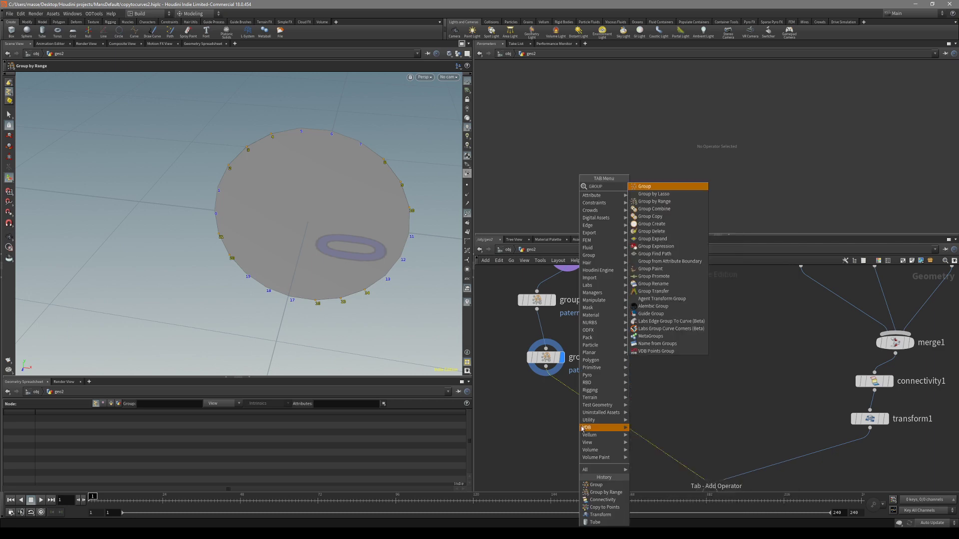
pyautogui.press('Return')
pyautogui.click(603, 412)
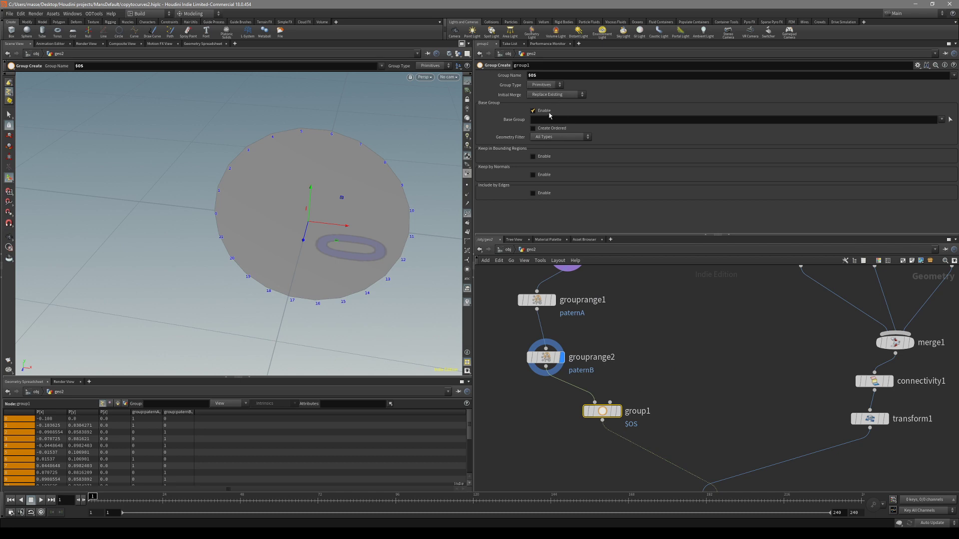
# Copy grouprange2's group pattern into group1's base group and extend it to * ^paternA* ^paternB*
pyautogui.click(545, 357)
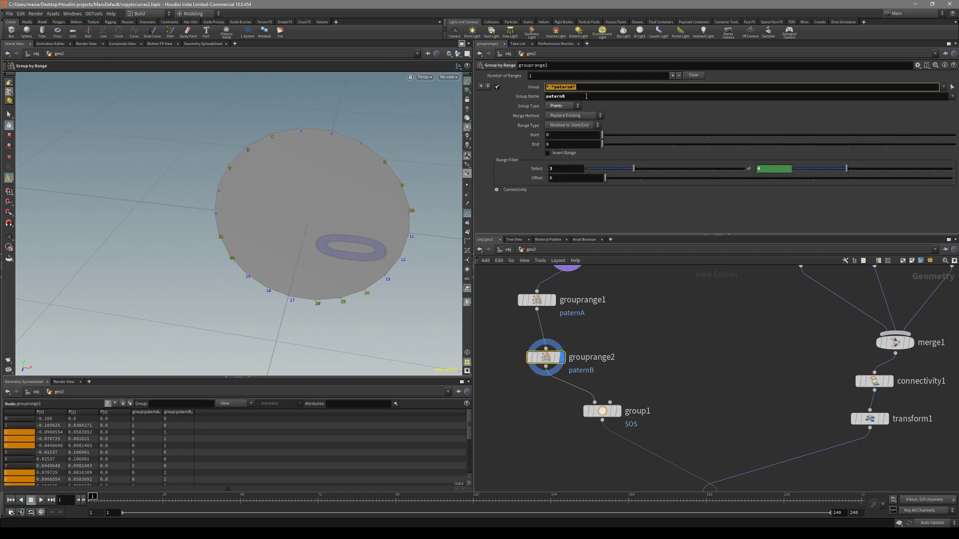
pyautogui.click(602, 411)
pyautogui.click(562, 119)
pyautogui.write('* ^paternA*')
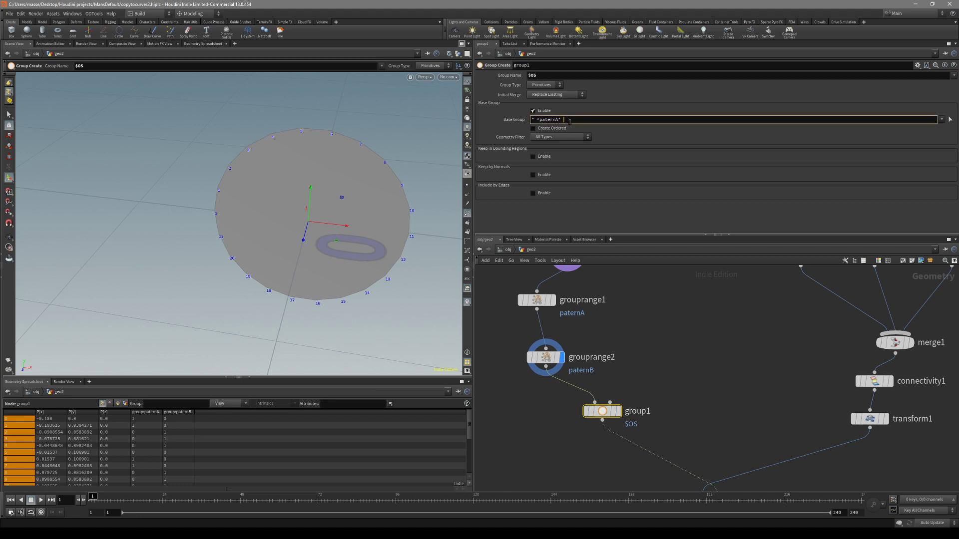
pyautogui.moveTo(536, 120); pyautogui.dragTo(558, 122)
pyautogui.click(572, 121)
pyautogui.write('^paternA*')
pyautogui.write('*')
pyautogui.press('Return')
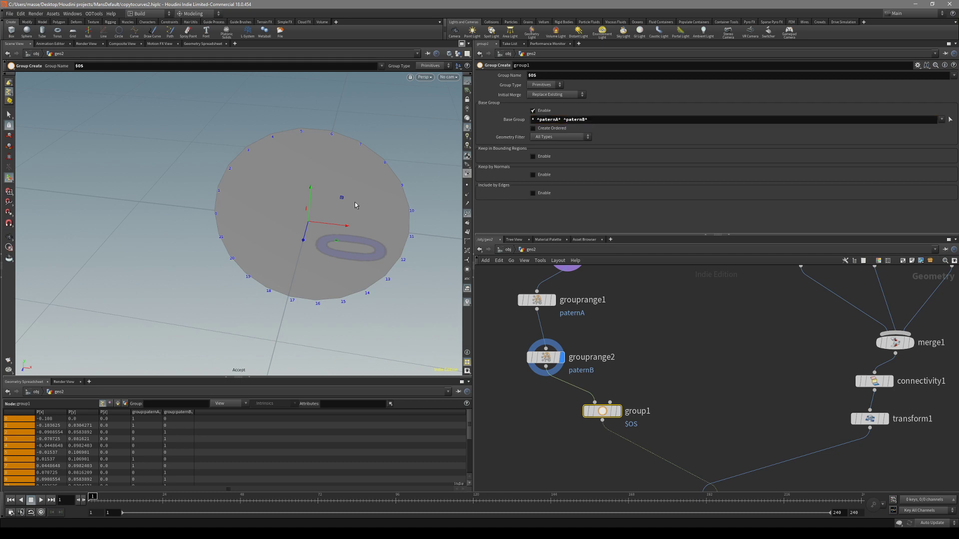
# Set group1's group type to Points and place the node slightly farther below grouprange2
pyautogui.click(552, 86)
pyautogui.click(536, 100)
pyautogui.press('Escape')
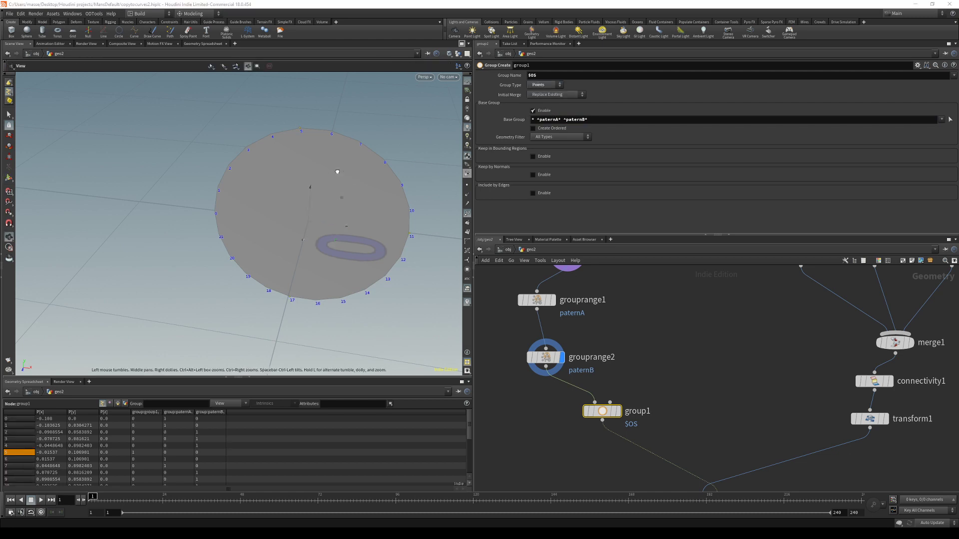
pyautogui.hotkey('space', '4')
pyautogui.hotkey('space', '3')
pyautogui.scroll(5, 370, 298)
pyautogui.scroll(3, 327, 279)
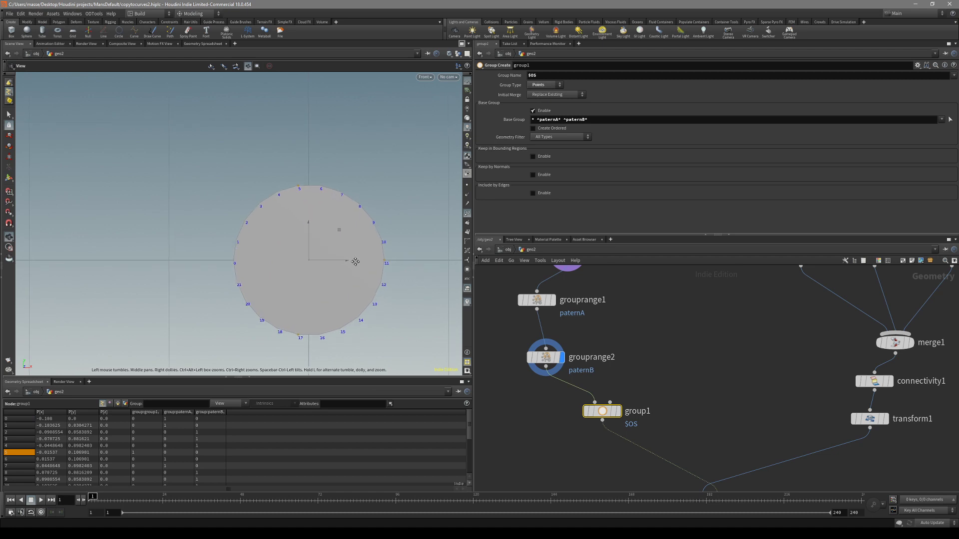
pyautogui.press('Return')
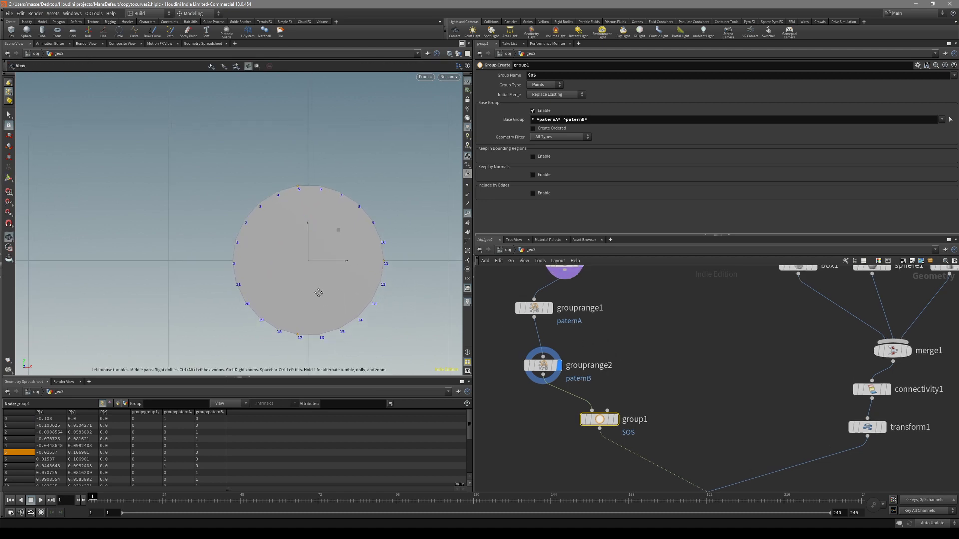
pyautogui.moveTo(607, 421); pyautogui.dragTo(617, 437)
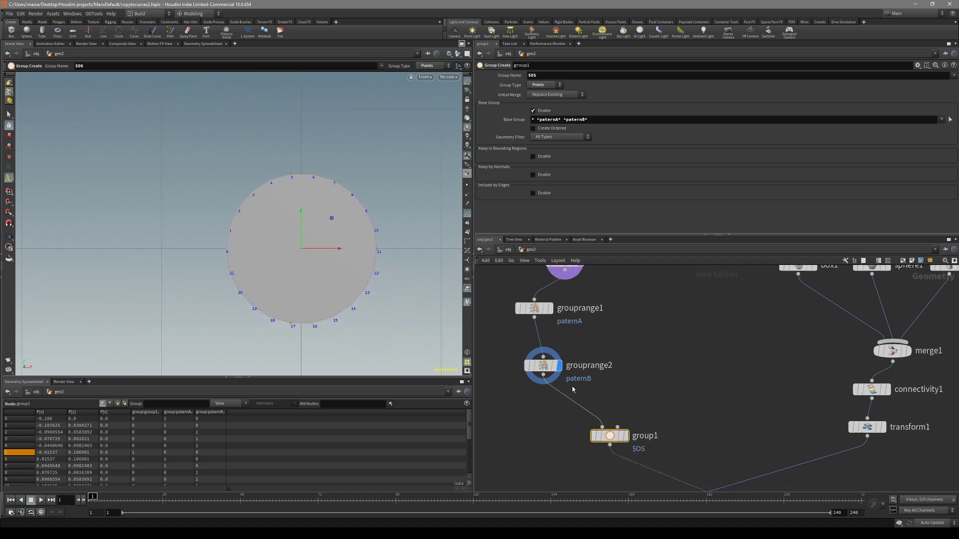
# Compare grouprange2's paternB points with the remaining points gathered by group1 in the front view
pyautogui.press('Up')
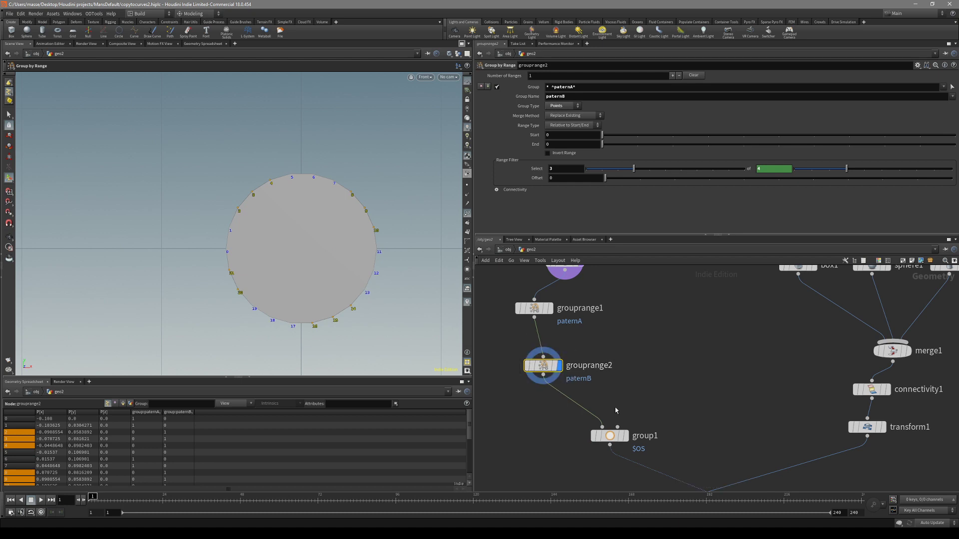
pyautogui.moveTo(599, 401); pyautogui.dragTo(576, 370, button='middle')
pyautogui.scroll(2, 358, 284)
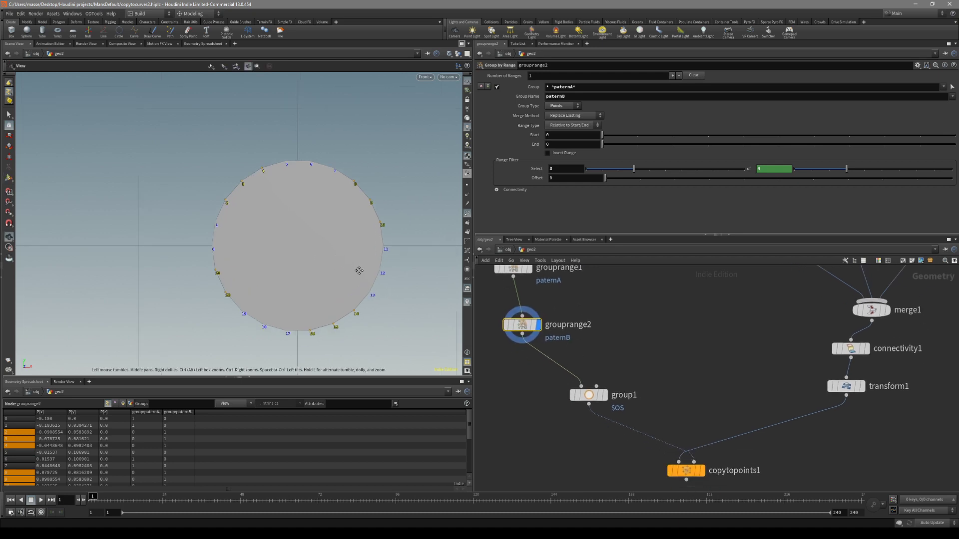
pyautogui.moveTo(284, 180); pyautogui.dragTo(297, 213, button='middle')
pyautogui.scroll(-3, 636, 351)
pyautogui.press('Down')
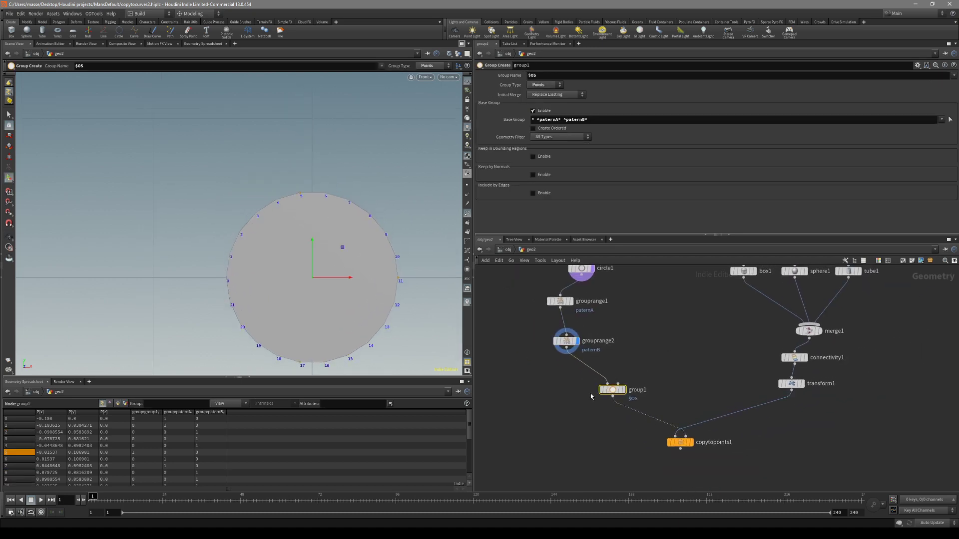
# Display the copytopoints1 result in a perspective view
pyautogui.keyDown('alt'); pyautogui.moveTo(363, 281); pyautogui.dragTo(345, 240); pyautogui.keyUp('alt')
pyautogui.moveTo(724, 466); pyautogui.dragTo(705, 441, button='middle')
pyautogui.click(670, 416)
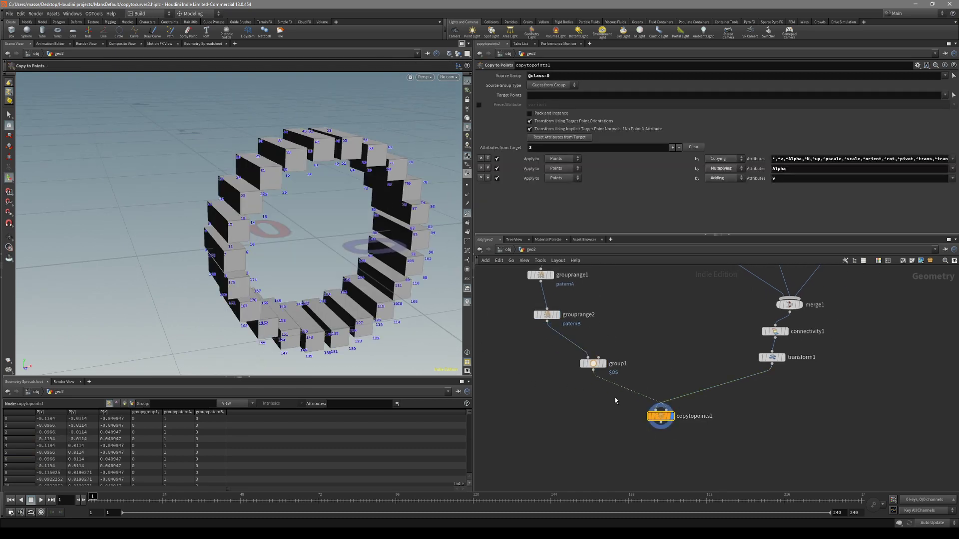
# Go through the settings of grouprange1 and grouprange2 and display group1's points on the circle
pyautogui.moveTo(587, 368); pyautogui.dragTo(587, 416, button='middle')
pyautogui.click(548, 363)
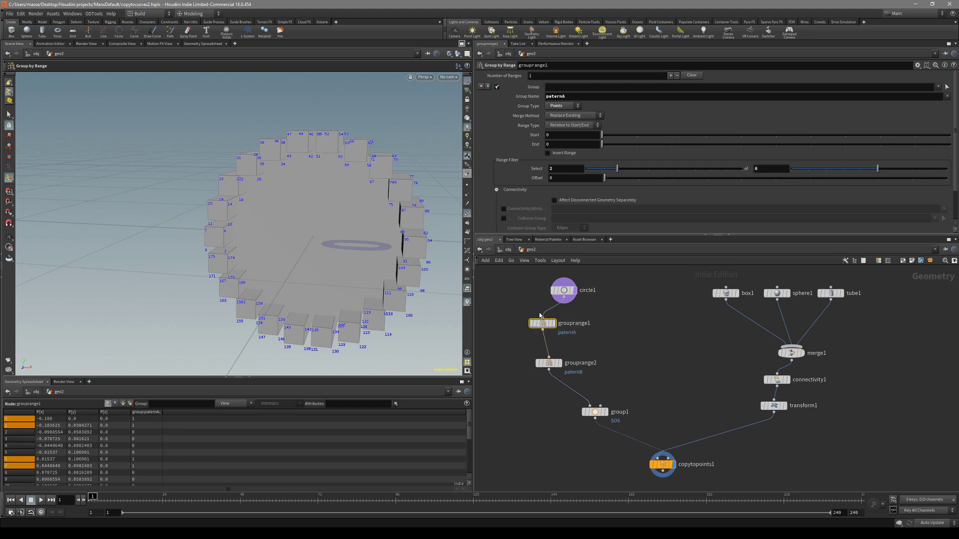
pyautogui.click(559, 363)
pyautogui.click(594, 412)
pyautogui.click(605, 412)
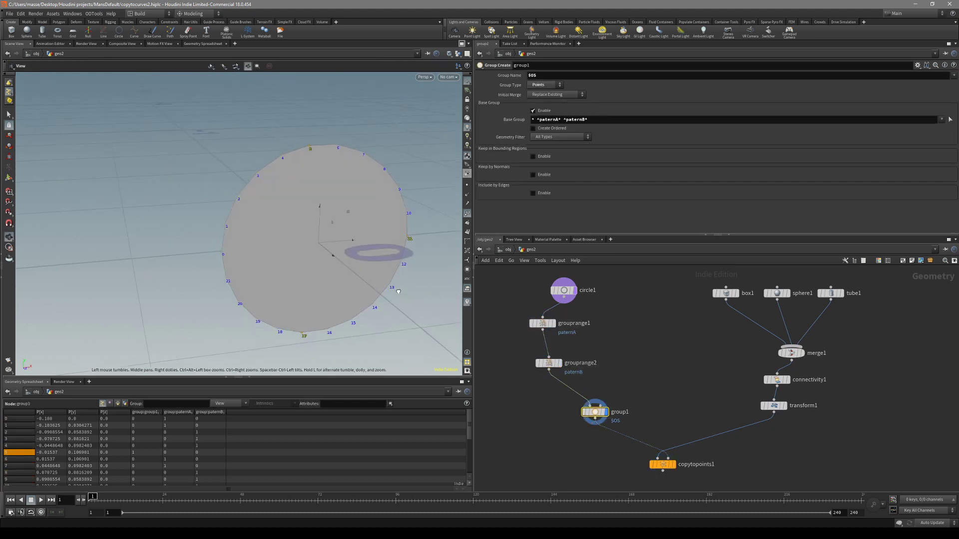
# Move group1 aside and duplicate copytopoints1 twice, keeping all three copies in a row wired to group1 and transform1
pyautogui.moveTo(668, 468); pyautogui.dragTo(675, 388, button='middle')
pyautogui.press('l')
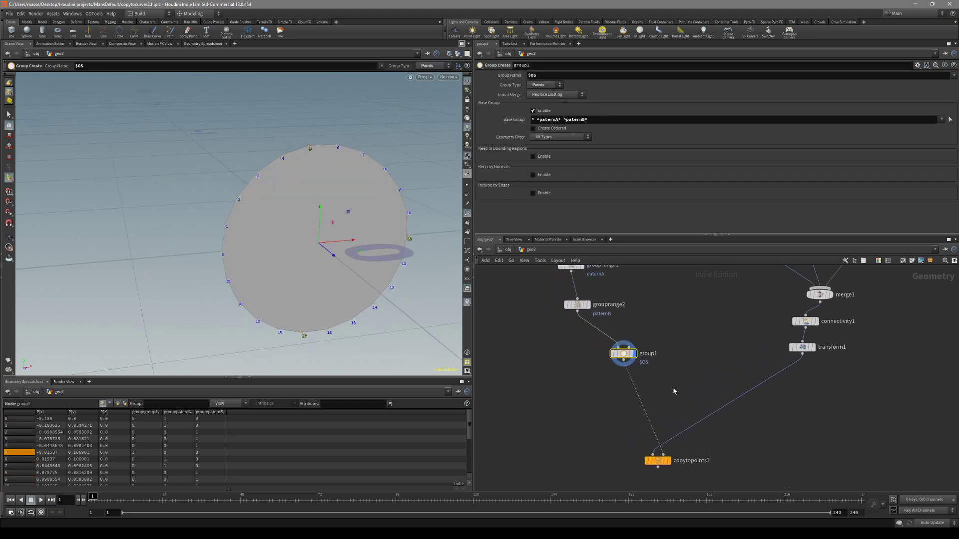
pyautogui.moveTo(631, 359); pyautogui.dragTo(554, 355)
pyautogui.moveTo(631, 391); pyautogui.dragTo(631, 353, button='middle')
pyautogui.moveTo(658, 422); pyautogui.dragTo(698, 412)
pyautogui.hotkey('ctrl', 'c')
pyautogui.hotkey('ctrl', 'v')
pyautogui.moveTo(657, 421)
pyautogui.keyDown('alt'); pyautogui.mouseDown()
pyautogui.moveTo(606, 421)
pyautogui.moveTo(658, 413)
pyautogui.mouseUp(); pyautogui.keyUp('alt')
pyautogui.moveTo(699, 412); pyautogui.dragTo(693, 437, button='middle')
# Set copytopoints1's target points to paternB
pyautogui.click(693, 438)
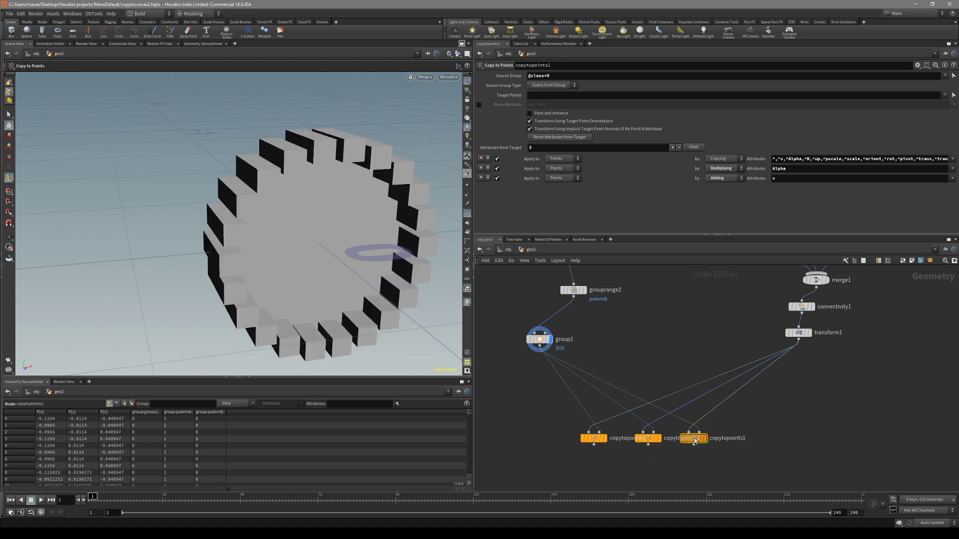
pyautogui.click(944, 96)
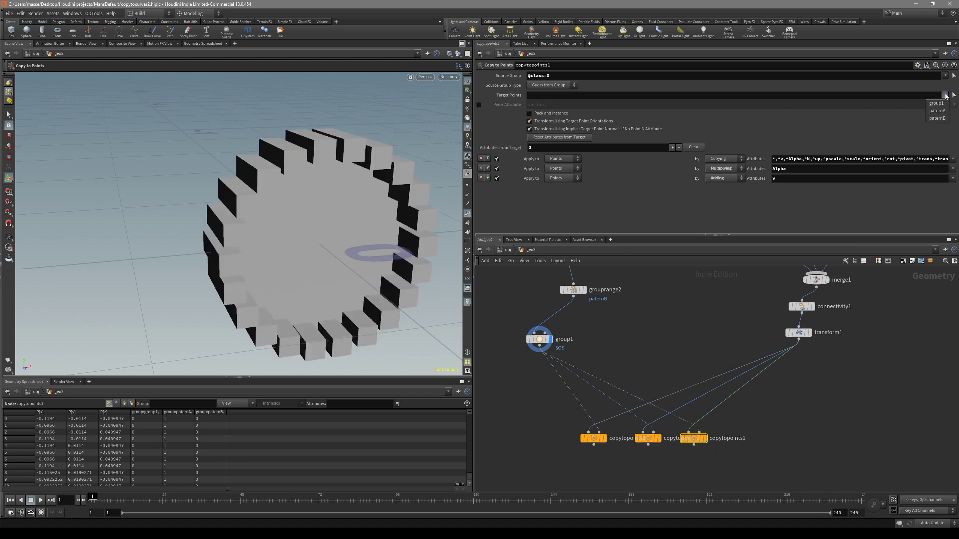
pyautogui.click(937, 118)
# Name group1's group paternC, reusing the pattern name from grouprange2's group text
pyautogui.click(566, 288)
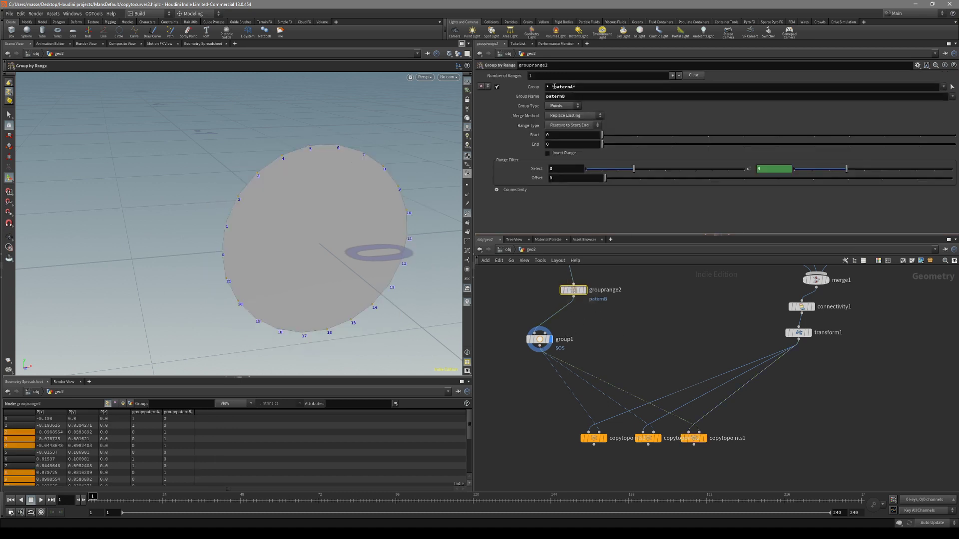
pyautogui.click(575, 88)
pyautogui.press('BackSpace')
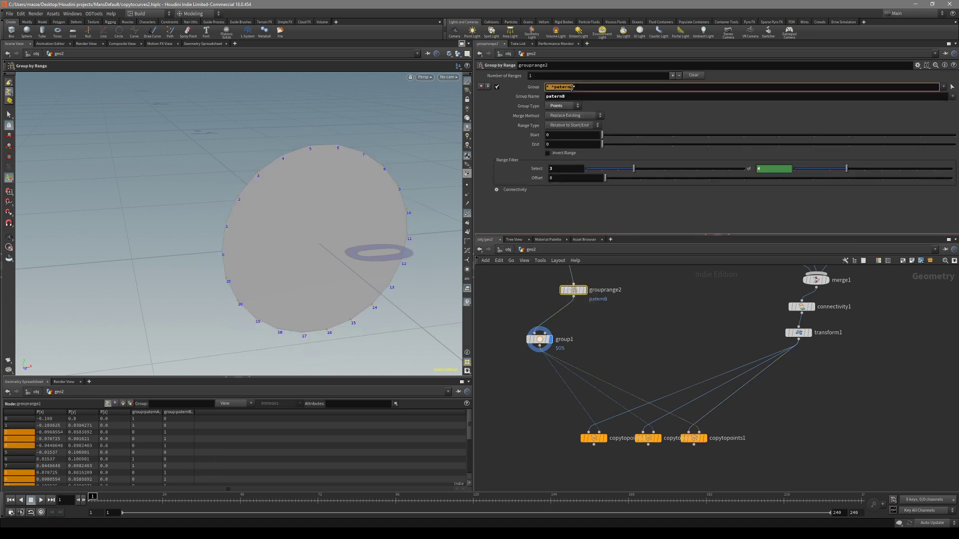
pyautogui.write('*')
pyautogui.press('Return')
pyautogui.press('Down')
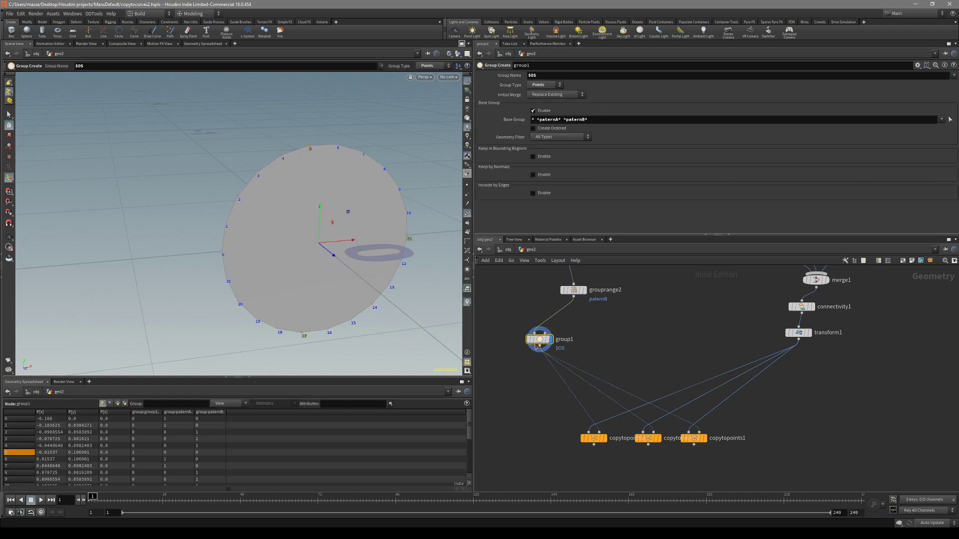
pyautogui.click(559, 78)
pyautogui.hotkey('ctrl', 'v')
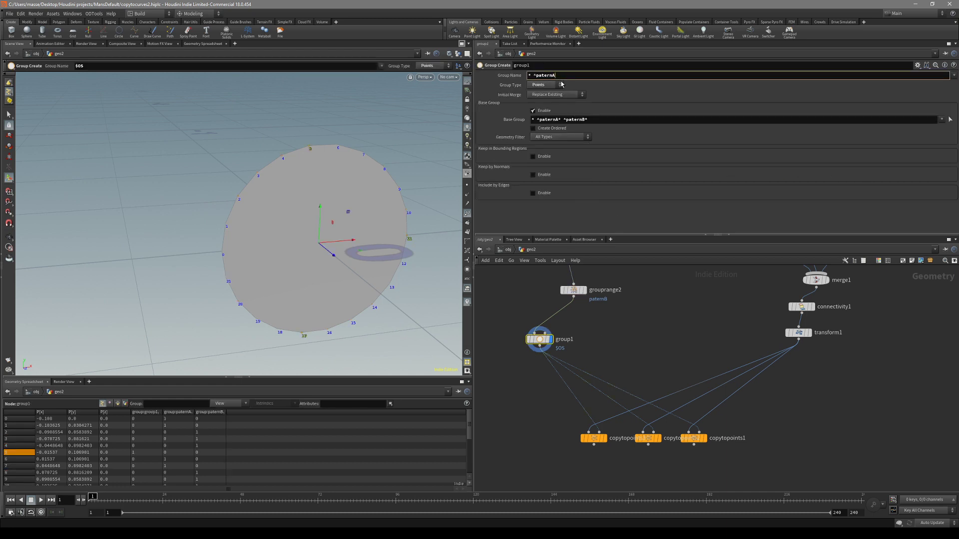
pyautogui.press('BackSpace')
pyautogui.press('BackSpace')
pyautogui.press('BackSpace')
pyautogui.press('Return')
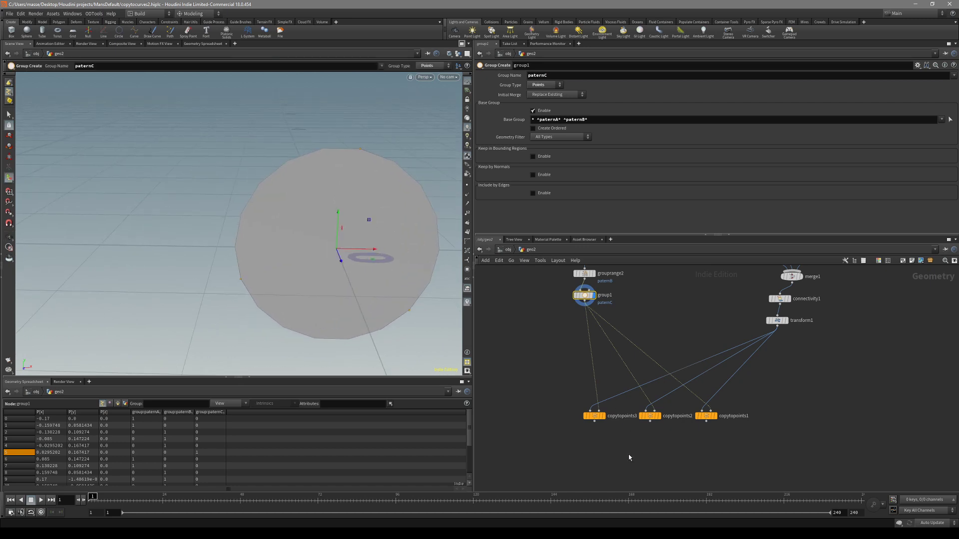
# Display copytopoints3, which copies the tubes, and set its target points to paternA
pyautogui.moveTo(629, 458); pyautogui.dragTo(578, 397)
pyautogui.moveTo(599, 439); pyautogui.dragTo(573, 400)
pyautogui.press('r')
pyautogui.press('r')
pyautogui.press('r')
pyautogui.click(594, 416)
pyautogui.press('r')
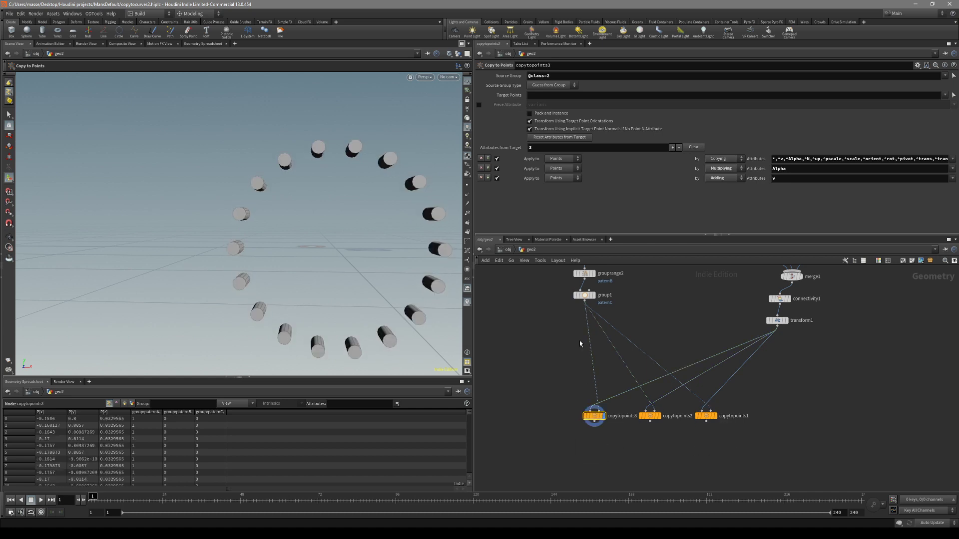
pyautogui.click(944, 95)
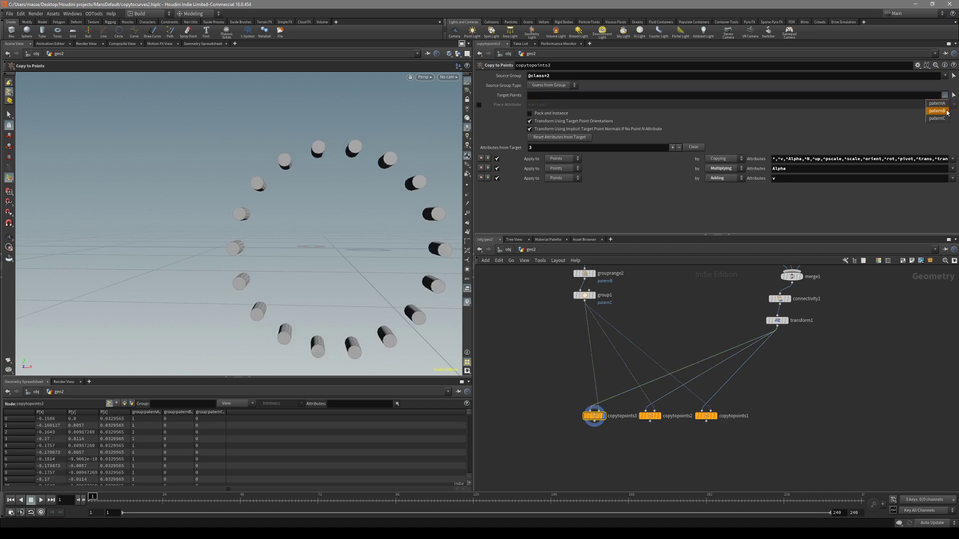
pyautogui.click(937, 104)
# Set the target points of copytopoints2 to paternB and those of copytopoints1 to paternC
pyautogui.click(649, 416)
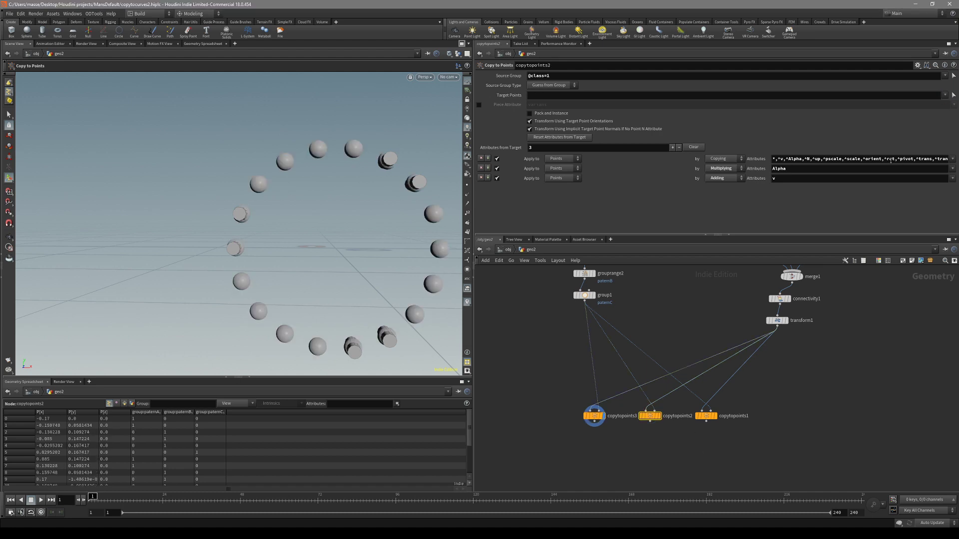
pyautogui.moveTo(773, 410); pyautogui.dragTo(704, 443)
pyautogui.click(944, 94)
pyautogui.click(945, 119)
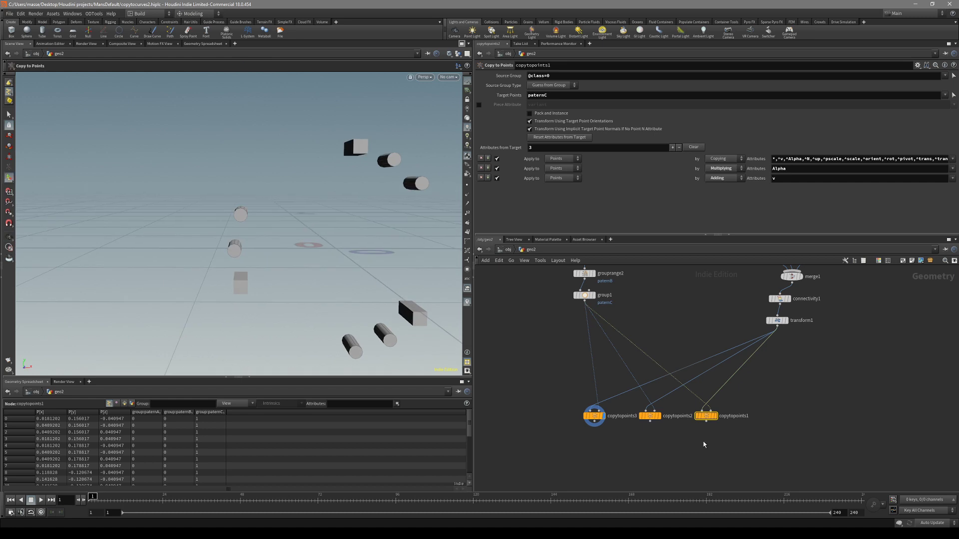
# Merge the three Copy to Points nodes below them and inspect the combined ring of shapes
pyautogui.moveTo(776, 455); pyautogui.dragTo(783, 421, button='middle')
pyautogui.moveTo(783, 421); pyautogui.dragTo(564, 377)
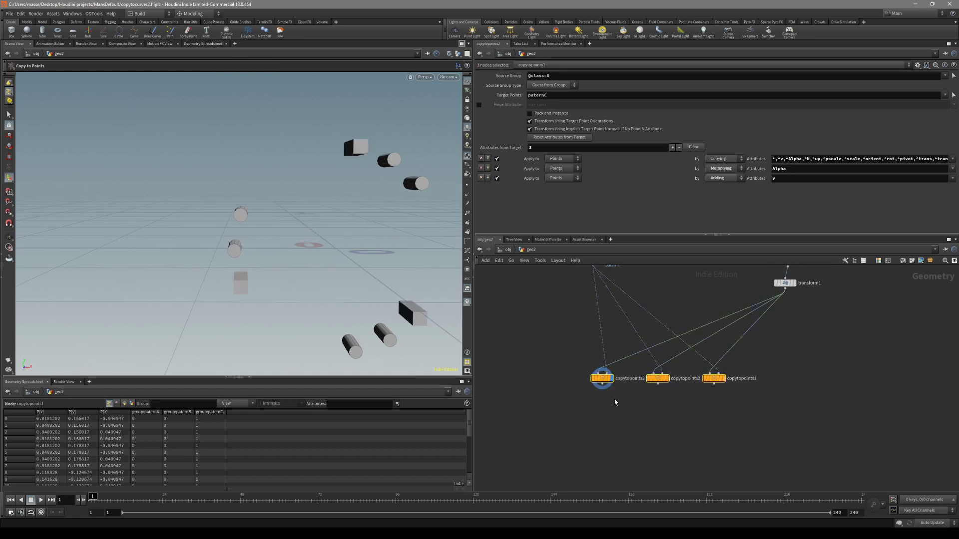
pyautogui.moveTo(602, 386); pyautogui.dragTo(649, 434)
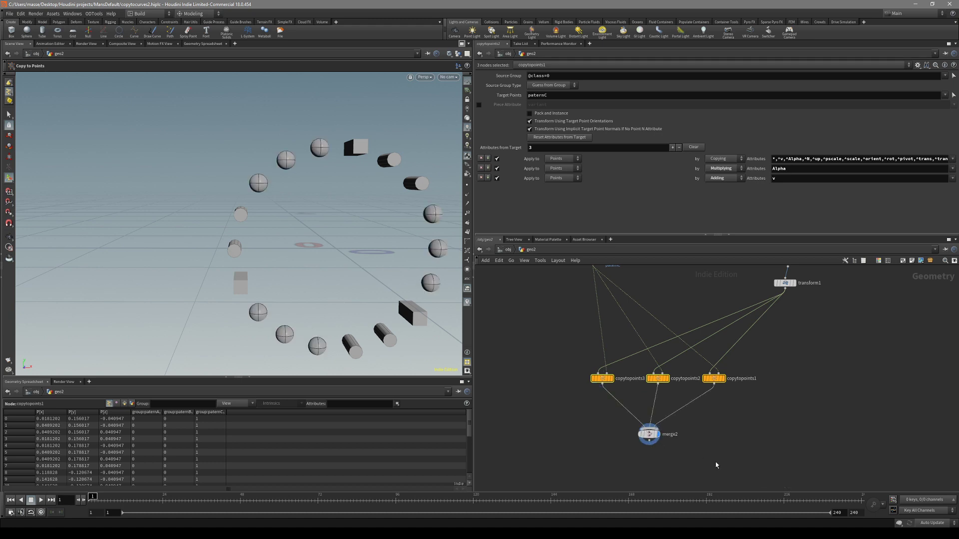
pyautogui.moveTo(390, 270); pyautogui.dragTo(349, 230)
pyautogui.scroll(3, 357, 272)
pyautogui.moveTo(358, 271); pyautogui.dragTo(256, 240)
pyautogui.press('h')
pyautogui.scroll(3, 596, 317)
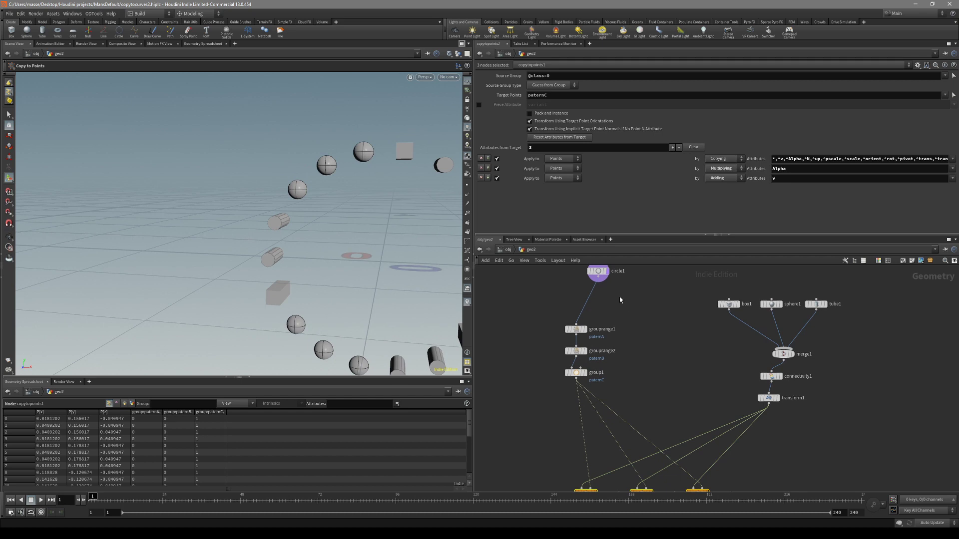
# Set circle1's divisions to 10 and view the copied shapes around it
pyautogui.click(597, 271)
pyautogui.moveTo(717, 143); pyautogui.dragTo(682, 146)
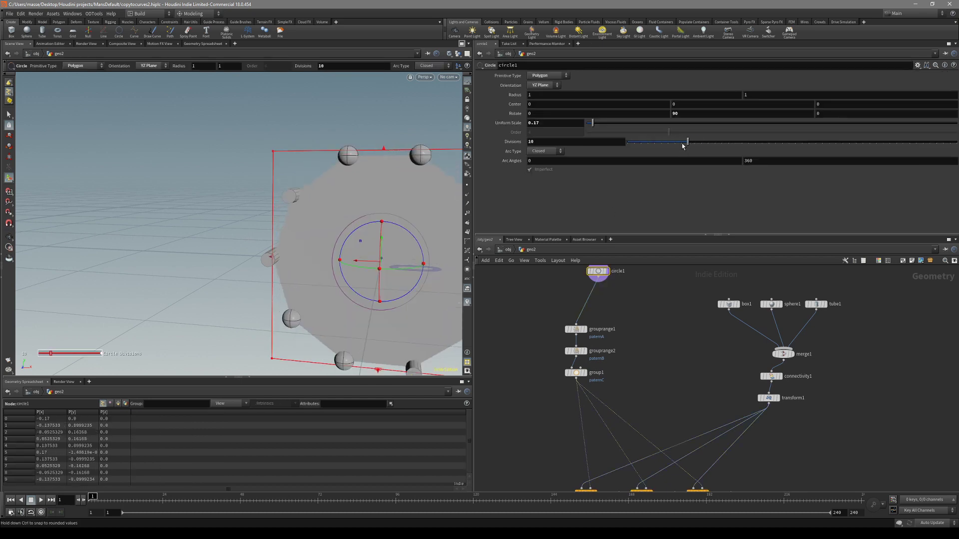
pyautogui.keyDown('alt'); pyautogui.moveTo(310, 262); pyautogui.dragTo(287, 267); pyautogui.keyUp('alt')
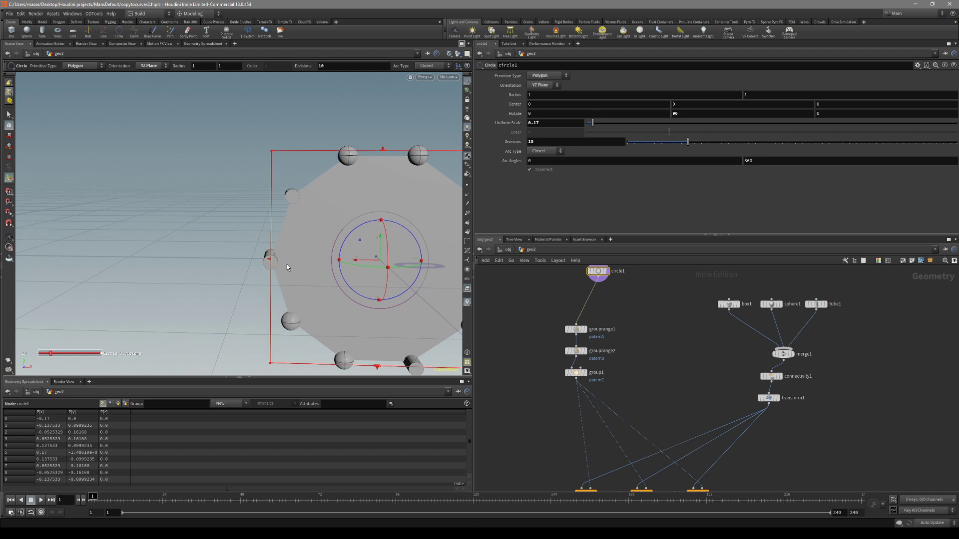
# Add an integer parameter at the end of circle1's parameter interface
pyautogui.moveTo(661, 338); pyautogui.dragTo(639, 228, button='middle')
pyautogui.click(599, 439)
pyautogui.moveTo(579, 441); pyautogui.dragTo(623, 323, button='middle')
pyautogui.click(590, 327)
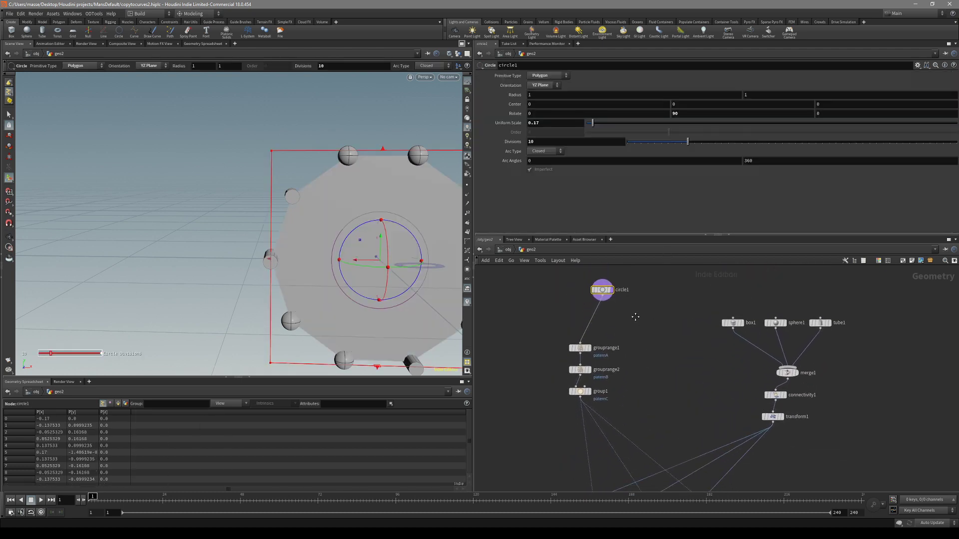
pyautogui.click(917, 66)
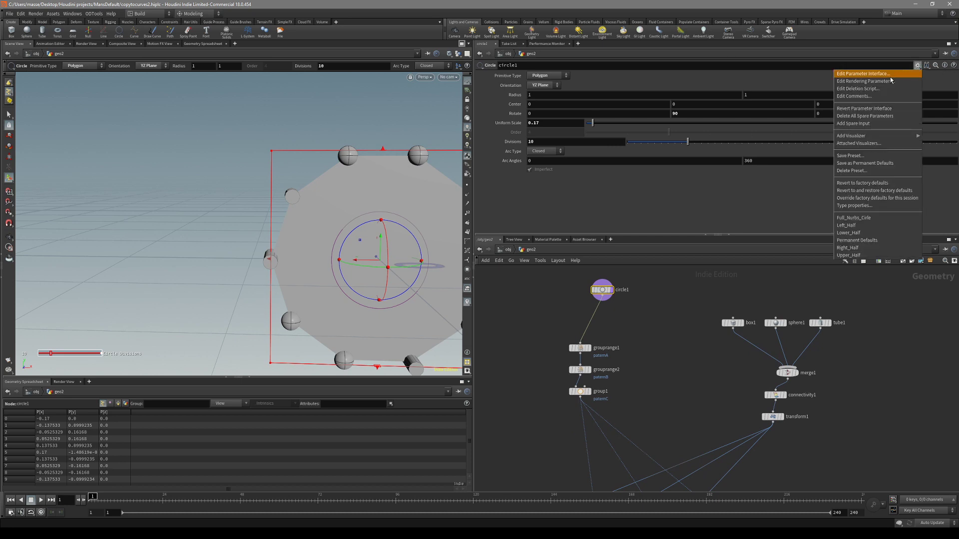
pyautogui.click(892, 75)
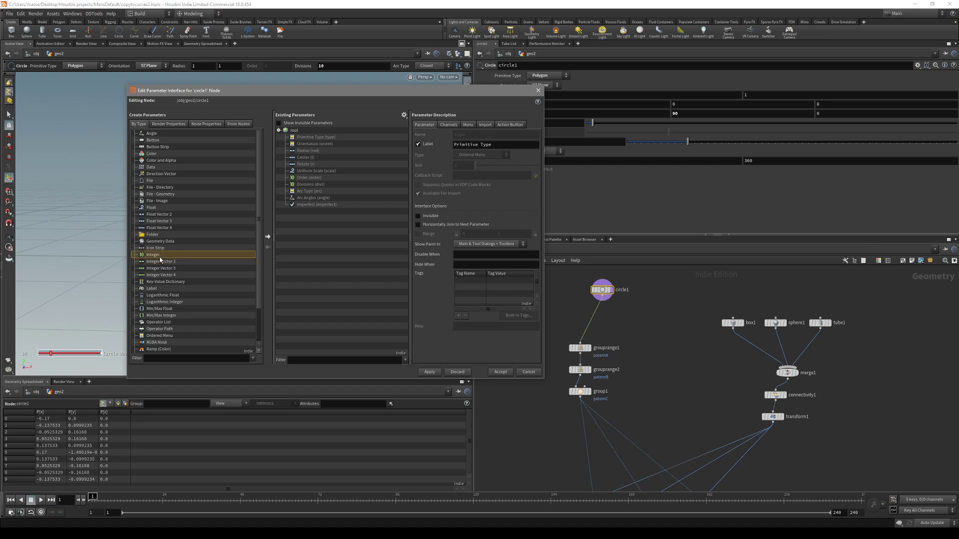
pyautogui.moveTo(151, 255); pyautogui.dragTo(307, 211)
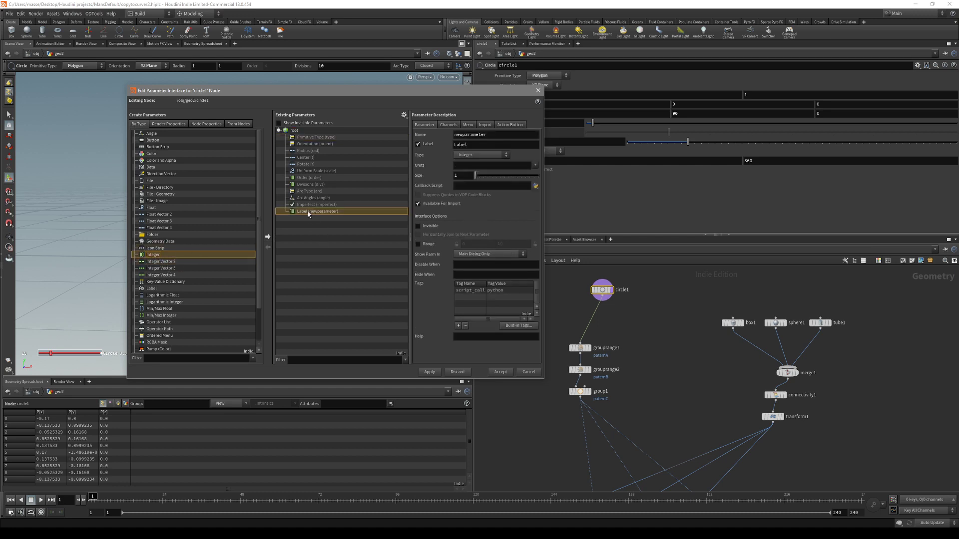
# Name circle1's new integer parameter multilier and accept the parameter interface changes
pyautogui.doubleClick(488, 135)
pyautogui.write('multilier')
pyautogui.doubleClick(487, 136)
pyautogui.click(429, 372)
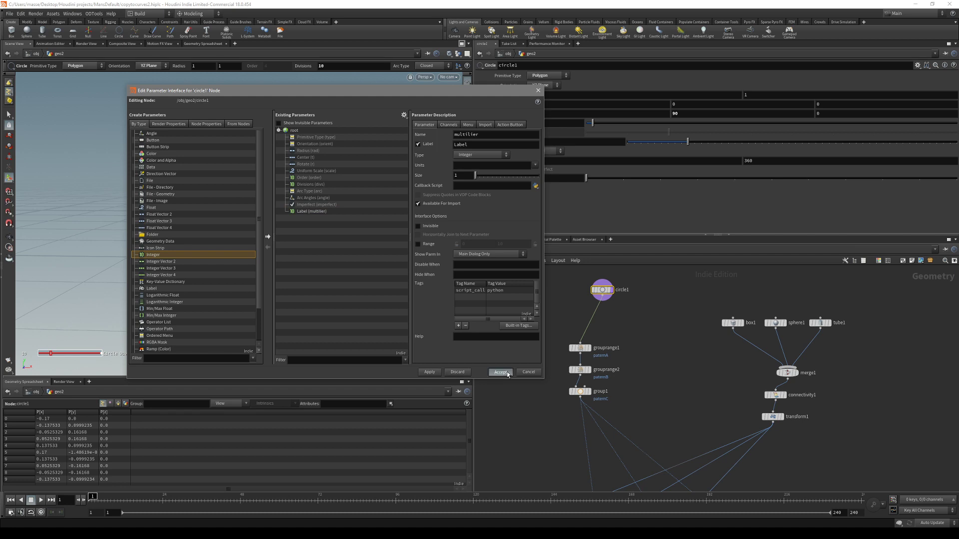
pyautogui.click(500, 372)
pyautogui.moveTo(587, 178); pyautogui.dragTo(656, 211)
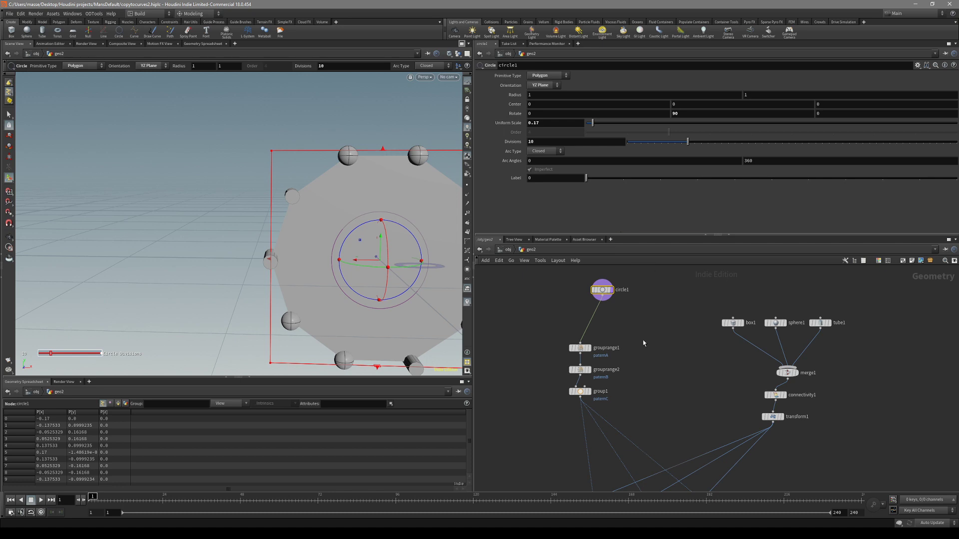
# Display grouprange1 and move it slightly out to the side of the group node column
pyautogui.click(577, 347)
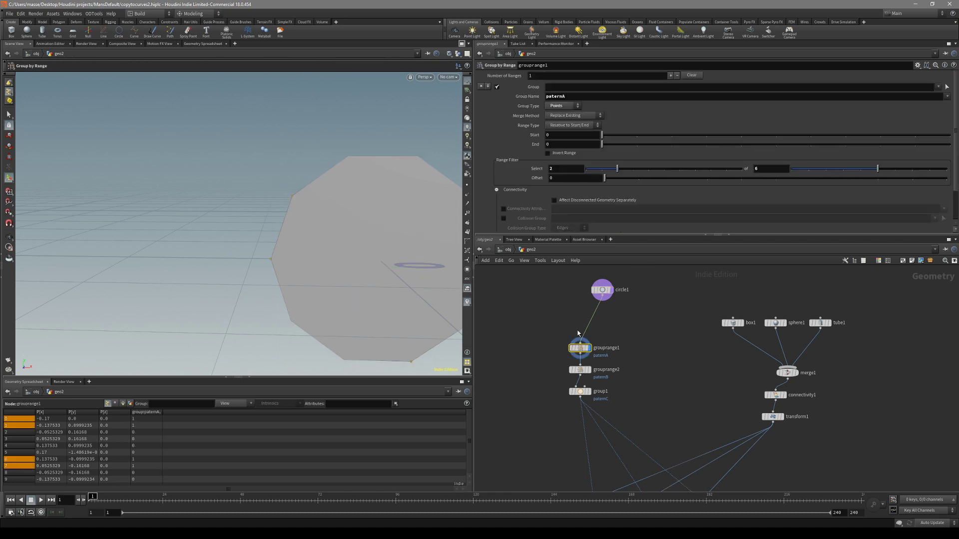
pyautogui.moveTo(585, 340); pyautogui.dragTo(558, 328)
pyautogui.moveTo(621, 337)
pyautogui.mouseDown(button='middle')
pyautogui.moveTo(625, 302)
pyautogui.moveTo(637, 332)
pyautogui.mouseUp(button='middle')
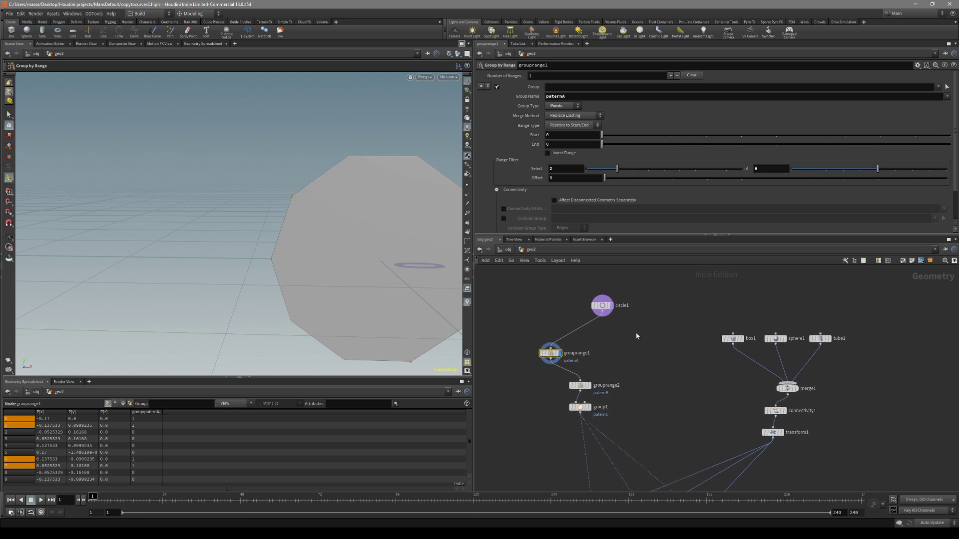
# Link circle1's divisions to grouprange1's range filter total with a relative reference to selecttotal1
pyautogui.click(773, 170)
pyautogui.rightClick(772, 170)
pyautogui.click(665, 308)
pyautogui.click(602, 305)
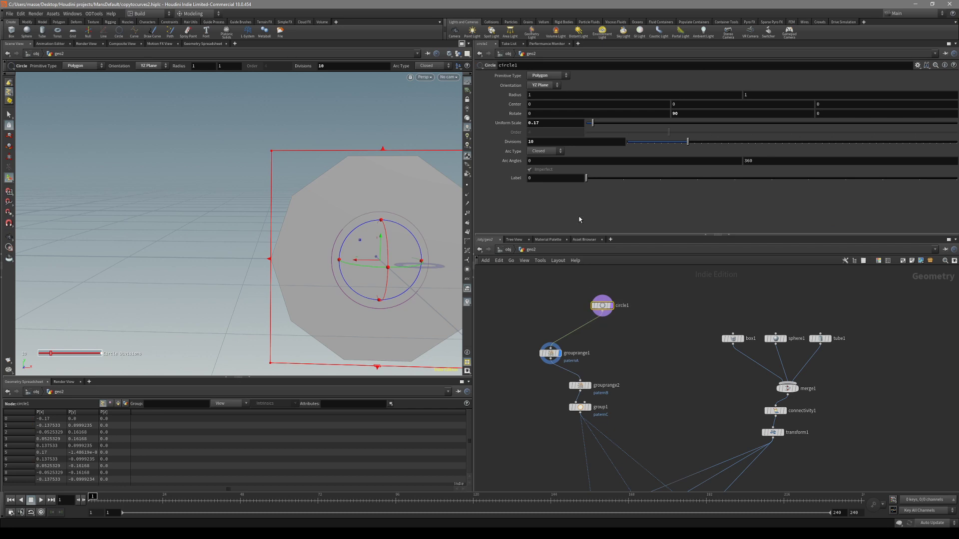
pyautogui.rightClick(559, 146)
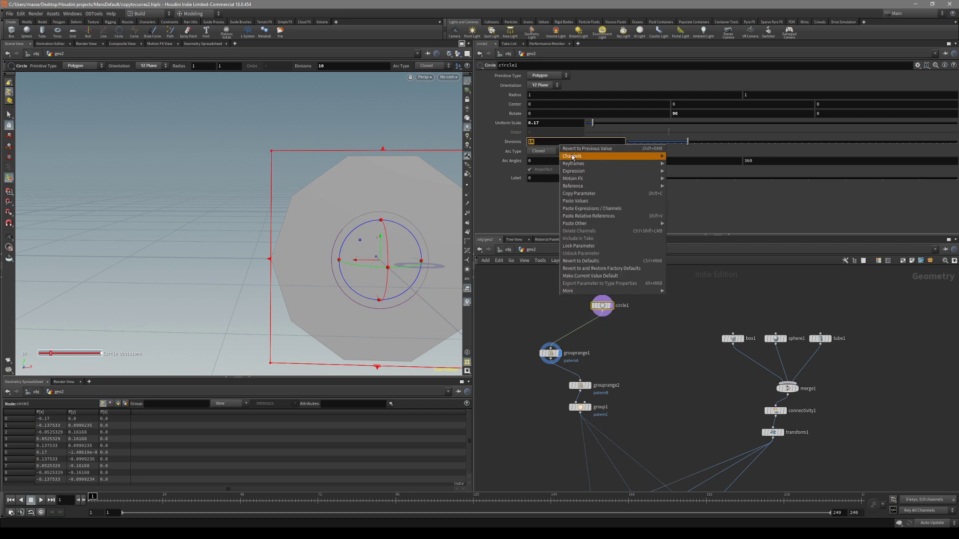
pyautogui.click(631, 214)
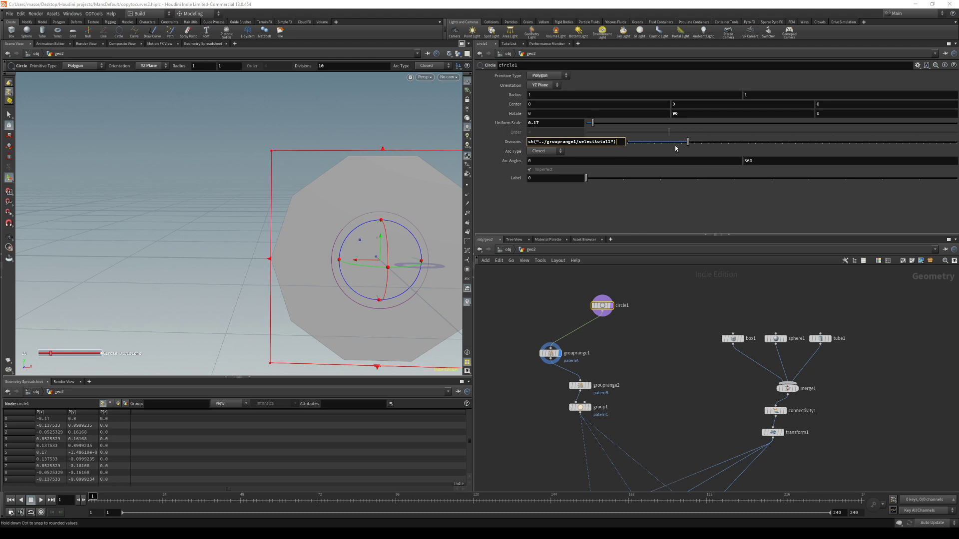
pyautogui.press('Return')
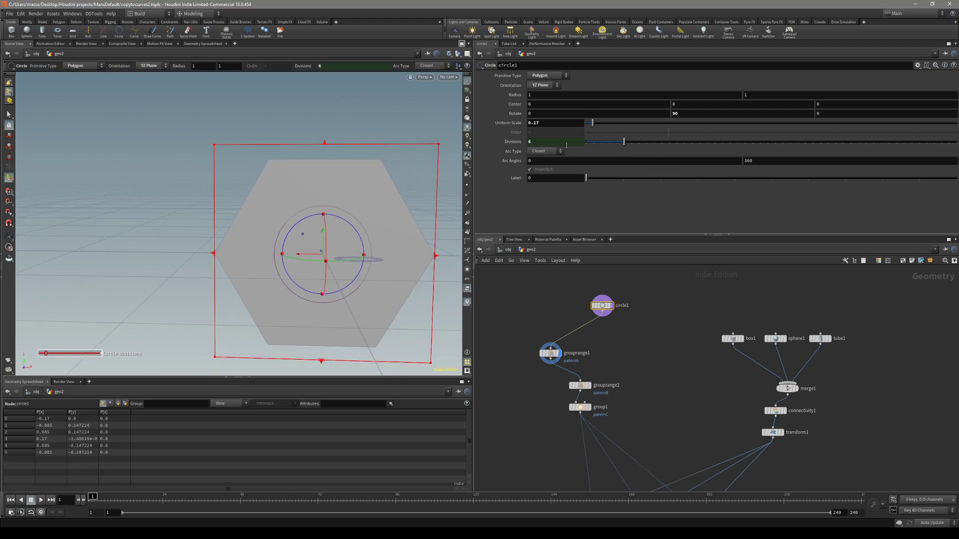
# Extend circle1's divisions expression to ch("../grouprange1/selecttotal1") * ch("")
pyautogui.click(567, 144)
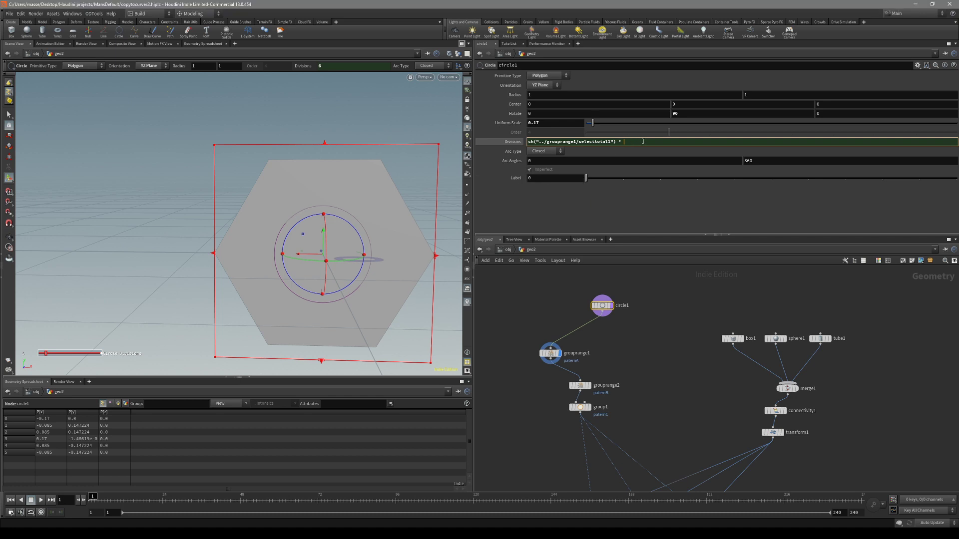
pyautogui.write('ch()')
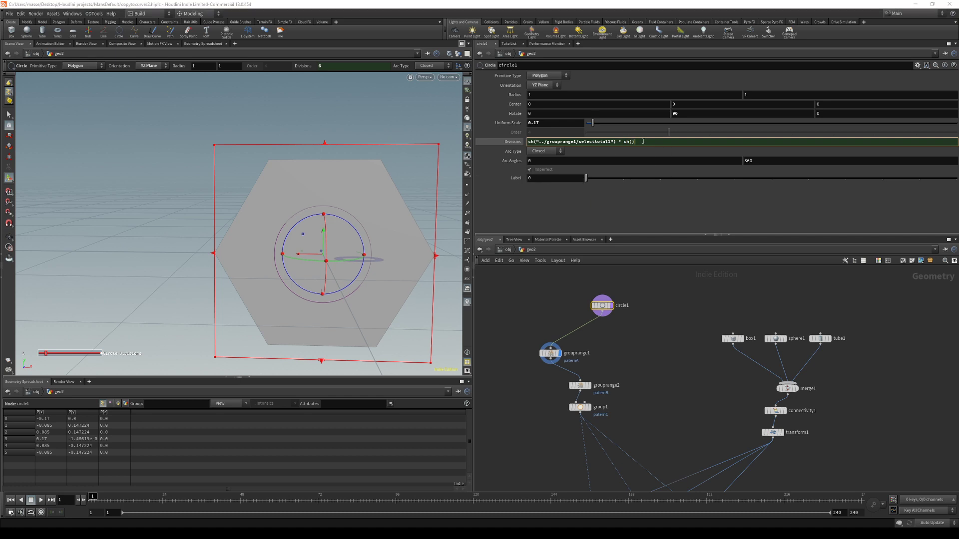
pyautogui.write('../')
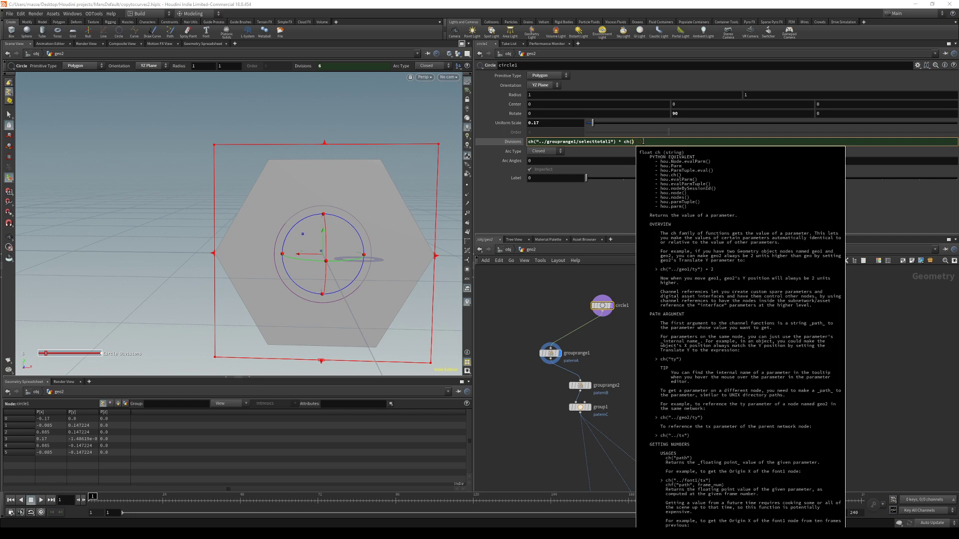
pyautogui.write('"')
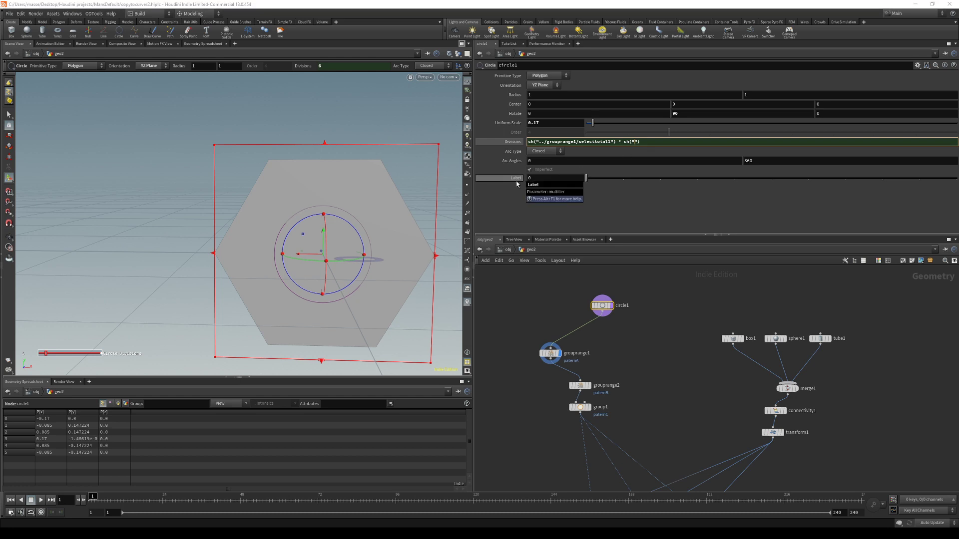
# Pick up the multilier parameter's name from circle1's parameter interface and accept the dialog
pyautogui.click(917, 65)
pyautogui.click(879, 71)
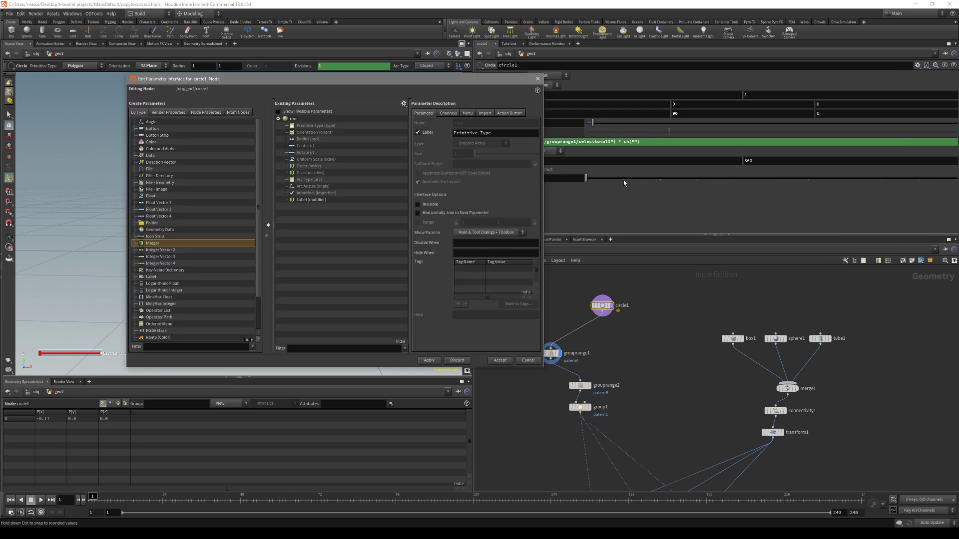
pyautogui.click(332, 198)
pyautogui.doubleClick(472, 124)
pyautogui.click(500, 360)
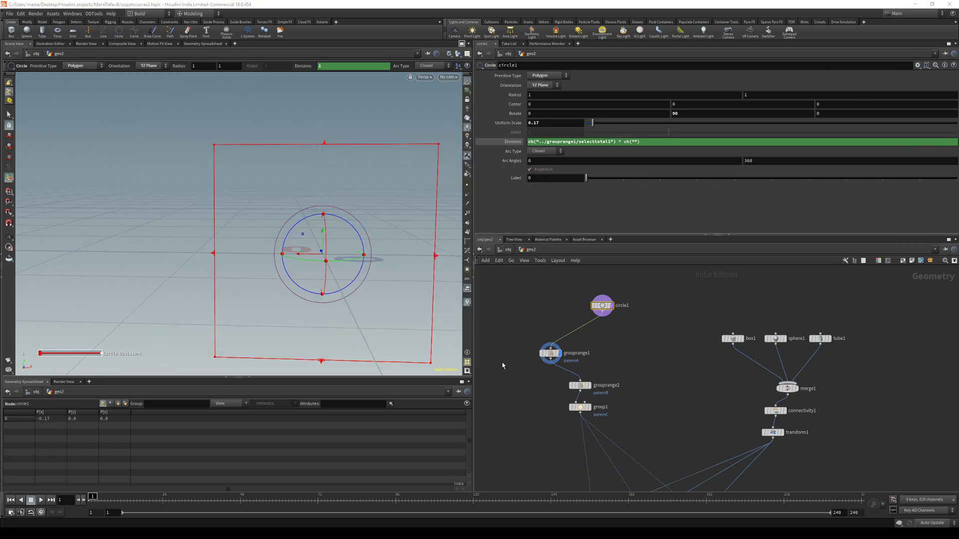
# Complete circle1's divisions expression with ch("multilier") and set the multiplier parameter, shown as Label, to 3
pyautogui.moveTo(611, 178); pyautogui.dragTo(697, 178)
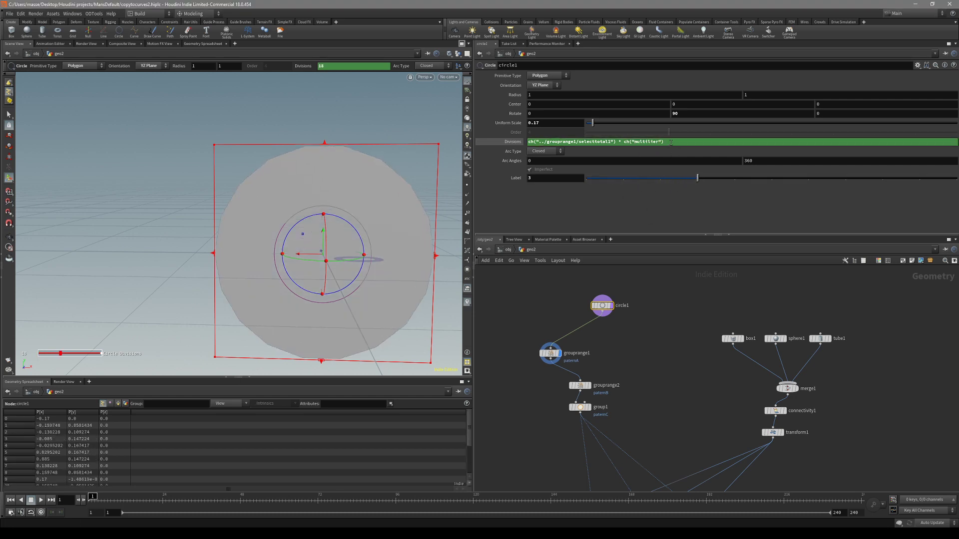
pyautogui.keyDown('alt'); pyautogui.moveTo(376, 212); pyautogui.dragTo(489, 229); pyautogui.keyUp('alt')
pyautogui.click(579, 386)
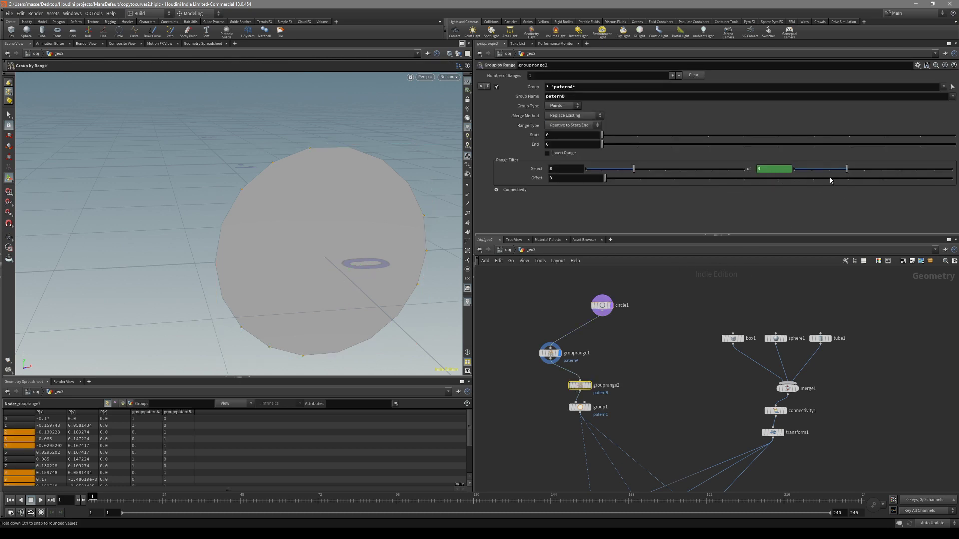
pyautogui.click(550, 353)
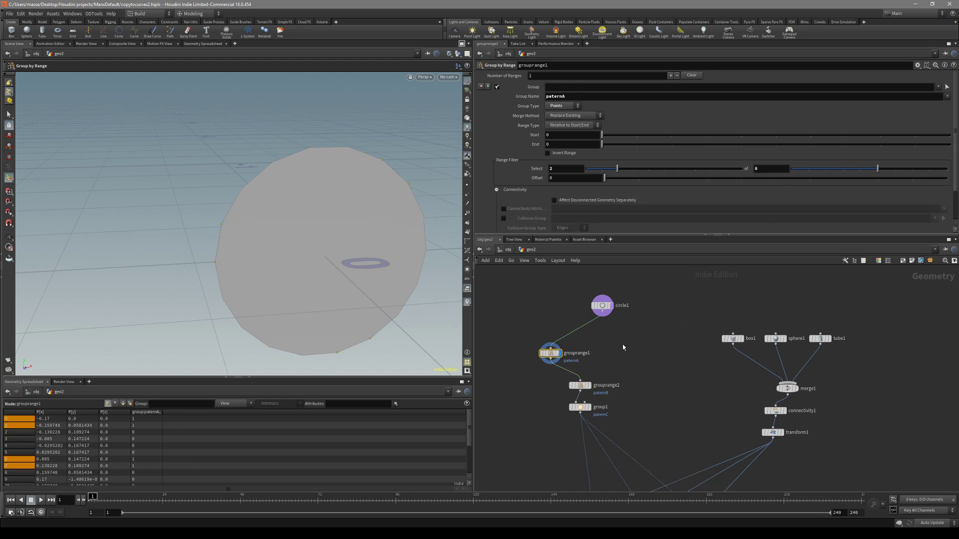
# Set circle1's Label multiplier to 4
pyautogui.click(601, 304)
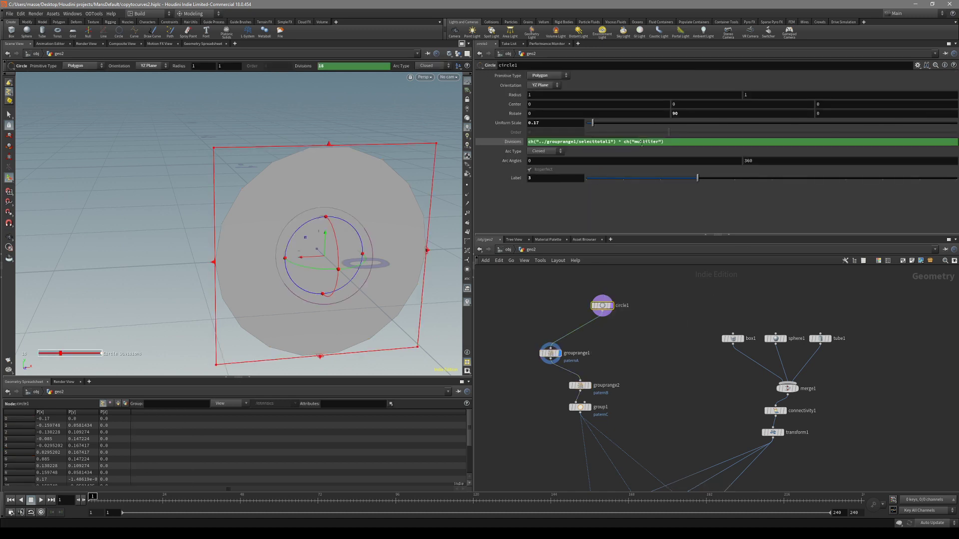
pyautogui.moveTo(697, 180); pyautogui.dragTo(734, 182)
pyautogui.keyDown('alt'); pyautogui.moveTo(260, 234); pyautogui.dragTo(222, 243); pyautogui.keyUp('alt')
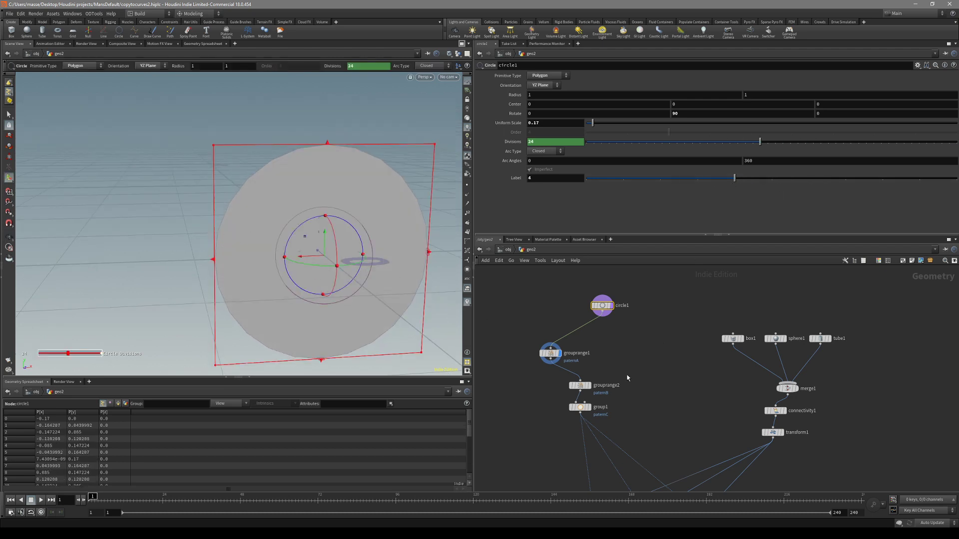
# Display merge2 and view the ring of copied boxes, spheres and tubes from the front
pyautogui.scroll(-3, 641, 289)
pyautogui.scroll(4, 649, 382)
pyautogui.click(594, 380)
pyautogui.keyDown('alt'); pyautogui.moveTo(299, 240); pyautogui.dragTo(238, 245); pyautogui.keyUp('alt')
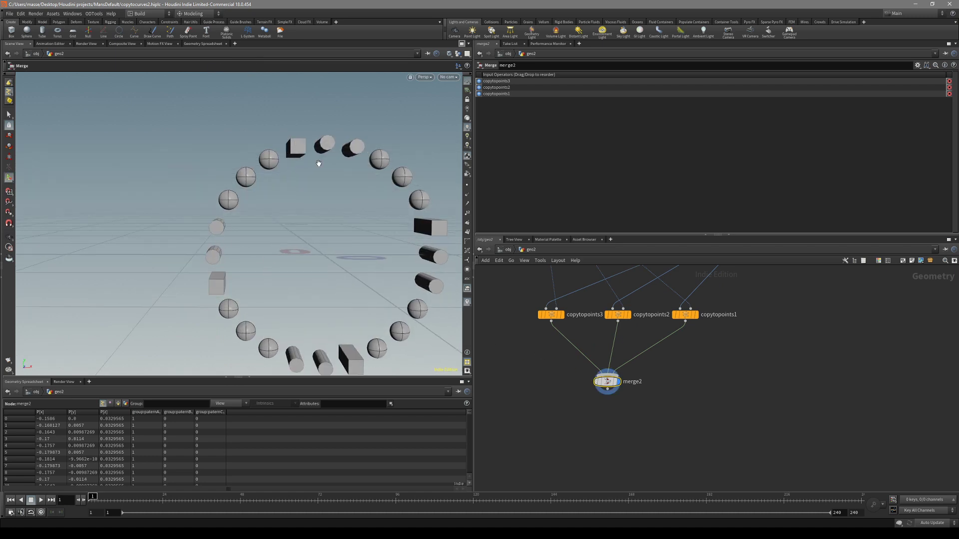
pyautogui.keyDown('alt'); pyautogui.moveTo(308, 161); pyautogui.dragTo(332, 184); pyautogui.keyUp('alt')
# Test circle1's Label multiplier against the displayed copies and leave it at 4
pyautogui.moveTo(567, 285); pyautogui.dragTo(574, 438, button='middle')
pyautogui.click(574, 271)
pyautogui.moveTo(689, 178); pyautogui.dragTo(734, 178)
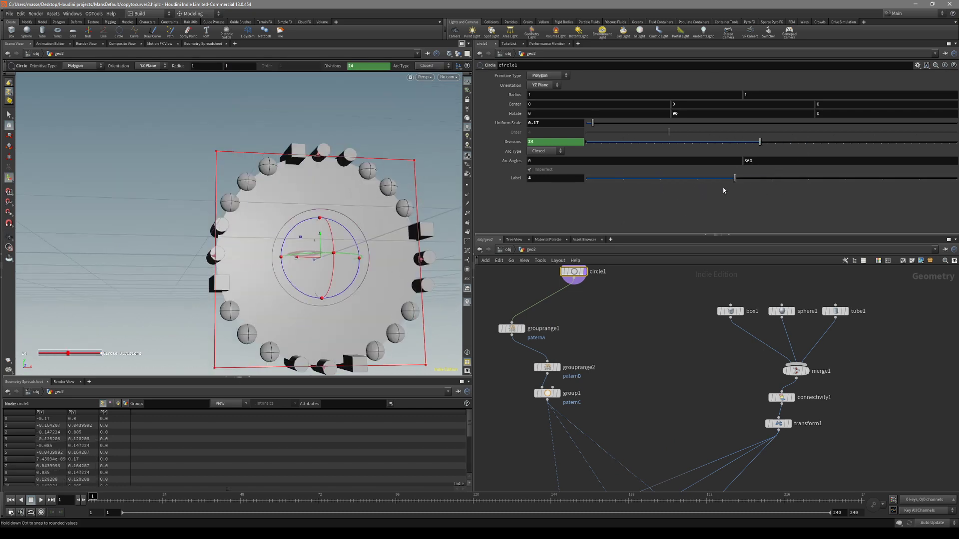
pyautogui.press('Escape')
pyautogui.moveTo(300, 270)
pyautogui.mouseDown()
pyautogui.moveTo(240, 253)
pyautogui.moveTo(314, 278)
pyautogui.mouseUp()
pyautogui.press('Return')
# Move circle1 farther up from the group nodes and bring grouprange1 nearly in line above grouprange2
pyautogui.scroll(-5, 656, 365)
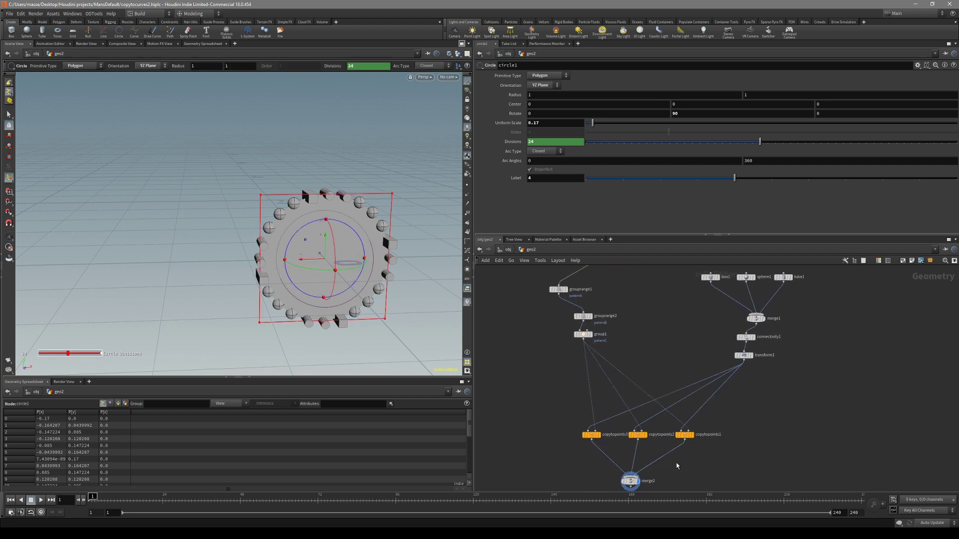
pyautogui.scroll(2, 669, 405)
pyautogui.moveTo(652, 452); pyautogui.dragTo(549, 428)
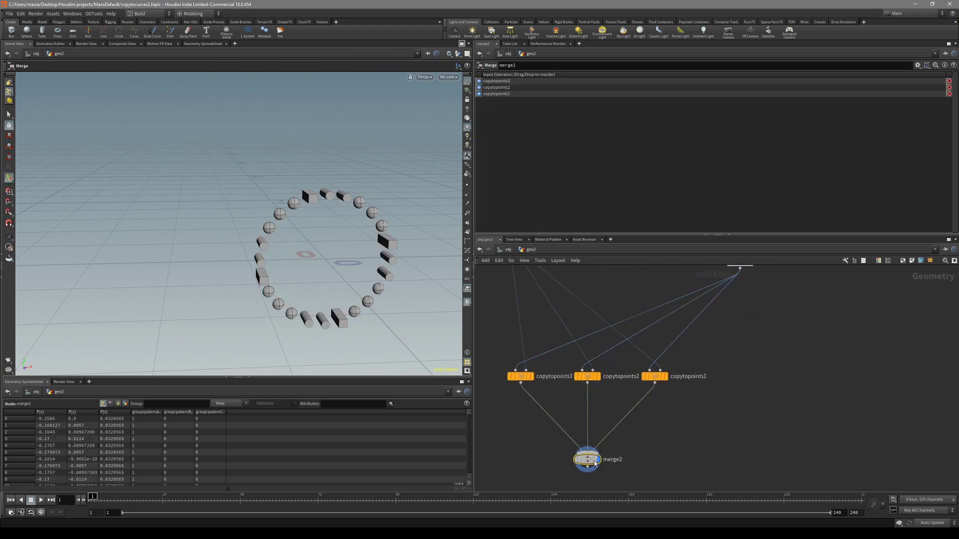
pyautogui.scroll(-2, 624, 450)
pyautogui.moveTo(591, 278); pyautogui.dragTo(634, 371, button='middle')
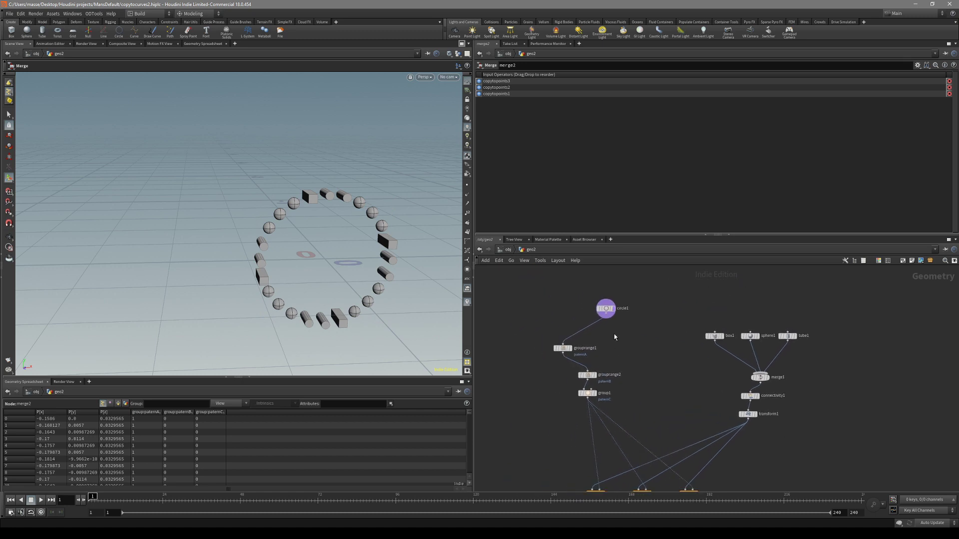
pyautogui.click(525, 294)
pyautogui.moveTo(597, 304); pyautogui.dragTo(614, 304, button='middle')
pyautogui.moveTo(582, 352); pyautogui.dragTo(601, 355)
pyautogui.moveTo(616, 302); pyautogui.dragTo(633, 310, button='middle')
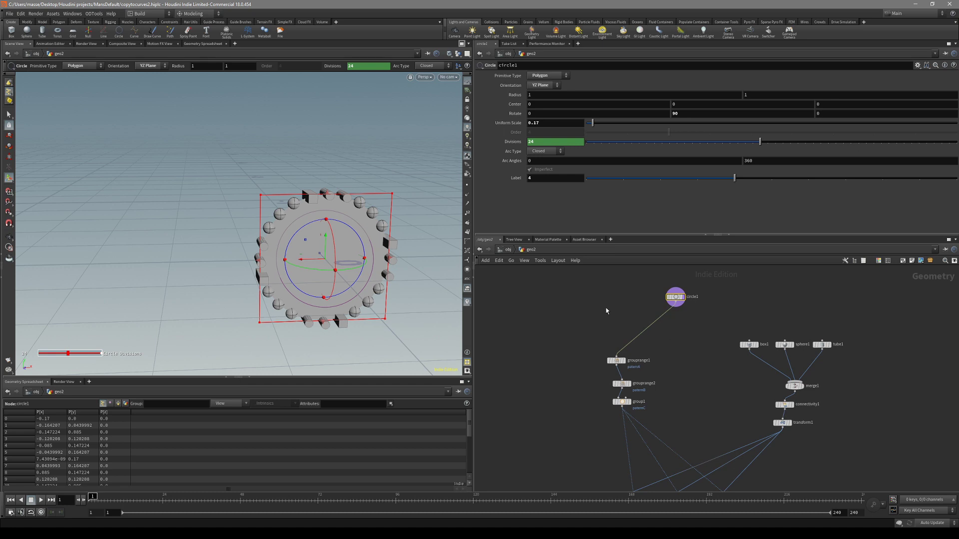
pyautogui.press('Tab')
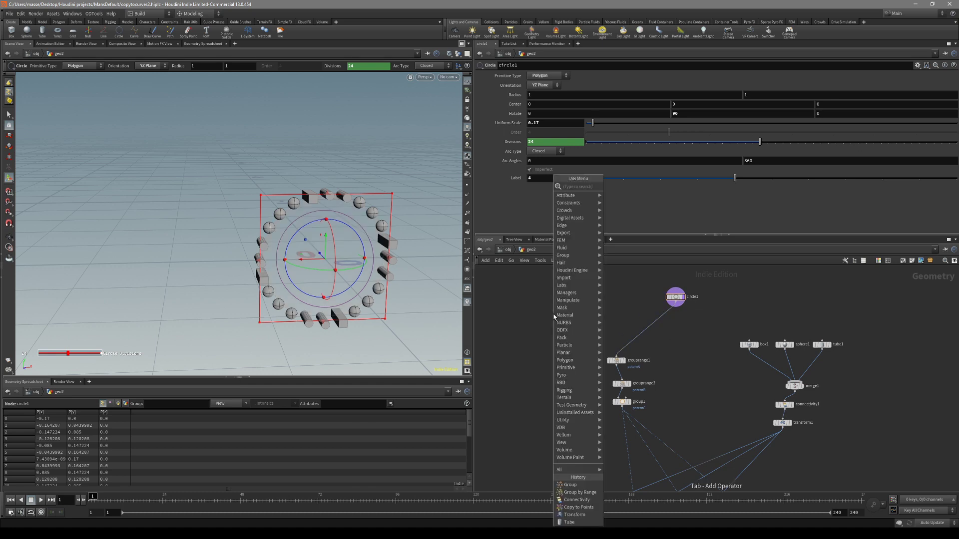
pyautogui.moveTo(366, 263); pyautogui.dragTo(394, 250, button='middle')
pyautogui.scroll(3, 825, 439)
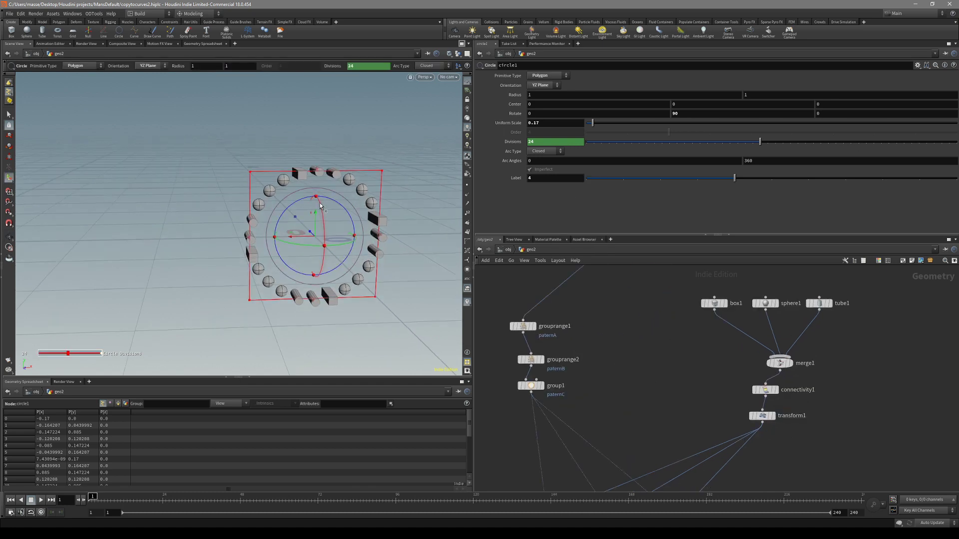
pyautogui.moveTo(320, 206); pyautogui.dragTo(274, 160)
pyautogui.press('Return')
pyautogui.scroll(3, 883, 421)
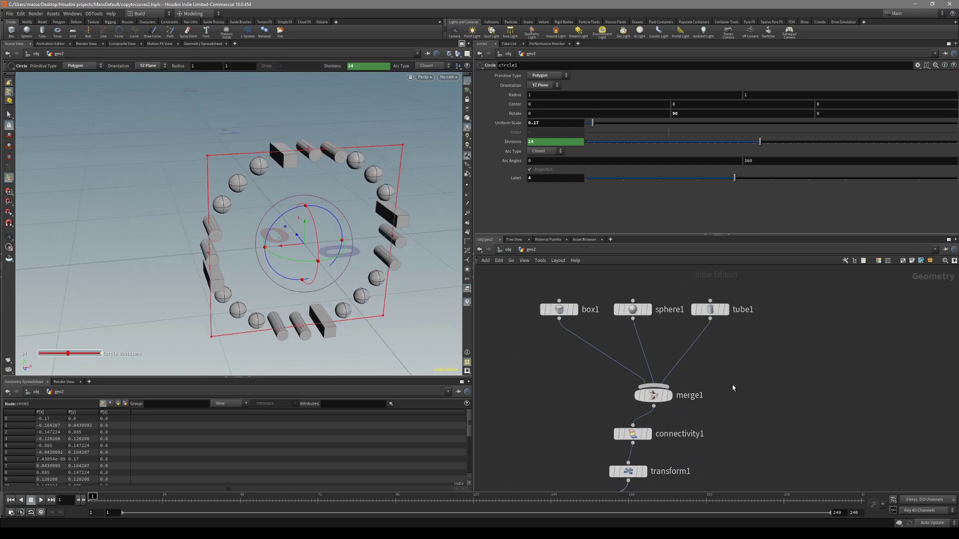
# Try rotating the source shapes with transform1's handle and undo the handle changes
pyautogui.click(632, 403)
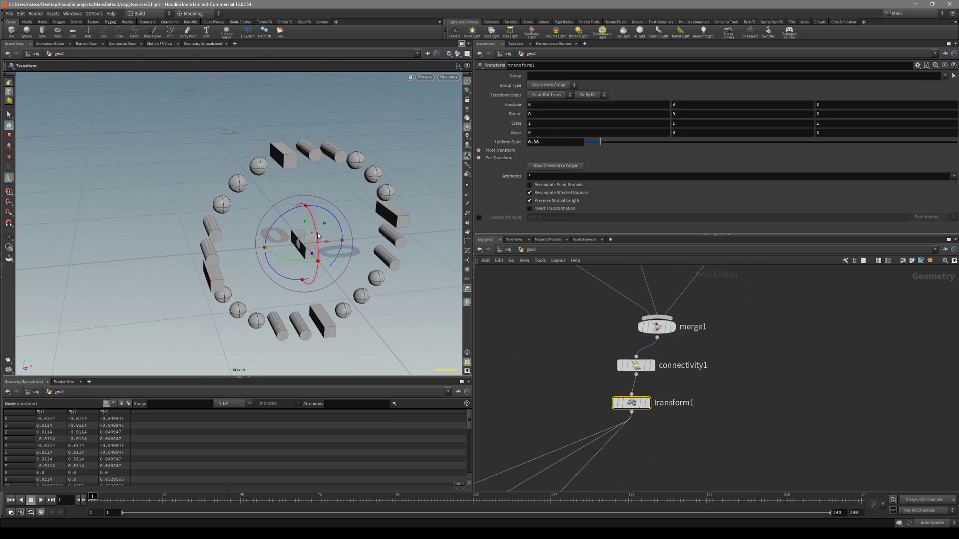
pyautogui.hotkey('ctrl', 'z')
pyautogui.moveTo(324, 254)
pyautogui.mouseDown()
pyautogui.moveTo(332, 222)
pyautogui.moveTo(309, 208)
pyautogui.moveTo(320, 264)
pyautogui.moveTo(331, 255)
pyautogui.moveTo(309, 257)
pyautogui.mouseUp()
pyautogui.hotkey('ctrl', 'z')
pyautogui.hotkey('ctrl', 'z')
pyautogui.hotkey('ctrl', 'z')
pyautogui.scroll(-3, 574, 349)
pyautogui.moveTo(654, 320)
pyautogui.mouseDown(button='middle')
pyautogui.moveTo(660, 294)
pyautogui.moveTo(643, 278)
pyautogui.moveTo(648, 324)
pyautogui.mouseUp(button='middle')
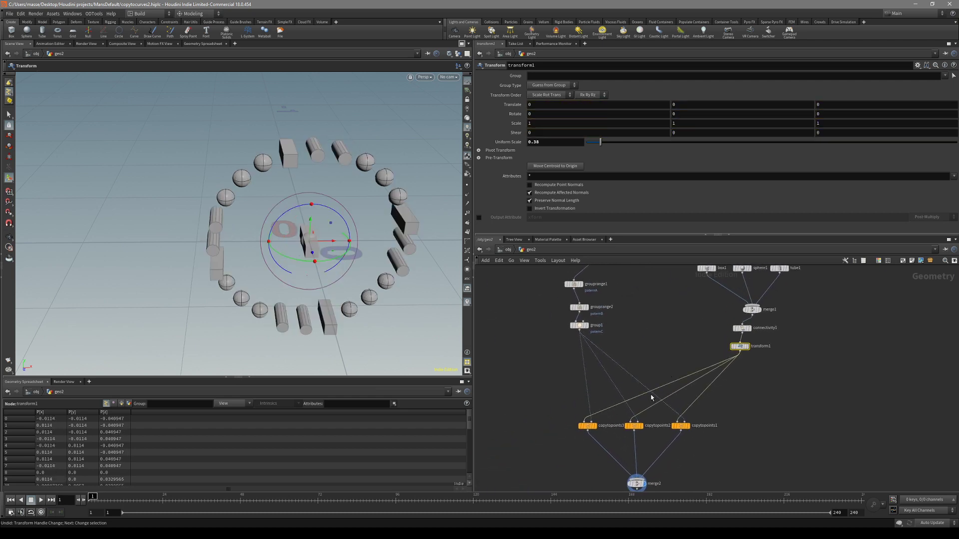
# Lower group1 beneath grouprange2 and select circle1, repositioning it above the group node column
pyautogui.scroll(3, 622, 357)
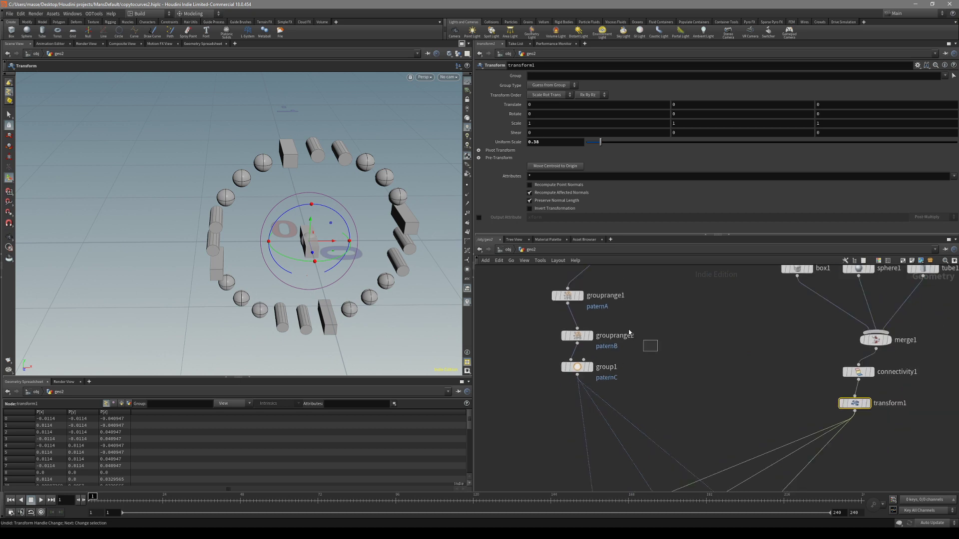
pyautogui.moveTo(654, 350); pyautogui.dragTo(552, 287)
pyautogui.scroll(-2, 643, 310)
pyautogui.moveTo(645, 246); pyautogui.dragTo(653, 325, button='middle')
pyautogui.click(660, 302)
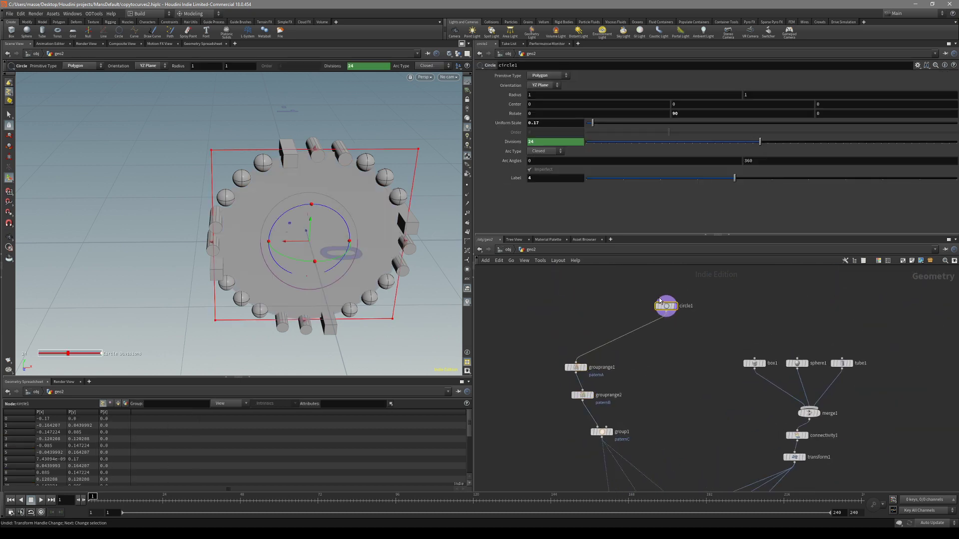
pyautogui.press('Tab')
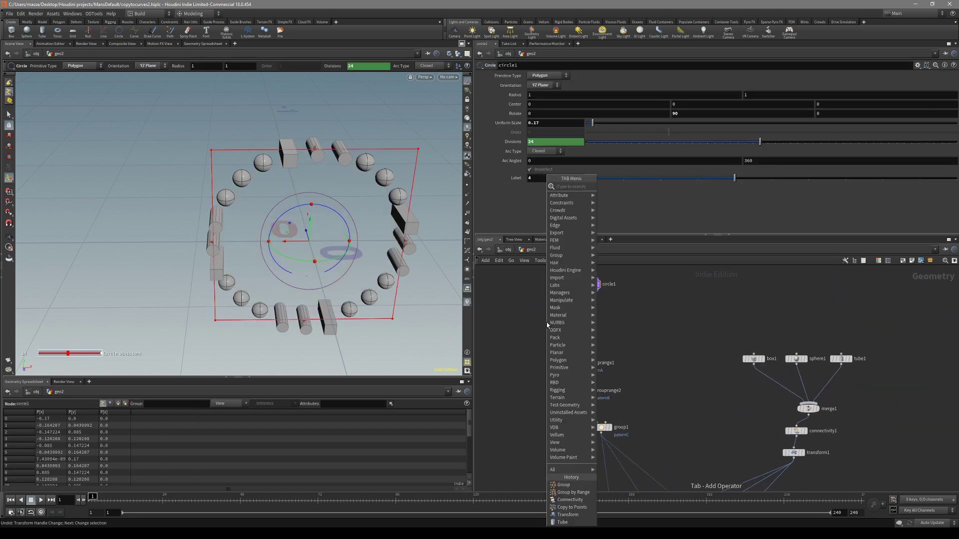
pyautogui.write('sort')
pyautogui.press('Escape')
# Add a PolyFrame node between circle1 and grouprange1 and display it
pyautogui.press('Tab')
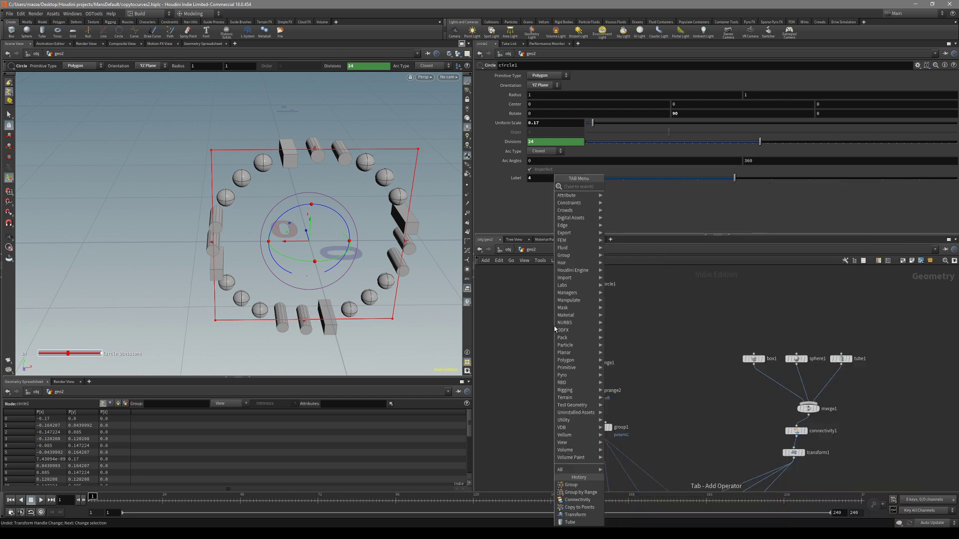
pyautogui.write('polyfra')
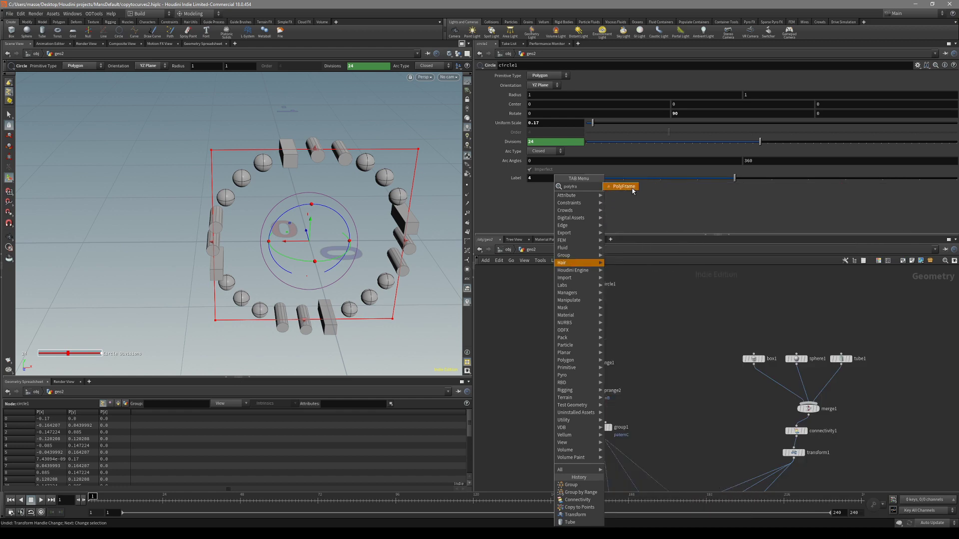
pyautogui.press('Return')
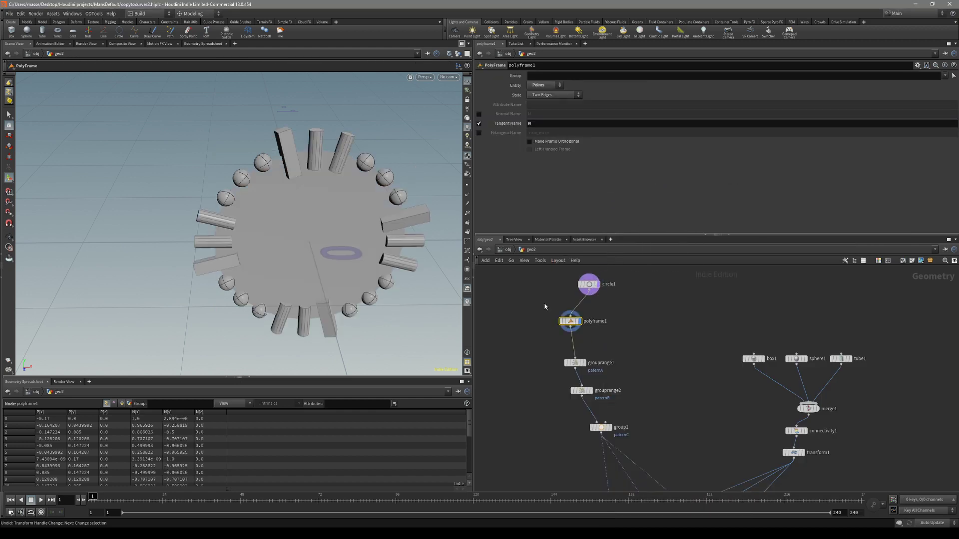
pyautogui.press('r')
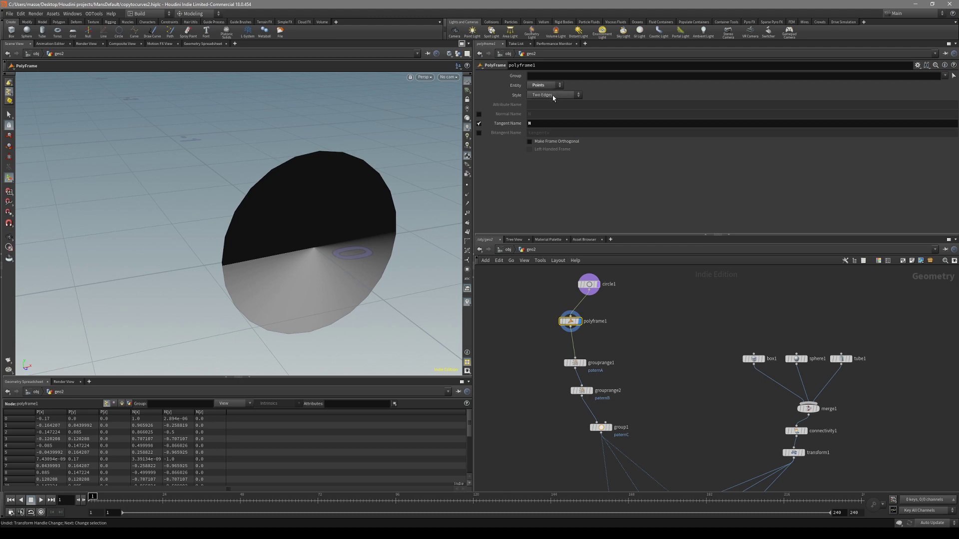
# Review polyframe1's style choices and its preset and factory default commands
pyautogui.click(553, 96)
pyautogui.click(566, 96)
pyautogui.click(917, 65)
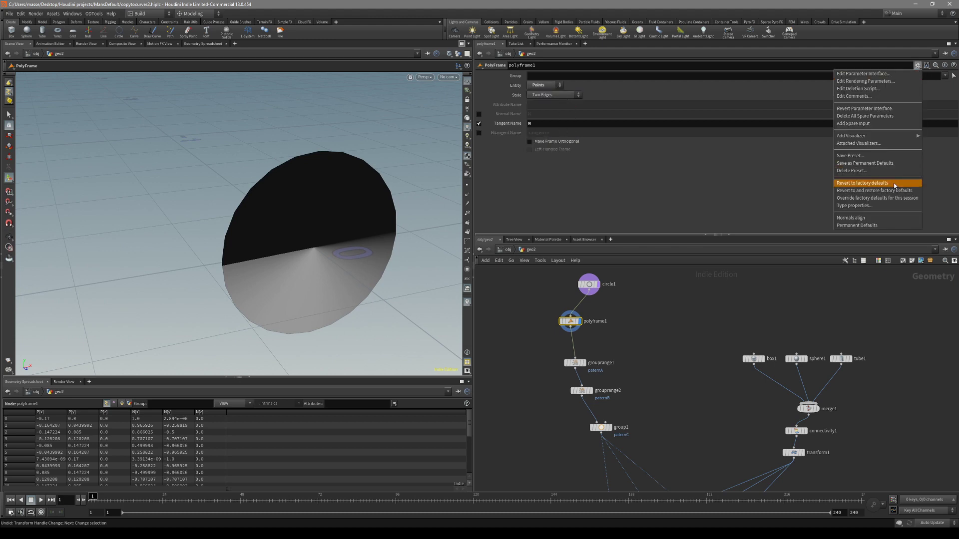
pyautogui.click(719, 191)
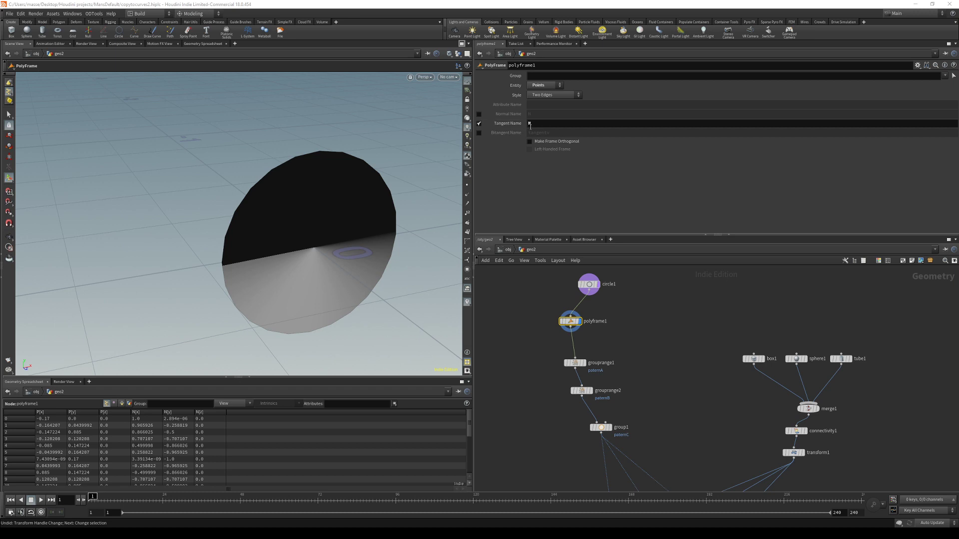
# Display merge2 and examine how the copied shapes are oriented around the circle
pyautogui.keyDown('alt'); pyautogui.moveTo(287, 194); pyautogui.dragTo(319, 235); pyautogui.keyUp('alt')
pyautogui.scroll(-2, 649, 300)
pyautogui.moveTo(649, 310); pyautogui.dragTo(666, 274, button='middle')
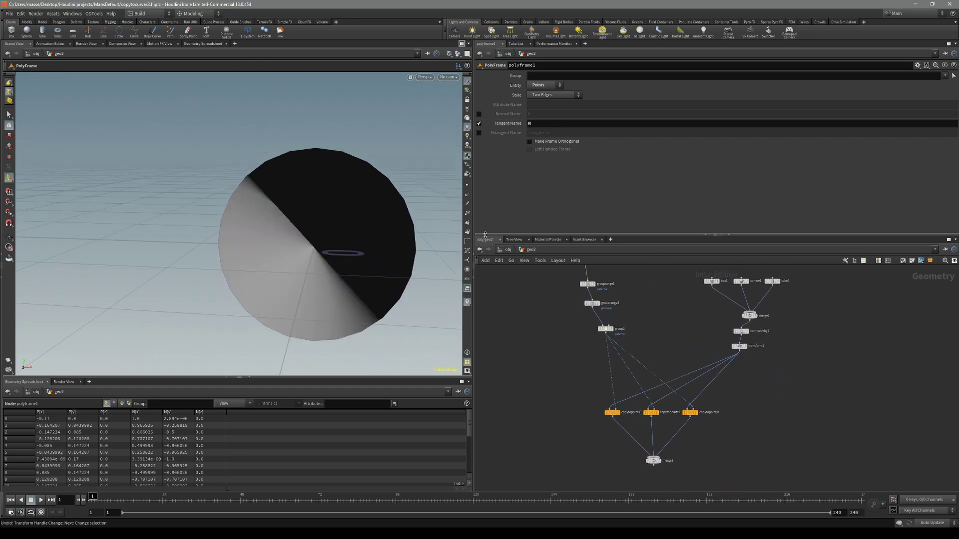
pyautogui.moveTo(638, 460); pyautogui.dragTo(639, 460)
pyautogui.press('r')
pyautogui.moveTo(320, 225); pyautogui.dragTo(380, 222)
pyautogui.press('s')
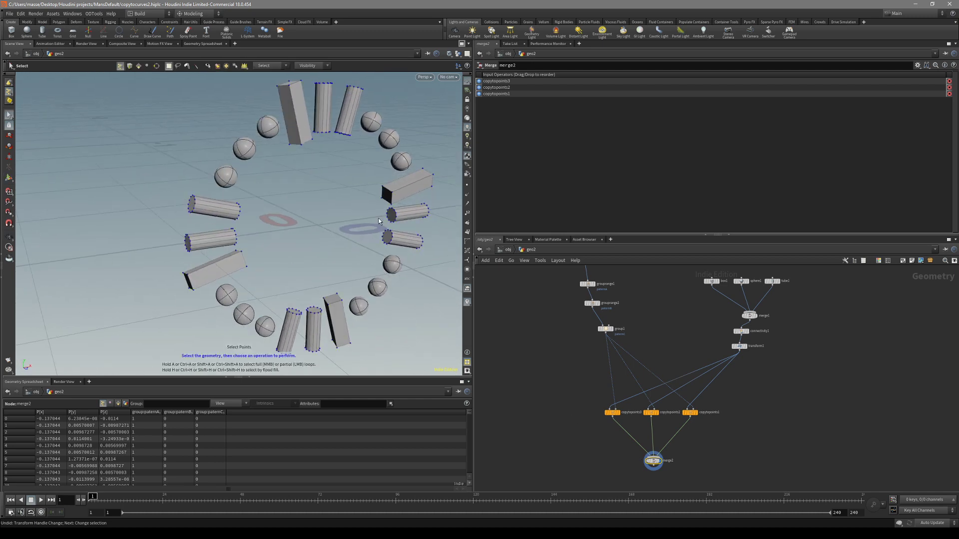
# Try rotating the source shapes about X with transform1's handle and undo the rotation
pyautogui.scroll(5, 759, 345)
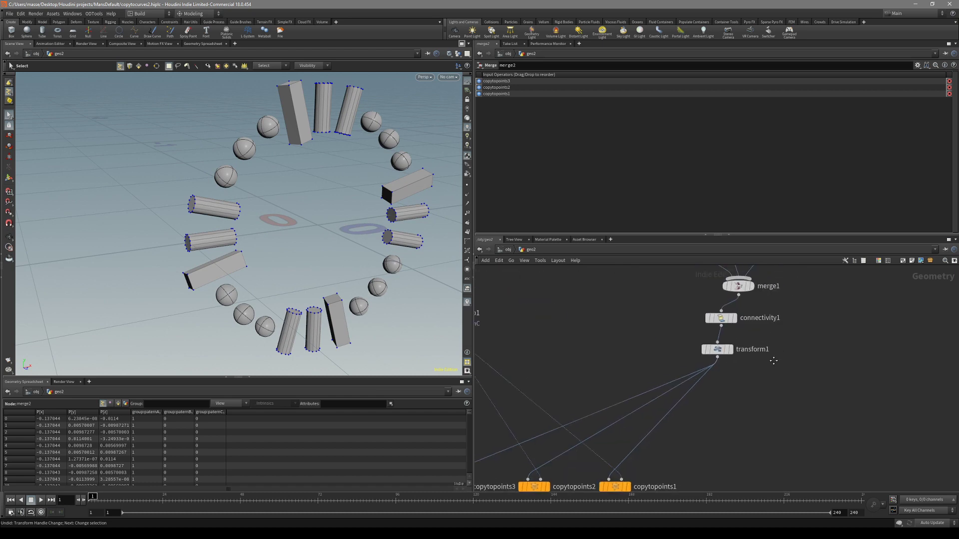
pyautogui.click(715, 352)
pyautogui.press('Return')
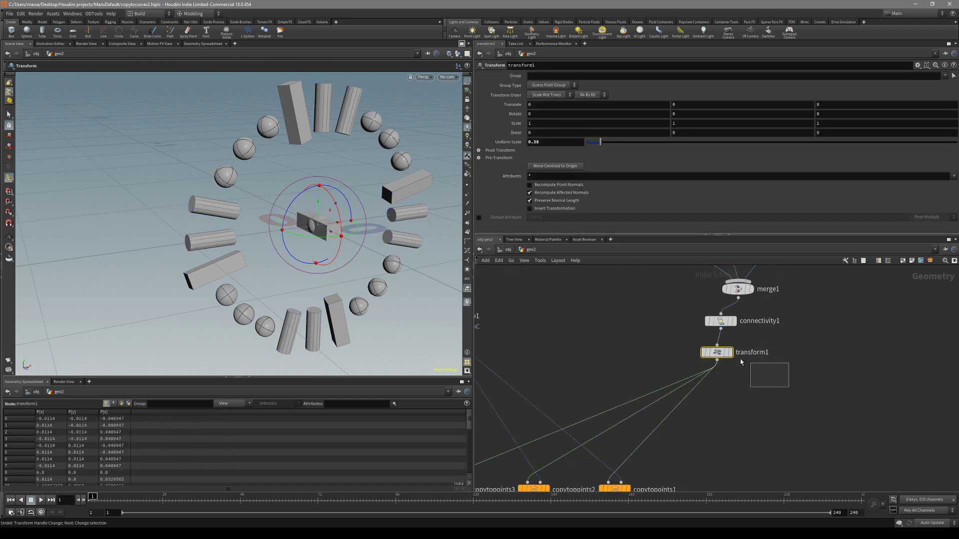
pyautogui.moveTo(344, 225); pyautogui.dragTo(349, 271)
pyautogui.press('Escape')
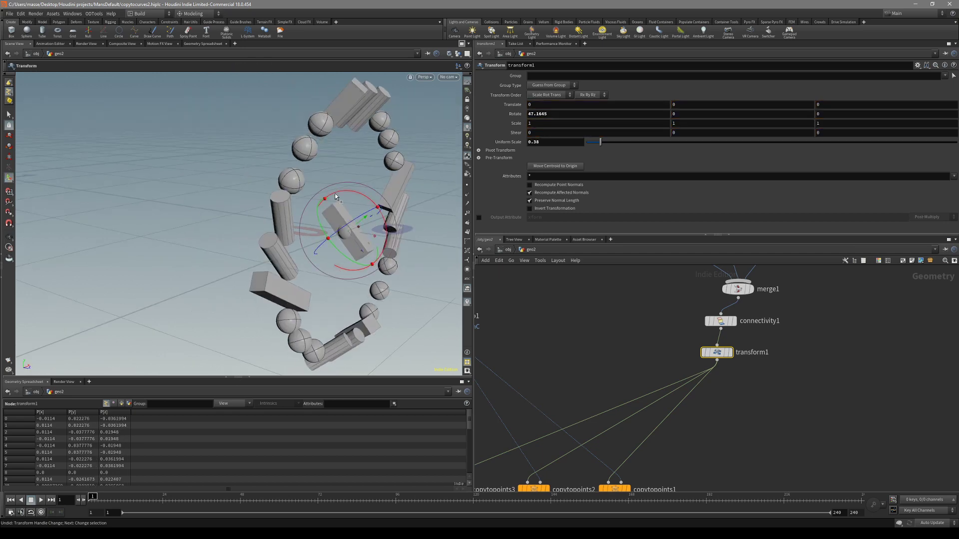
pyautogui.moveTo(335, 196); pyautogui.dragTo(305, 260)
pyautogui.hotkey('ctrl', 'z')
pyautogui.hotkey('ctrl', 'z')
pyautogui.hotkey('ctrl', 'y')
pyautogui.hotkey('ctrl', 'z')
pyautogui.keyDown('alt'); pyautogui.moveTo(305, 259); pyautogui.dragTo(379, 199); pyautogui.keyUp('alt')
pyautogui.hotkey('ctrl', 'z')
pyautogui.hotkey('ctrl', 'z')
# Select circle1 and reorient it so the ring of copied shapes lies flat on the ground plane
pyautogui.scroll(-5, 603, 342)
pyautogui.click(590, 312)
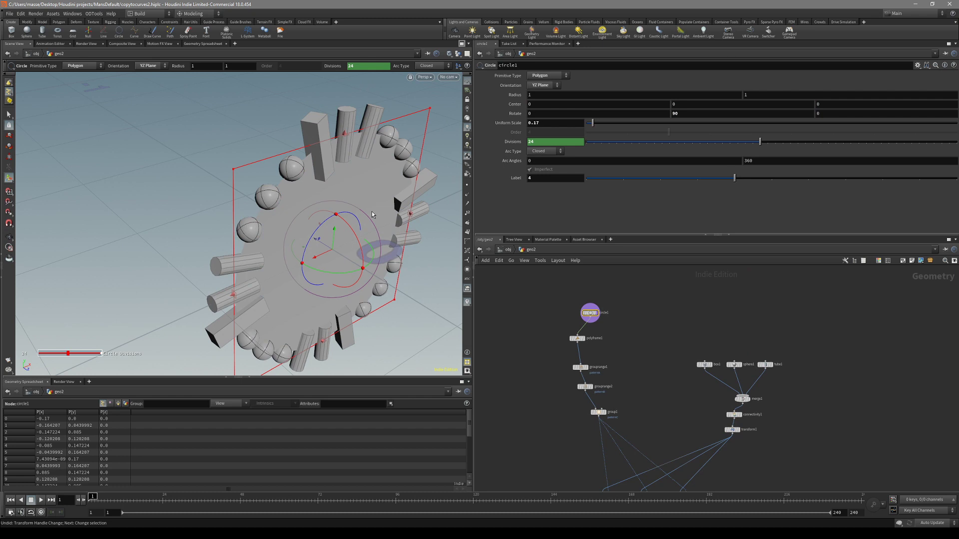
pyautogui.moveTo(352, 231); pyautogui.dragTo(327, 258)
pyautogui.press('Escape')
pyautogui.press('Return')
pyautogui.keyDown('alt'); pyautogui.moveTo(385, 249); pyautogui.dragTo(300, 210); pyautogui.keyUp('alt')
# Tilt the source shapes in transform1 so the copies sit at an angle to the ring
pyautogui.scroll(3, 699, 379)
pyautogui.click(697, 381)
pyautogui.press('Return')
pyautogui.press('Escape')
pyautogui.press('Return')
pyautogui.press('Escape')
# Display polyframe1 to examine the circle's orientation and undo the last handle change
pyautogui.moveTo(565, 313); pyautogui.dragTo(630, 408, button='middle')
pyautogui.click(558, 302)
pyautogui.moveTo(335, 202); pyautogui.dragTo(285, 212)
pyautogui.hotkey('ctrl', 'z')
pyautogui.press('Escape')
pyautogui.press('Return')
# Display merge2 and examine the flat ring of copied shapes from above
pyautogui.scroll(-3, 665, 392)
pyautogui.click(652, 450)
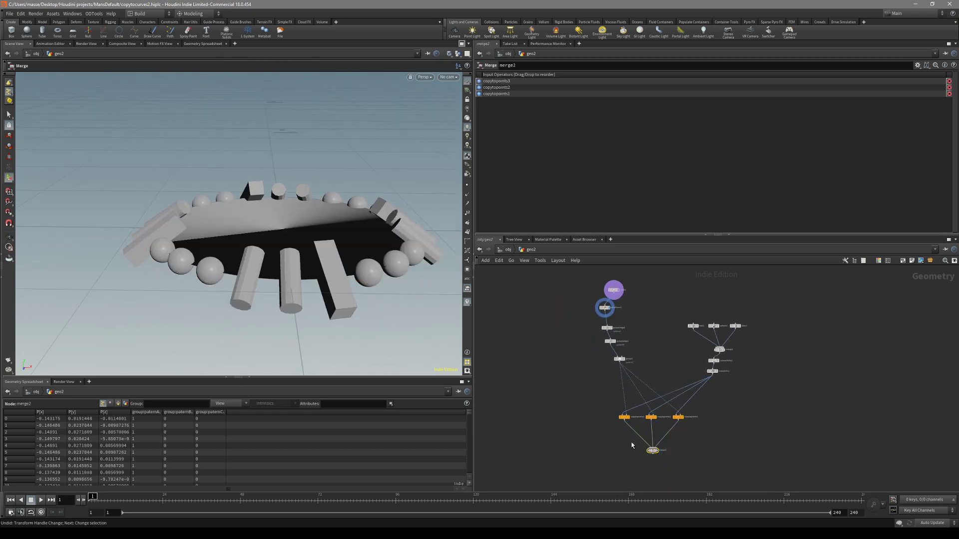
pyautogui.press('Escape')
pyautogui.moveTo(280, 225); pyautogui.dragTo(349, 268)
pyautogui.moveTo(310, 168); pyautogui.dragTo(317, 213)
pyautogui.scroll(-2, 567, 375)
pyautogui.scroll(4, 652, 391)
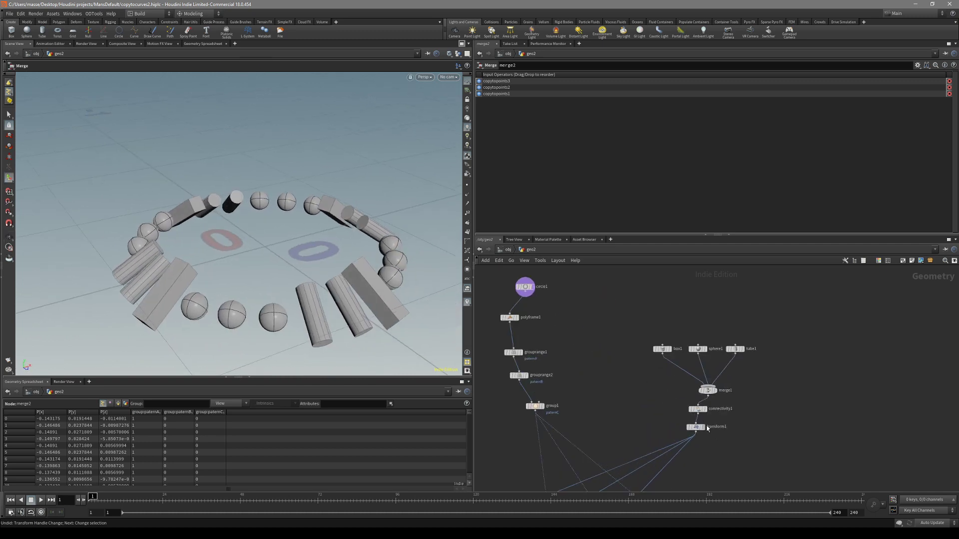
pyautogui.moveTo(640, 375); pyautogui.dragTo(739, 416, button='middle')
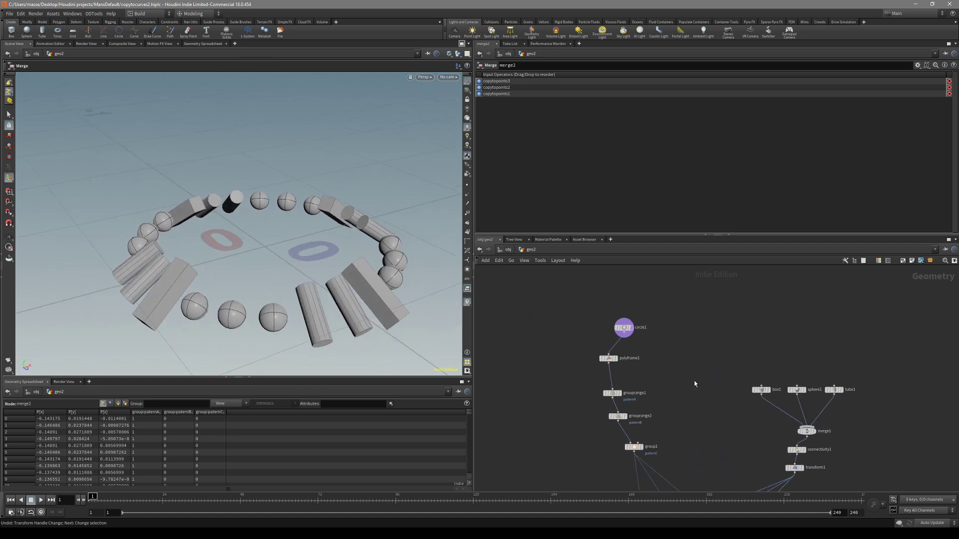
pyautogui.moveTo(698, 383)
pyautogui.mouseDown(button='middle')
pyautogui.moveTo(648, 343)
pyautogui.moveTo(697, 389)
pyautogui.mouseUp(button='middle')
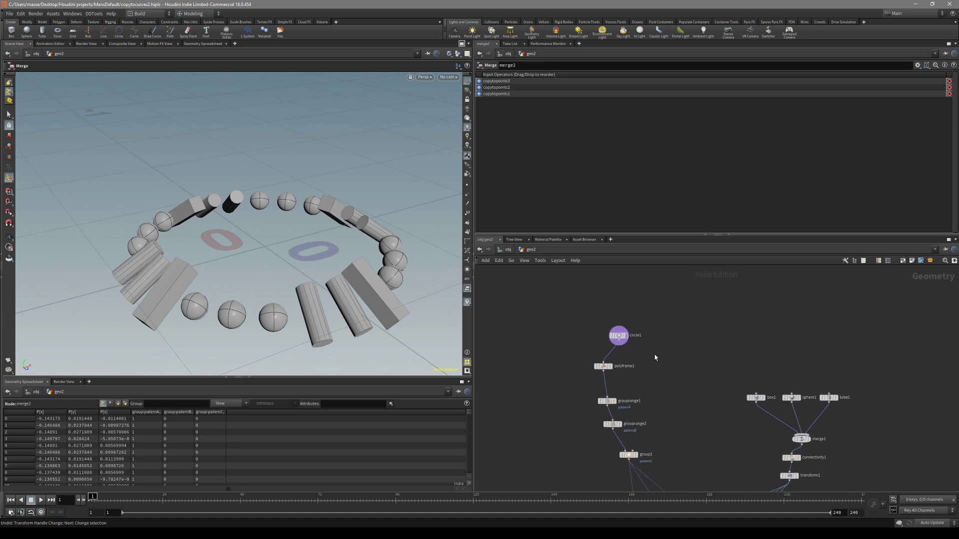
# Add a Curve node to the network beside circle1 and switch the viewport to the top view
pyautogui.moveTo(391, 271); pyautogui.dragTo(414, 302)
pyautogui.scroll(3, 659, 362)
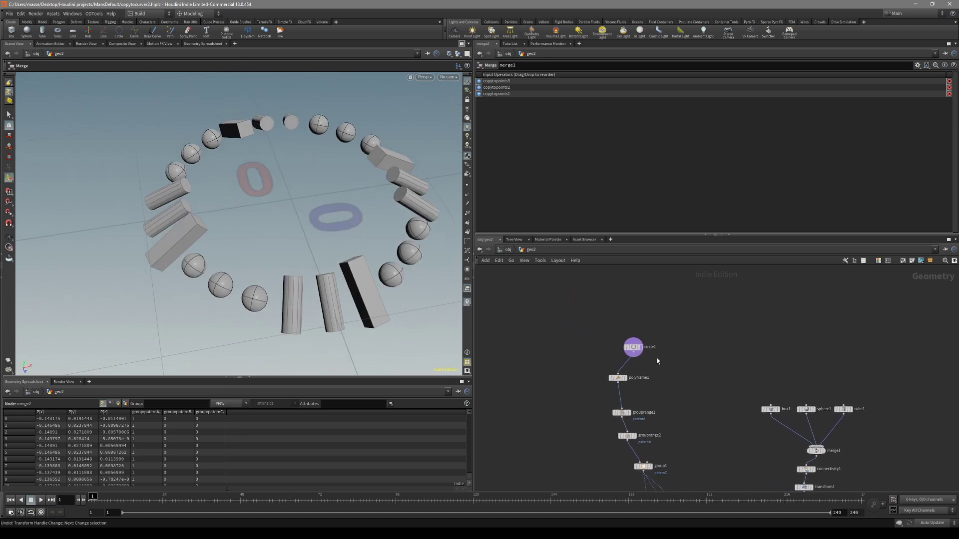
pyautogui.moveTo(494, 305); pyautogui.dragTo(621, 331, button='middle')
pyautogui.press('Tab')
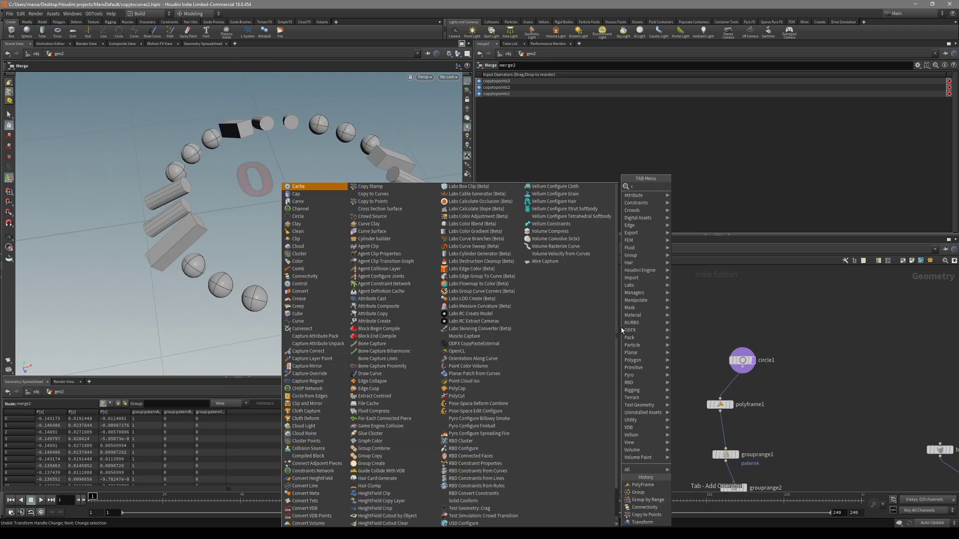
pyautogui.write('cur')
pyautogui.click(689, 186)
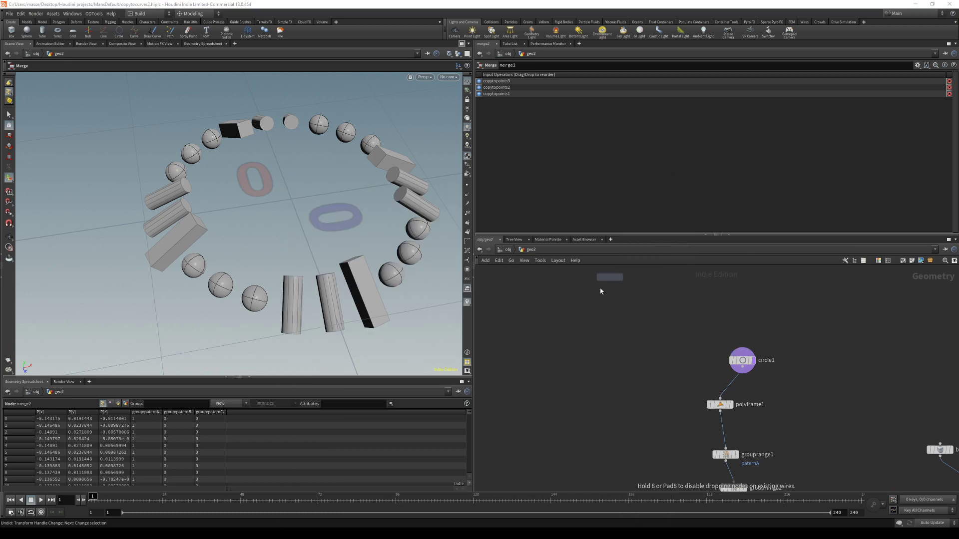
pyautogui.click(562, 331)
pyautogui.hotkey('space', '2')
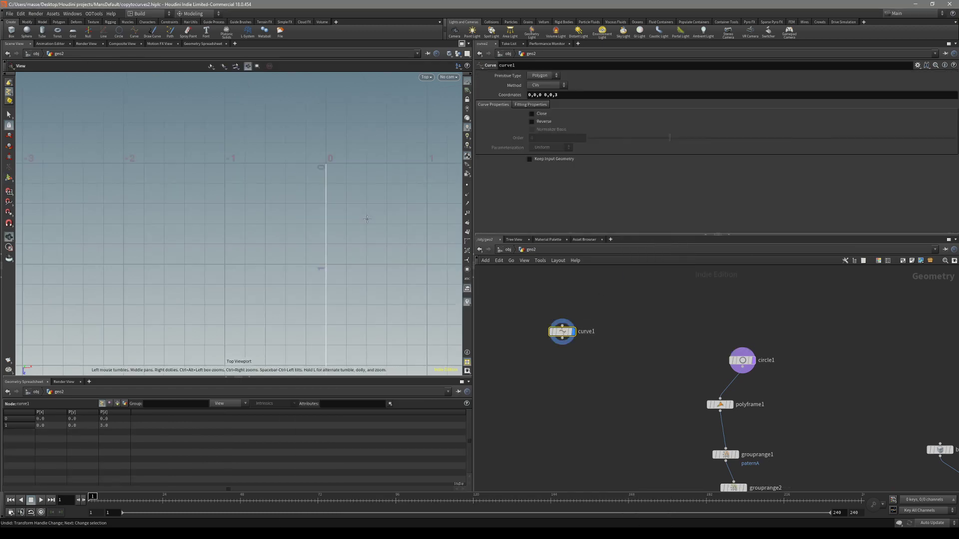
# Draw a wavy seven-point curve on the ground plane in the top view
pyautogui.click(355, 223)
pyautogui.moveTo(368, 235); pyautogui.dragTo(270, 239, button='middle')
pyautogui.click(312, 248)
pyautogui.click(346, 284)
pyautogui.click(376, 150)
pyautogui.press('Return')
# Add a Resample node below curve1 and change the curve's primitive type to NURBS
pyautogui.press('Tab')
pyautogui.press('Escape')
pyautogui.press('Tab')
pyautogui.write('resa')
pyautogui.press('Return')
pyautogui.click(560, 368)
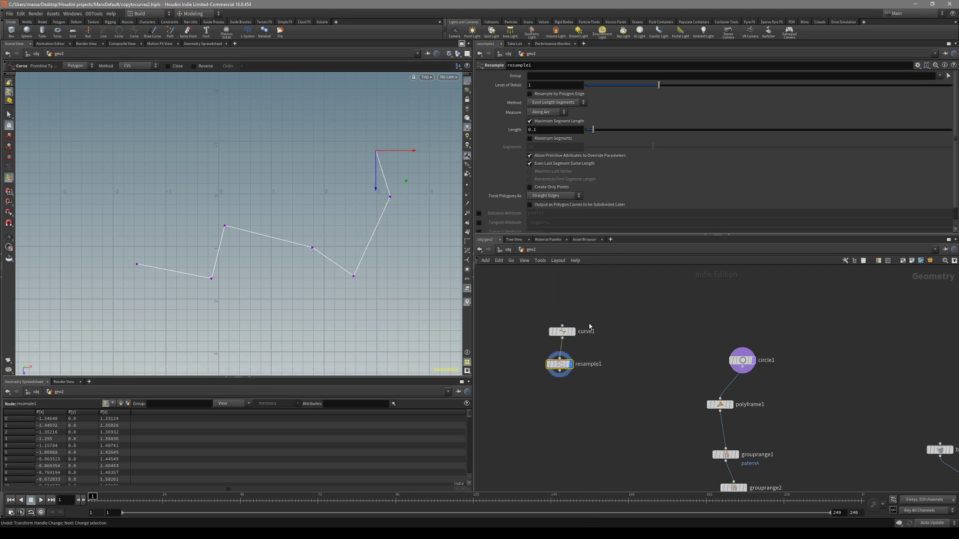
pyautogui.click(562, 331)
pyautogui.click(543, 91)
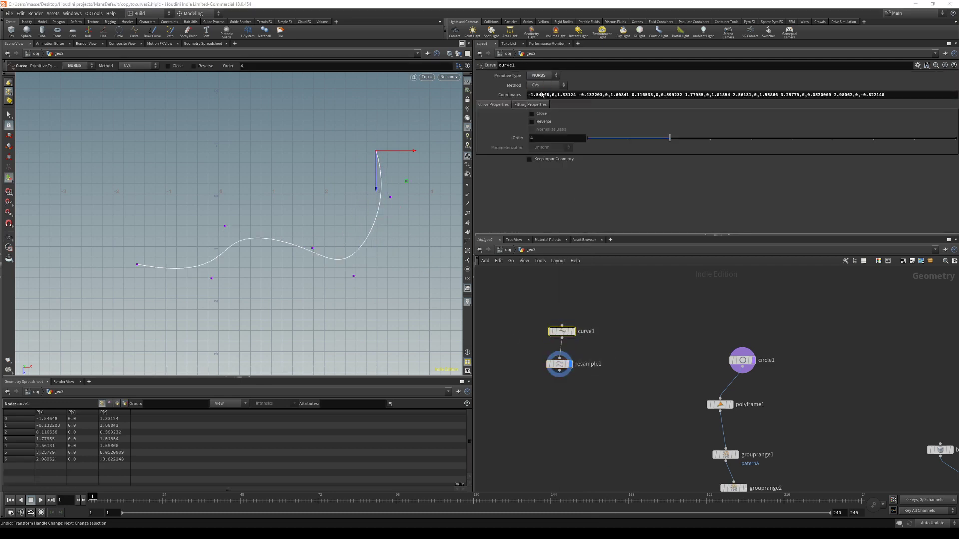
# Increase resample1's segment length to 0.225 so the curve has more widely spaced points
pyautogui.click(549, 365)
pyautogui.press('Escape')
pyautogui.scroll(5, 350, 264)
pyautogui.moveTo(593, 130); pyautogui.dragTo(639, 132)
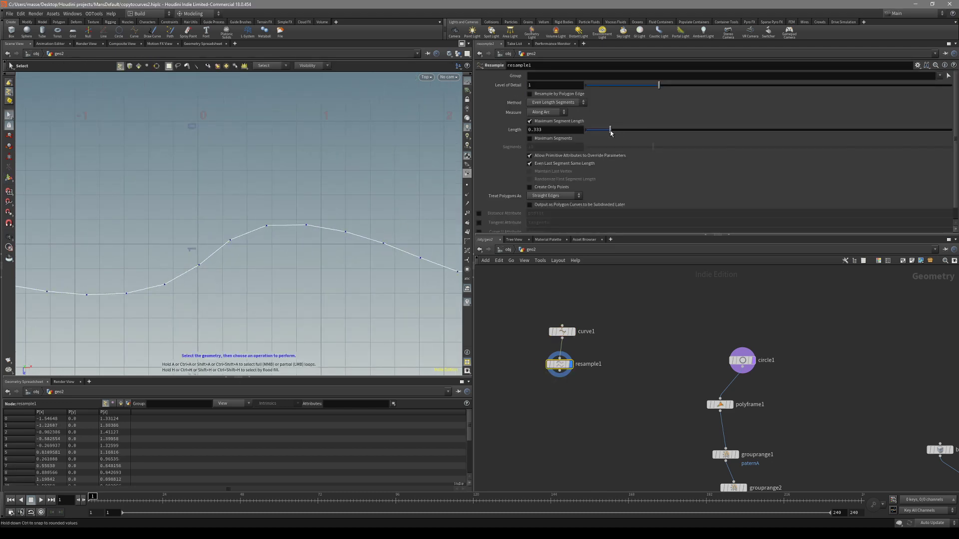
pyautogui.moveTo(324, 232); pyautogui.dragTo(349, 230, button='middle')
pyautogui.scroll(-2, 218, 274)
pyautogui.moveTo(201, 288); pyautogui.dragTo(193, 284, button='middle')
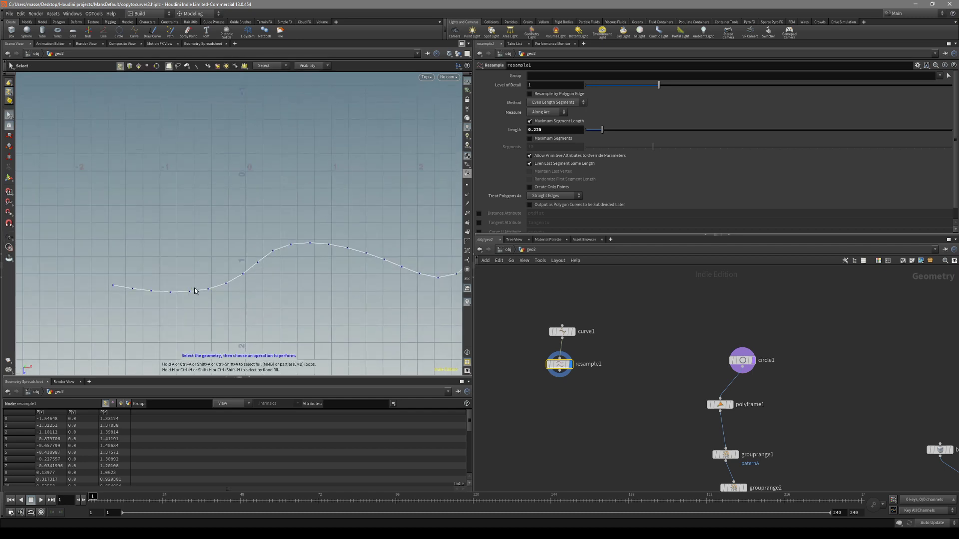
pyautogui.scroll(3, 200, 289)
pyautogui.press('space')
pyautogui.moveTo(347, 229); pyautogui.dragTo(305, 283, button='middle')
pyautogui.scroll(-3, 257, 285)
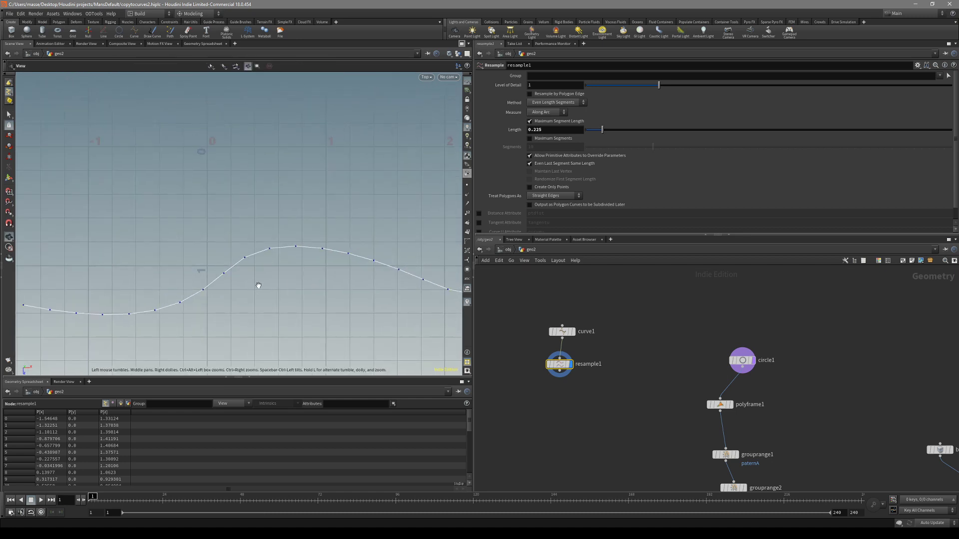
pyautogui.moveTo(385, 272); pyautogui.dragTo(407, 242, button='middle')
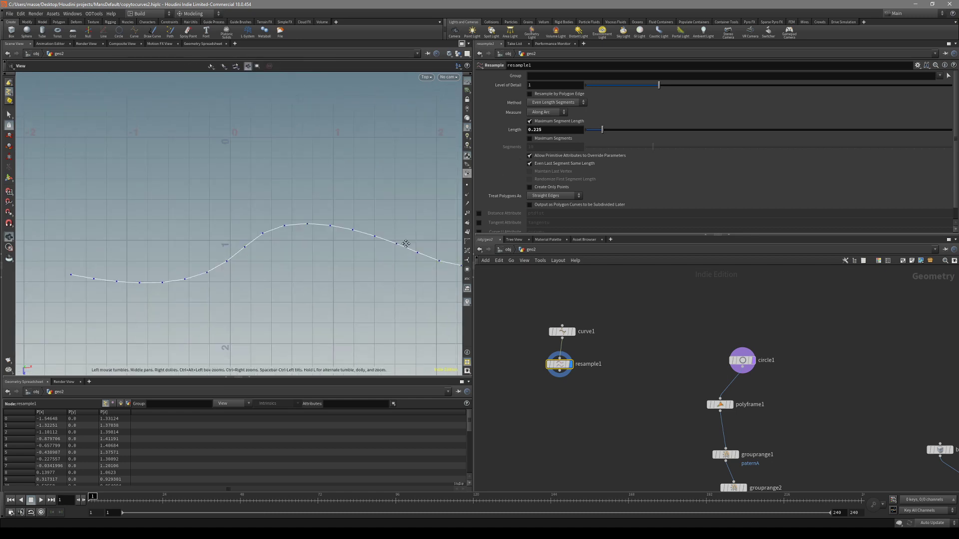
# Make resample1 create only points and connect it to polyframe1 in place of circle1
pyautogui.click(567, 188)
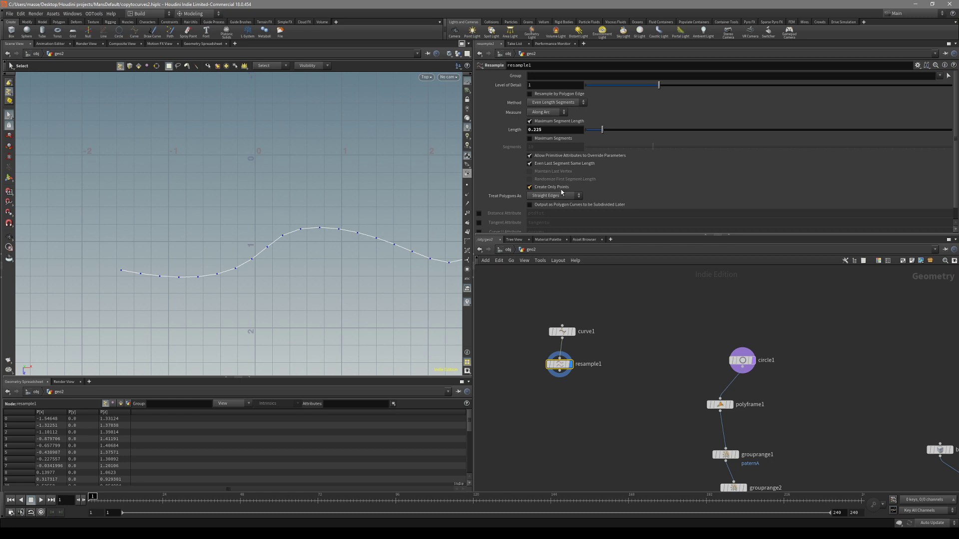
pyautogui.scroll(-2, 395, 274)
pyautogui.moveTo(371, 265); pyautogui.dragTo(274, 266, button='middle')
pyautogui.moveTo(644, 353); pyautogui.dragTo(564, 328, button='middle')
pyautogui.scroll(-2, 645, 323)
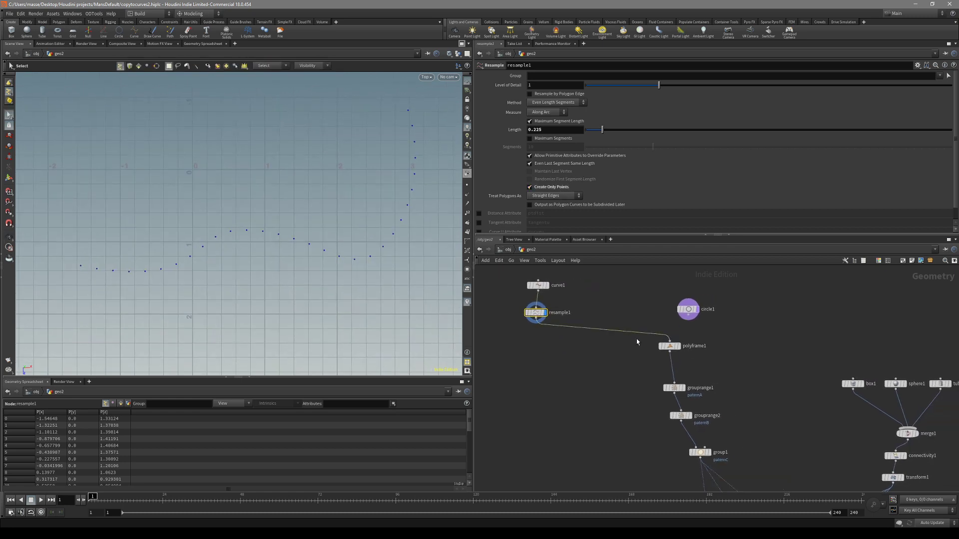
pyautogui.moveTo(640, 340); pyautogui.dragTo(548, 319, button='middle')
pyautogui.scroll(-3, 609, 378)
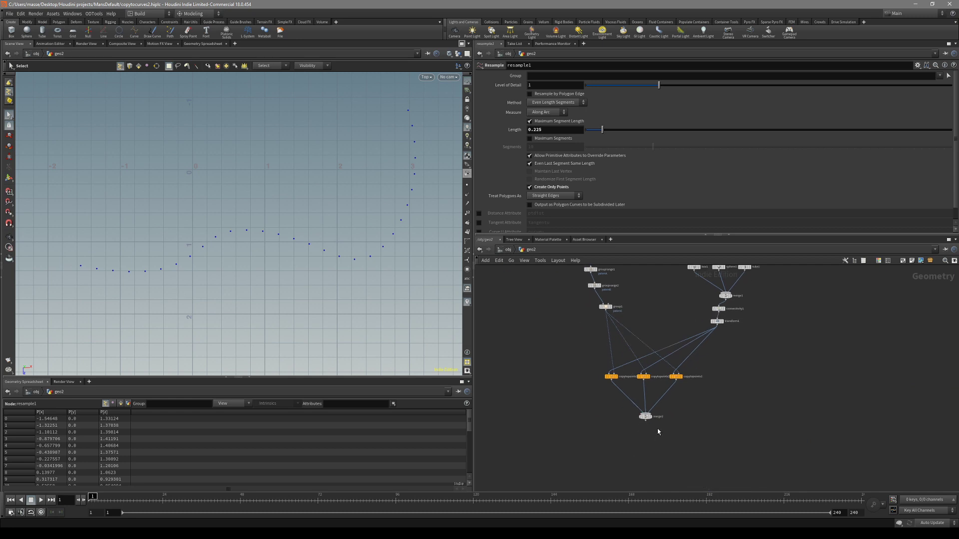
# Display merge2 and enlarge the source shapes in transform1 to a uniform scale of 2.05
pyautogui.click(645, 416)
pyautogui.scroll(5, 219, 241)
pyautogui.scroll(-2, 218, 242)
pyautogui.moveTo(219, 242); pyautogui.dragTo(385, 199, button='middle')
pyautogui.scroll(4, 667, 352)
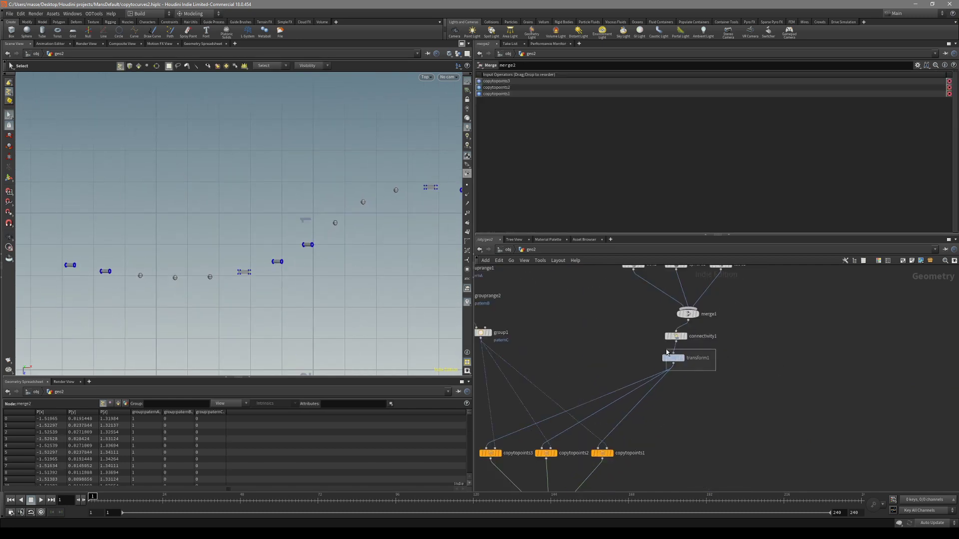
pyautogui.click(671, 357)
pyautogui.moveTo(610, 146); pyautogui.dragTo(662, 145)
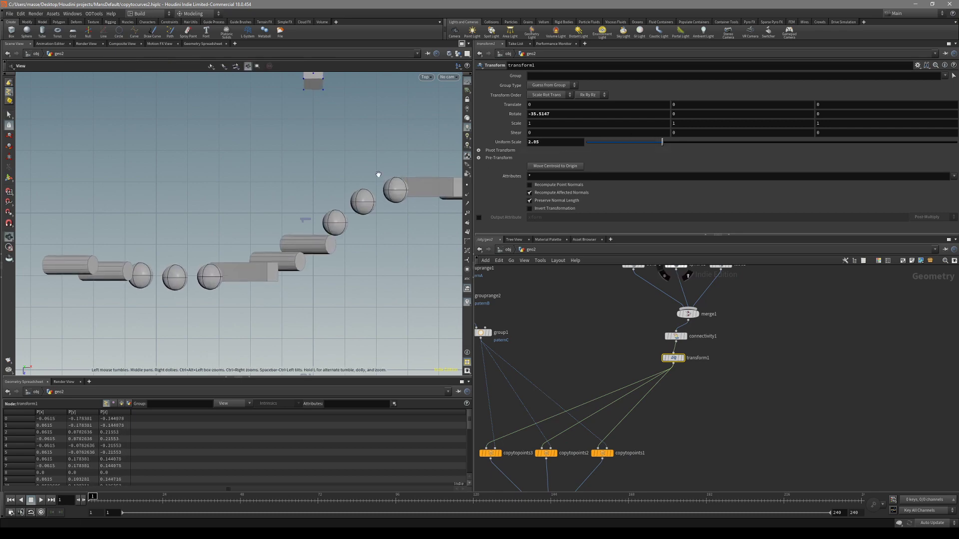
# View the copies along the curve in perspective and set transform1's uniform scale to 1.95
pyautogui.press('Escape')
pyautogui.moveTo(352, 197); pyautogui.dragTo(409, 220)
pyautogui.scroll(-5, 252, 201)
pyautogui.press('s')
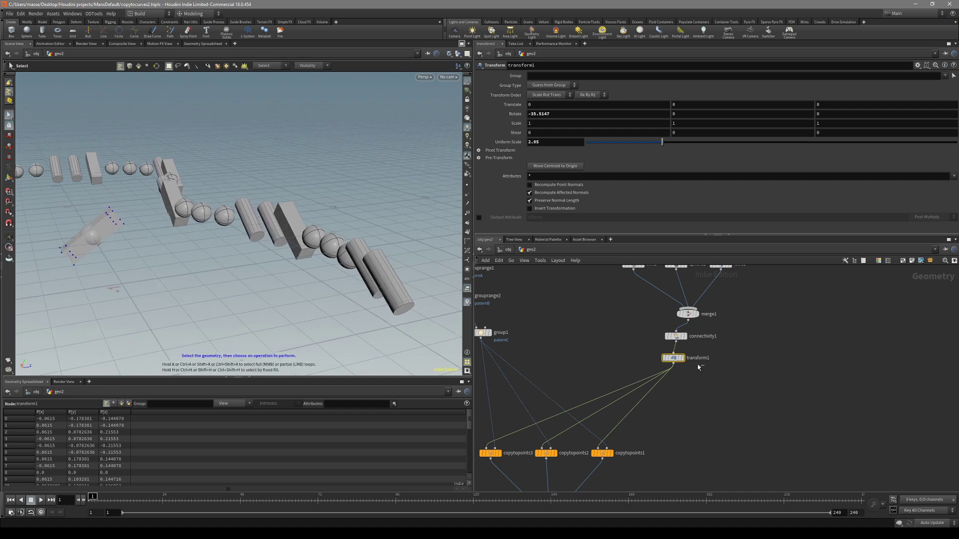
pyautogui.moveTo(662, 143); pyautogui.dragTo(657, 143)
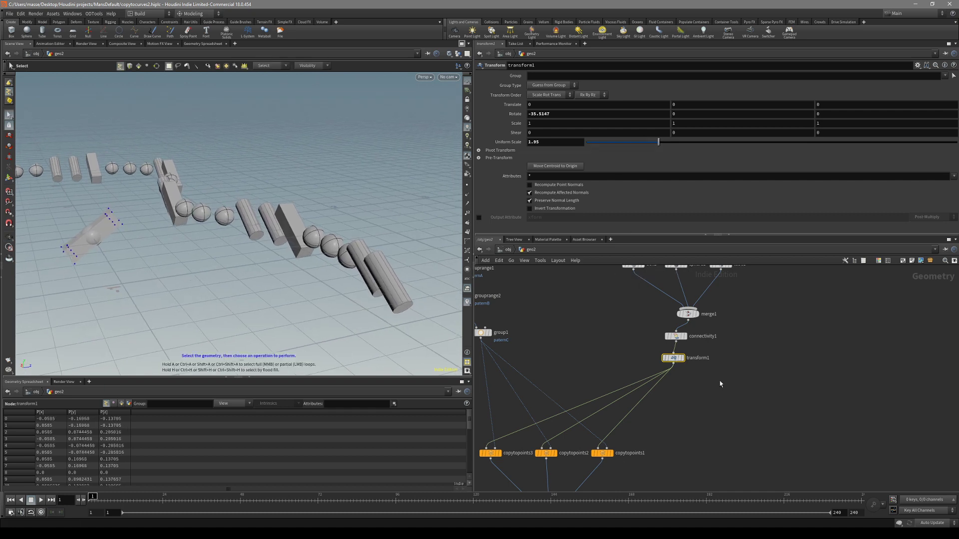
pyautogui.press('Return')
# Rotate the source shapes in transform1 on all three axes to about -48, -27 and 27 degrees
pyautogui.moveTo(126, 226); pyautogui.dragTo(180, 203)
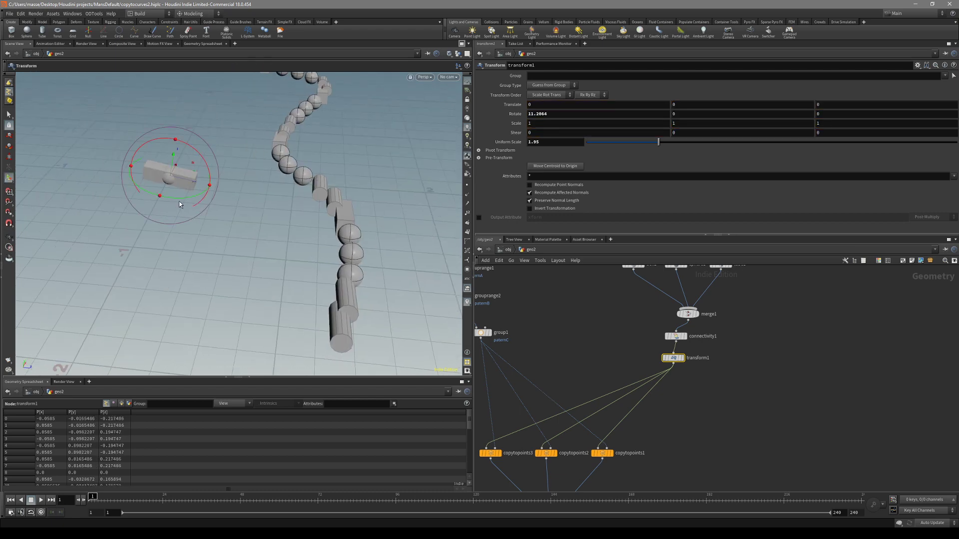
pyautogui.moveTo(191, 150); pyautogui.dragTo(402, 221)
pyautogui.press('Escape')
pyautogui.press('Return')
# Add two Box nodes below resample1 and move the second box's center to about -0.52, 0, -2.0
pyautogui.scroll(-5, 598, 331)
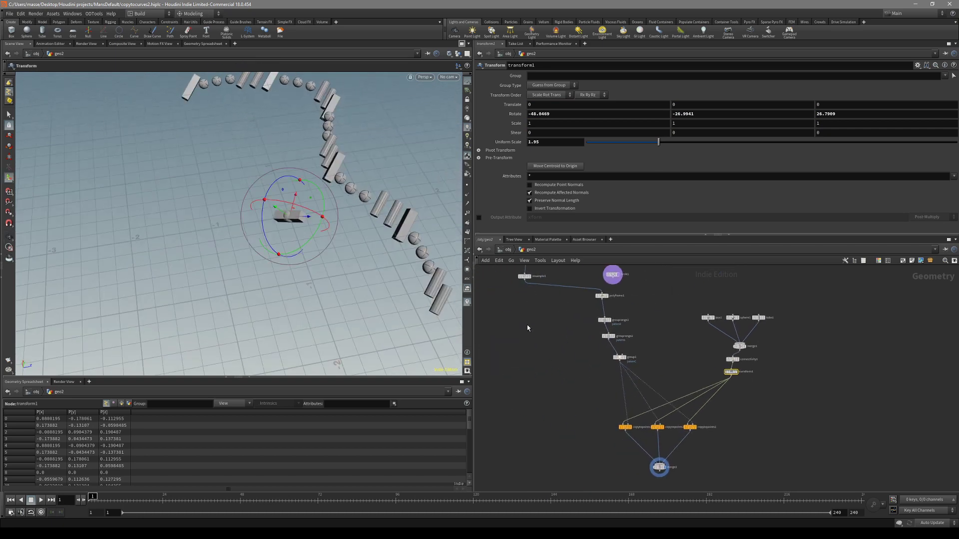
pyautogui.press('Tab')
pyautogui.write('null')
pyautogui.press('Return')
pyautogui.scroll(3, 600, 376)
pyautogui.click(569, 346)
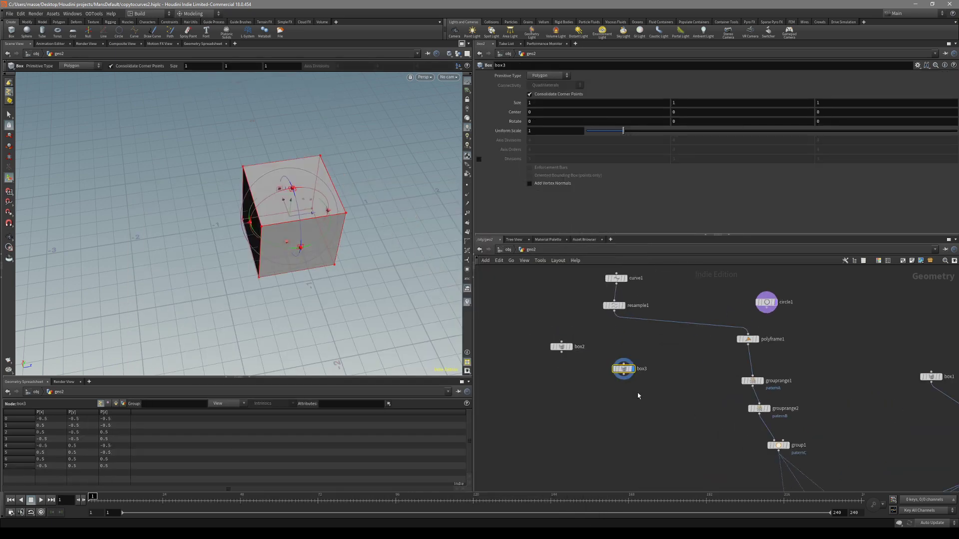
pyautogui.moveTo(292, 215); pyautogui.dragTo(167, 255)
pyautogui.moveTo(628, 370); pyautogui.dragTo(625, 354)
# Combine box2 and box3 with a new Merge node and display the result
pyautogui.keyDown('shift'); pyautogui.click(562, 347); pyautogui.keyUp('shift')
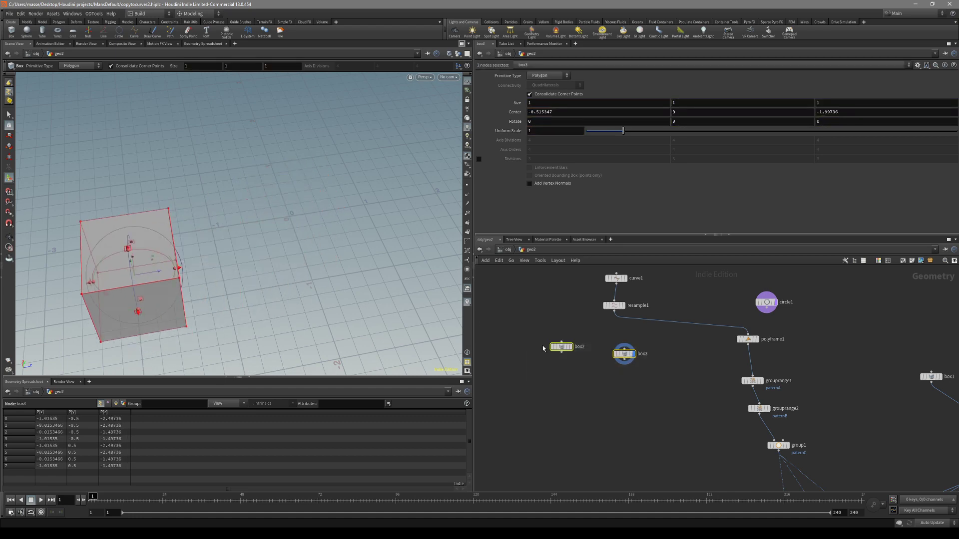
pyautogui.press('Tab')
pyautogui.write('merge')
pyautogui.press('Return')
pyautogui.click(590, 391)
pyautogui.keyDown('alt'); pyautogui.moveTo(419, 313); pyautogui.dragTo(231, 236); pyautogui.keyUp('alt')
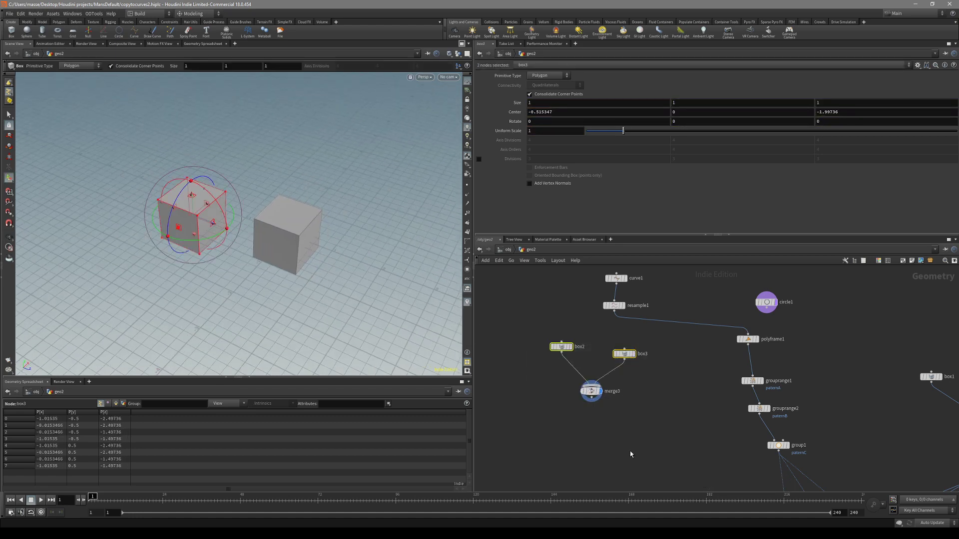
# Add a Labs Multi Bounding Box node below the merge of the two boxes
pyautogui.click(605, 423)
pyautogui.press('Tab')
pyautogui.write('boun')
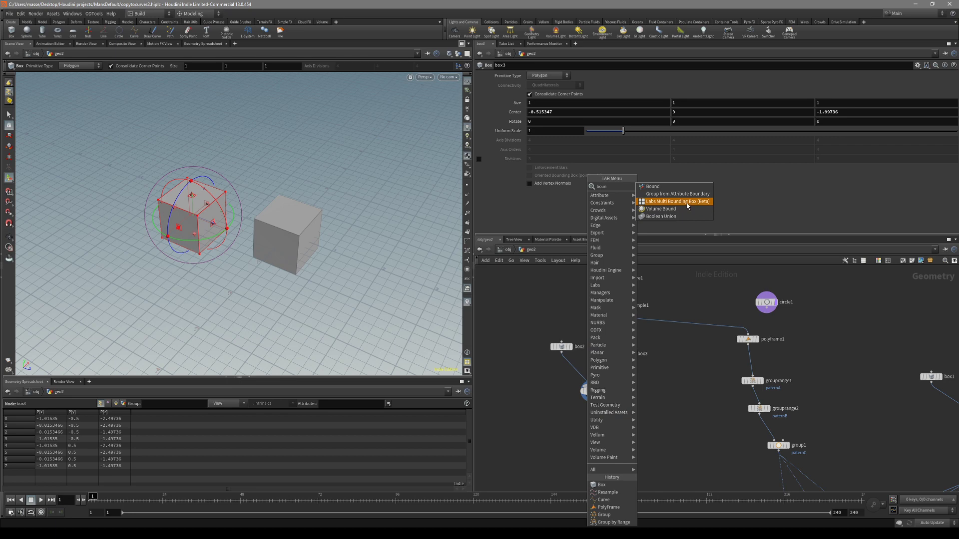
pyautogui.click(678, 201)
pyautogui.keyDown('alt'); pyautogui.moveTo(298, 254); pyautogui.dragTo(325, 240); pyautogui.keyUp('alt')
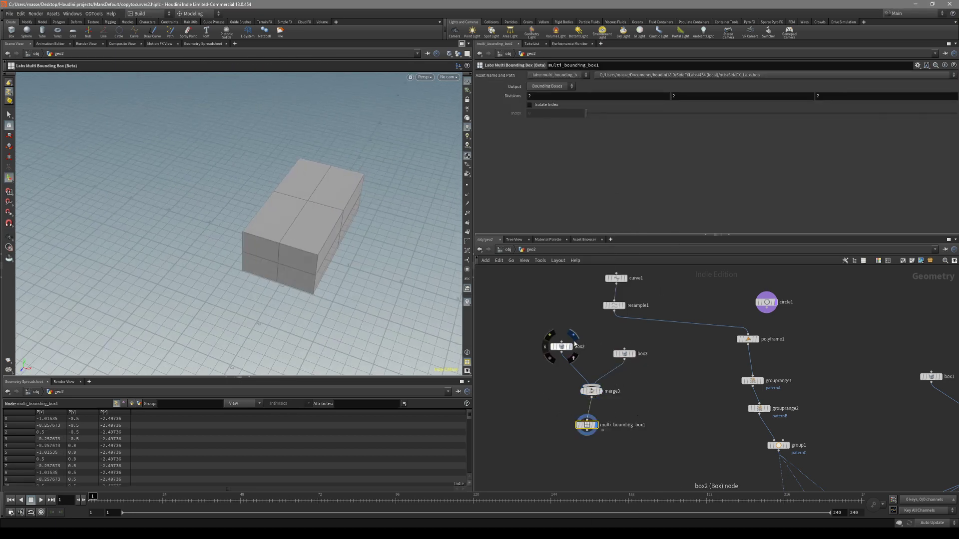
# Widen box2 to about 1.21 in X and shift its center to about 0.49, 0, 0.01
pyautogui.click(561, 347)
pyautogui.moveTo(334, 262); pyautogui.dragTo(339, 263)
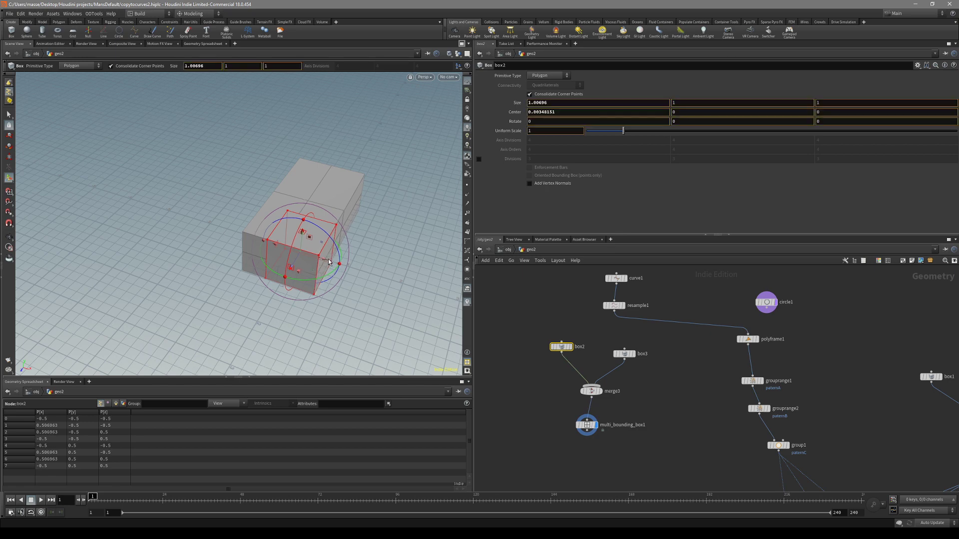
pyautogui.scroll(2, 593, 357)
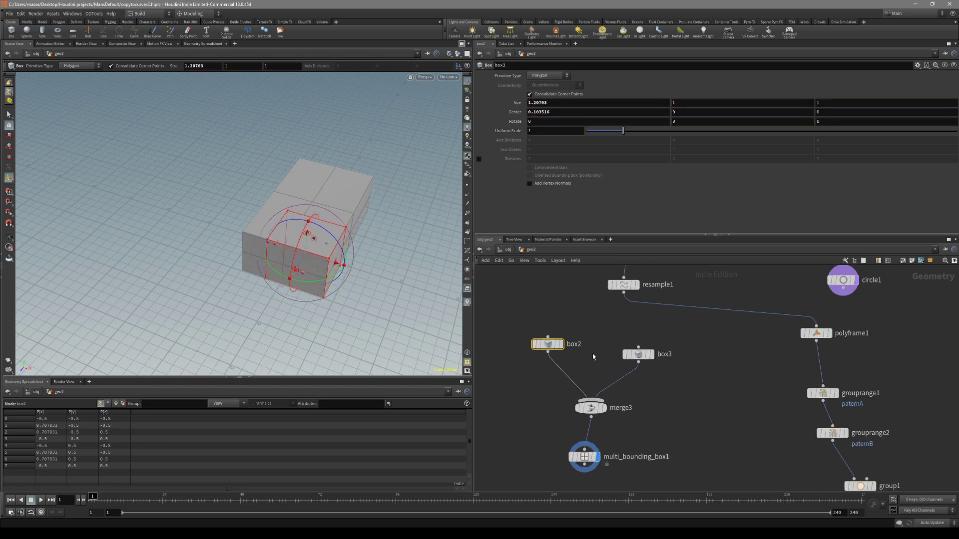
pyautogui.keyDown('alt'); pyautogui.moveTo(240, 260); pyautogui.dragTo(315, 250); pyautogui.keyUp('alt')
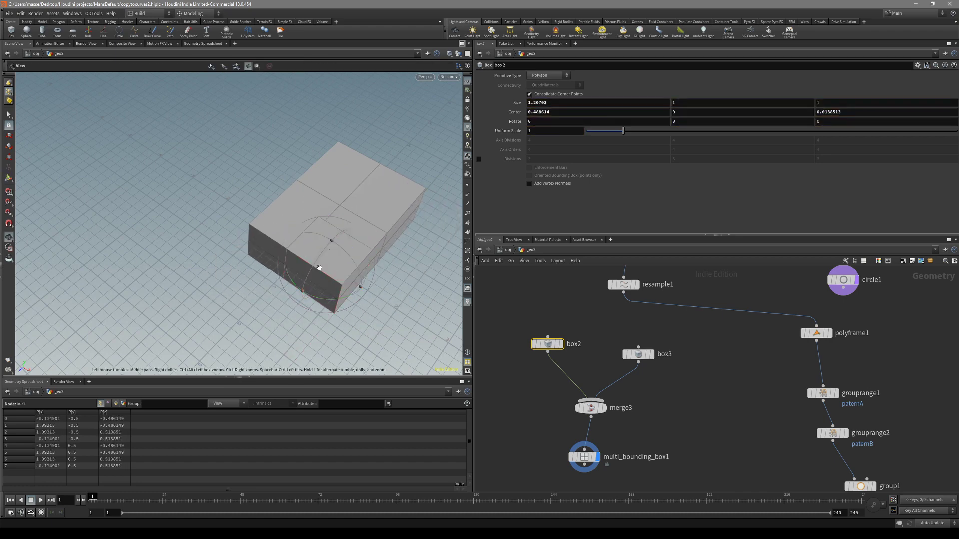
# Add a Points from Volume node fed by multi_bounding_box1
pyautogui.moveTo(702, 448); pyautogui.dragTo(690, 359, button='middle')
pyautogui.click(573, 367)
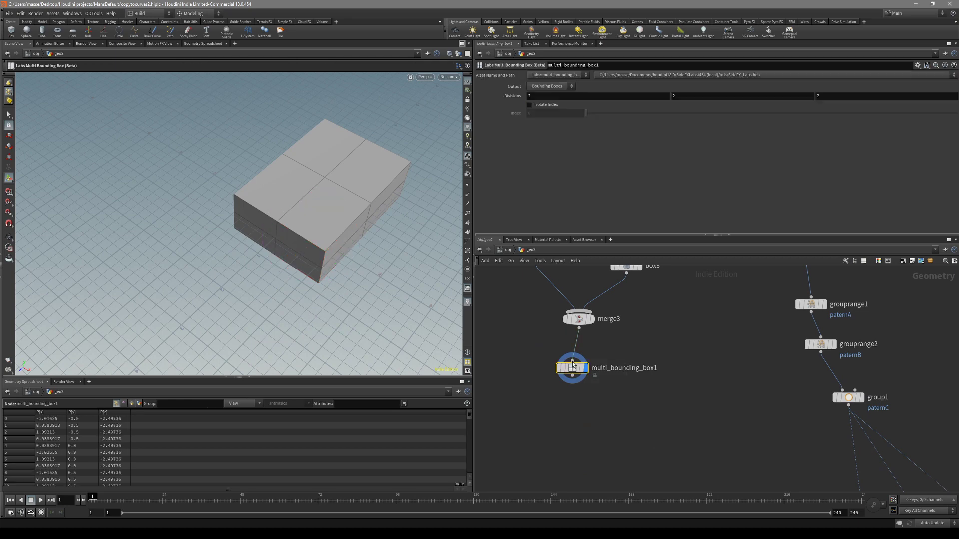
pyautogui.click(596, 412)
pyautogui.click(562, 372)
pyautogui.click(590, 433)
pyautogui.write('point')
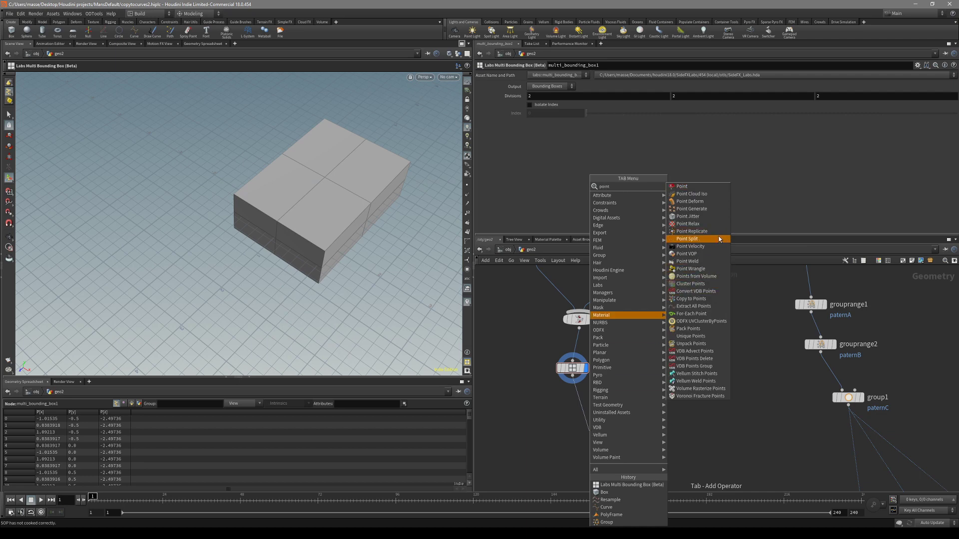
pyautogui.click(712, 277)
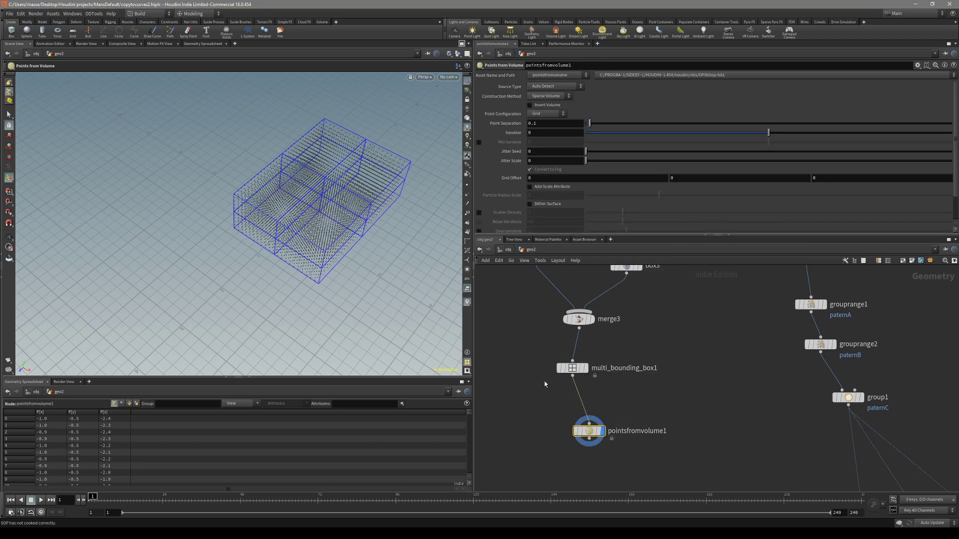
# Adjust the point separation of pointsfromvolume1 to 0.18 to thin out the point grid
pyautogui.scroll(5, 347, 170)
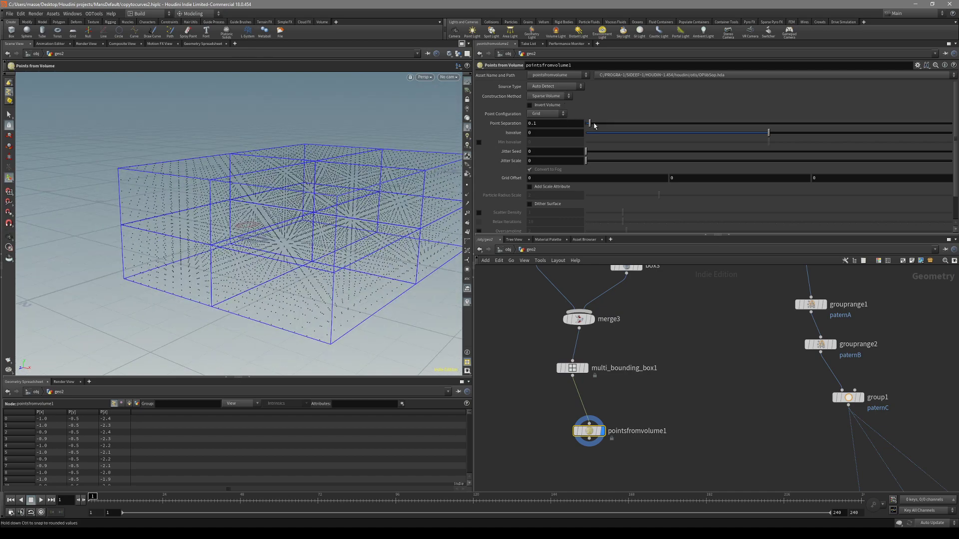
pyautogui.moveTo(594, 126); pyautogui.dragTo(596, 126)
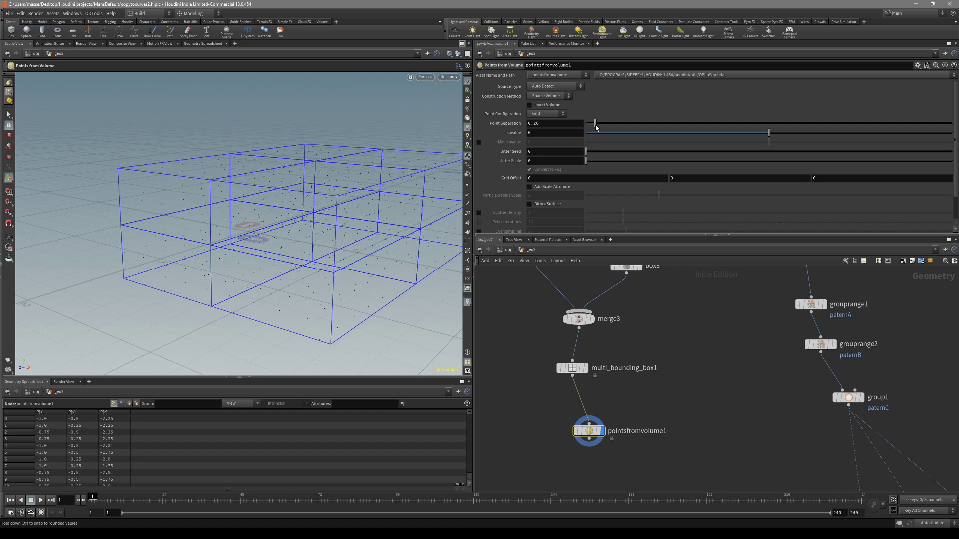
pyautogui.moveTo(595, 128); pyautogui.dragTo(595, 126)
pyautogui.keyDown('alt'); pyautogui.moveTo(353, 197); pyautogui.dragTo(401, 238); pyautogui.keyUp('alt')
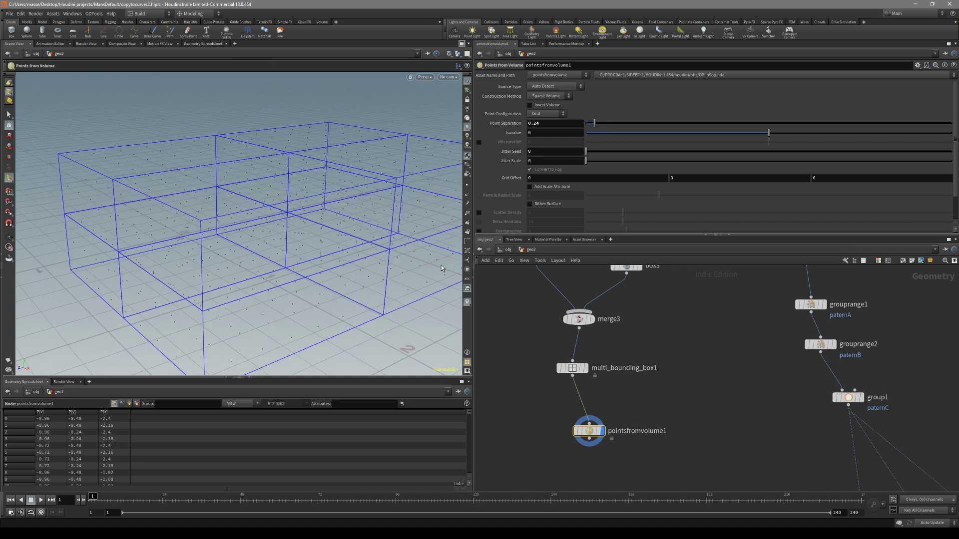
pyautogui.click(617, 372)
pyautogui.click(624, 430)
pyautogui.moveTo(593, 128); pyautogui.dragTo(592, 127)
pyautogui.moveTo(566, 126); pyautogui.dragTo(607, 142, button='middle')
pyautogui.keyDown('alt'); pyautogui.moveTo(390, 184); pyautogui.dragTo(338, 216); pyautogui.keyUp('alt')
# Connect pointsfromvolume1 to polyframe1 in place of resample1
pyautogui.scroll(-3, 633, 342)
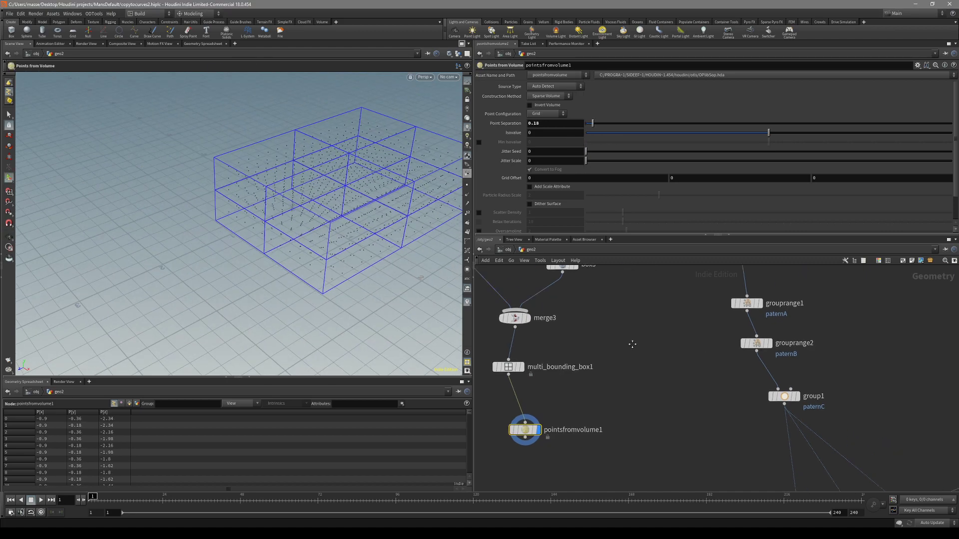
pyautogui.scroll(-3, 636, 354)
pyautogui.scroll(3, 635, 354)
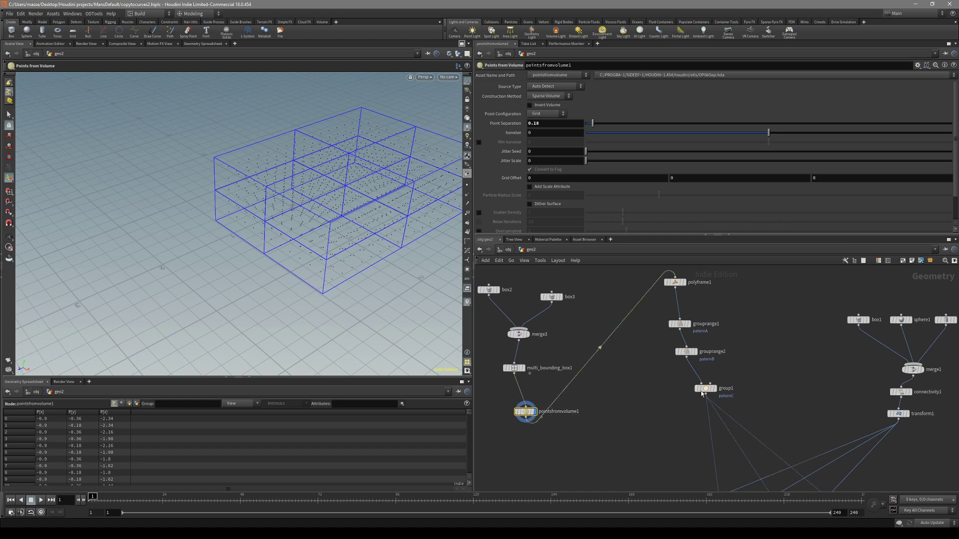
# Display merge2 and examine how the boxes, spheres and tubes fill the volume points
pyautogui.scroll(-3, 701, 394)
pyautogui.scroll(3, 755, 418)
pyautogui.click(717, 397)
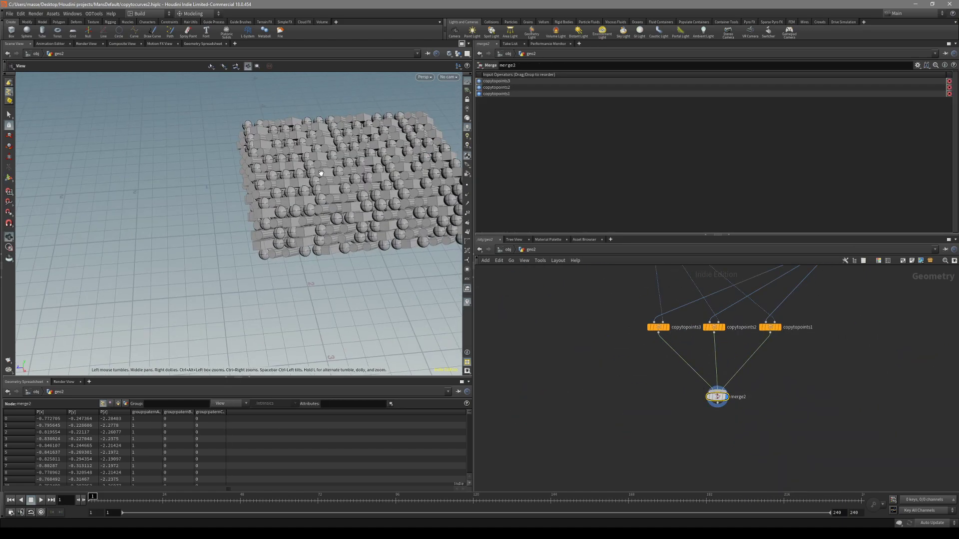
pyautogui.keyDown('alt'); pyautogui.moveTo(321, 173); pyautogui.dragTo(354, 269); pyautogui.keyUp('alt')
pyautogui.scroll(-3, 607, 367)
pyautogui.scroll(-2, 622, 342)
pyautogui.scroll(4, 638, 310)
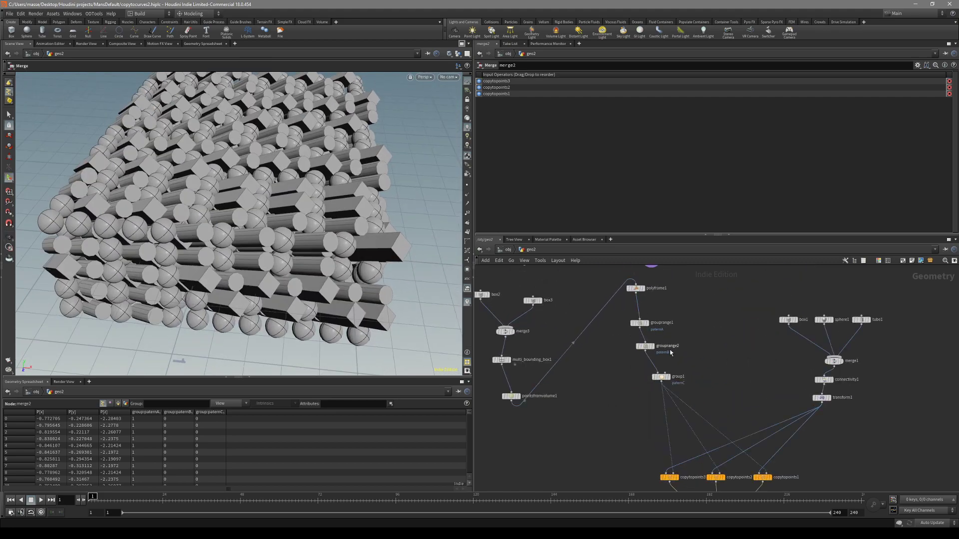
# Set the uniform scale of transform1 to 1 to shrink the copied shapes
pyautogui.scroll(-2, 699, 339)
pyautogui.scroll(3, 736, 325)
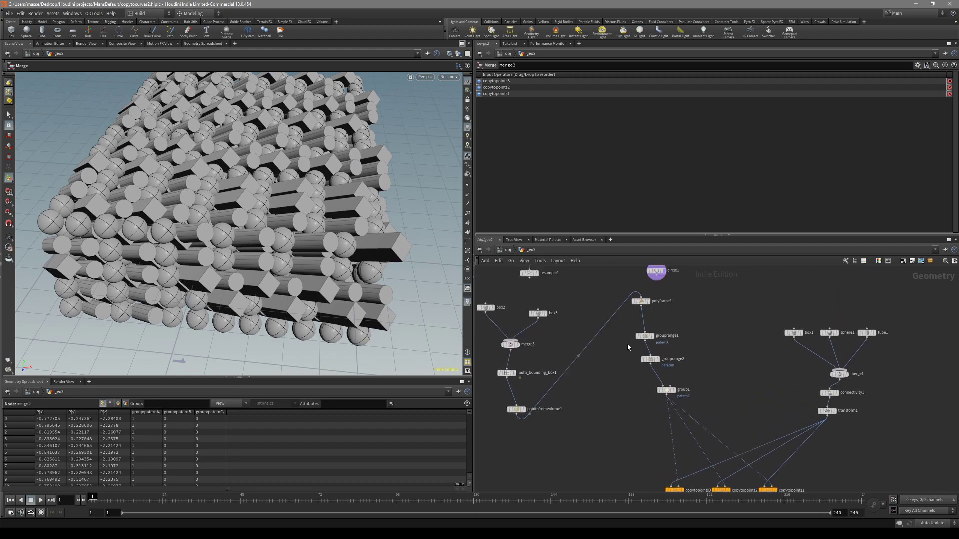
pyautogui.click(827, 410)
pyautogui.moveTo(656, 146); pyautogui.dragTo(624, 145)
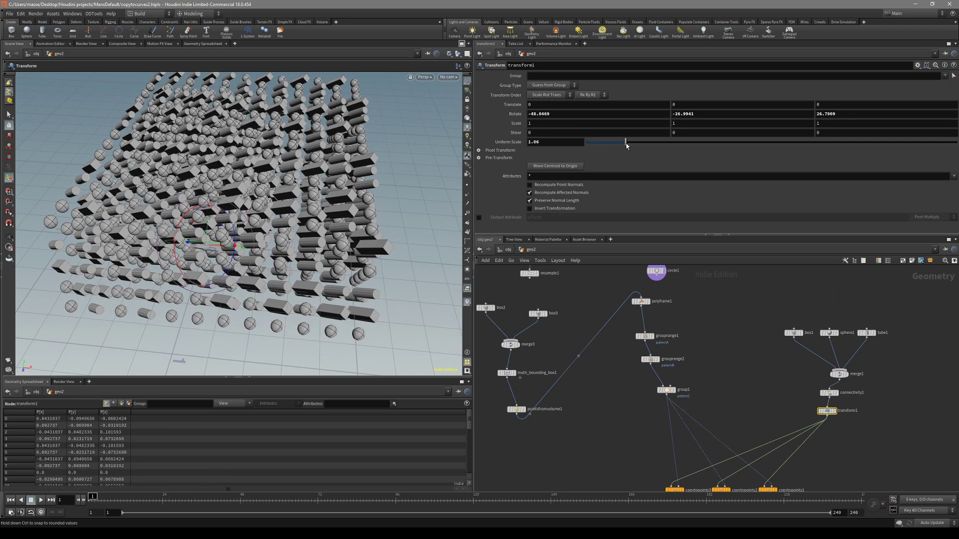
pyautogui.press('Escape')
pyautogui.moveTo(309, 150); pyautogui.dragTo(292, 123)
pyautogui.moveTo(555, 314); pyautogui.dragTo(590, 303, button='middle')
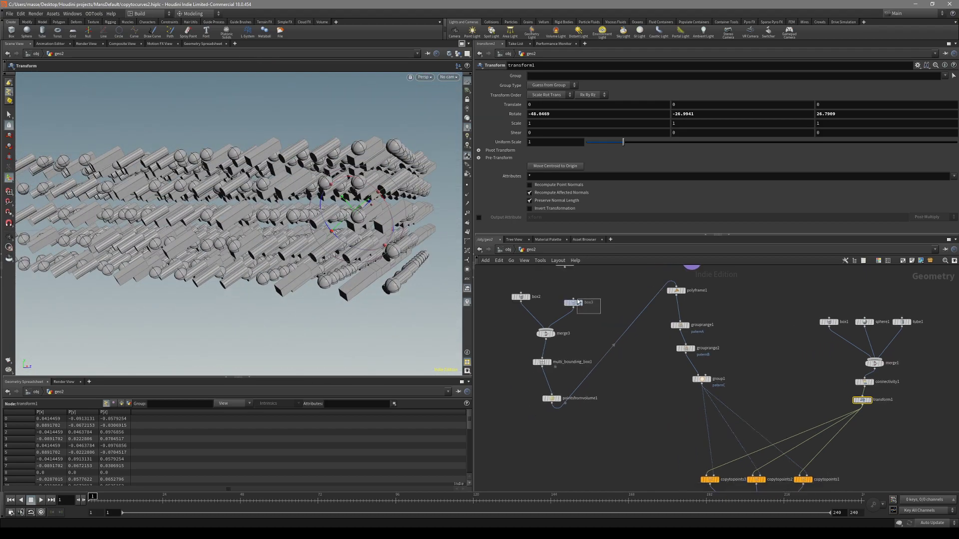
# Display pointsfromvolume1 with its point numbers to inspect the point order
pyautogui.click(573, 303)
pyautogui.moveTo(76, 157); pyautogui.dragTo(222, 207)
pyautogui.press('Escape')
pyautogui.press('Return')
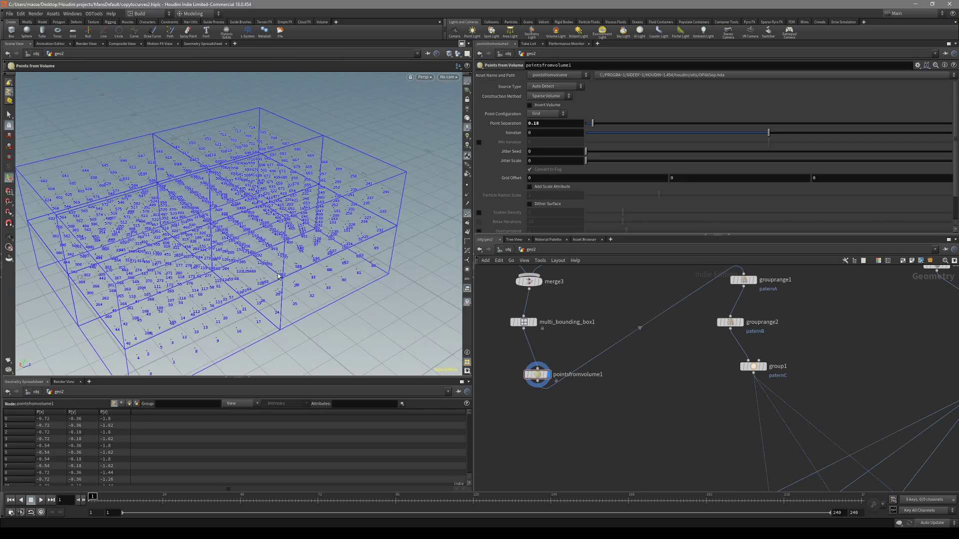
pyautogui.moveTo(666, 344); pyautogui.dragTo(616, 359, button='middle')
pyautogui.press('Tab')
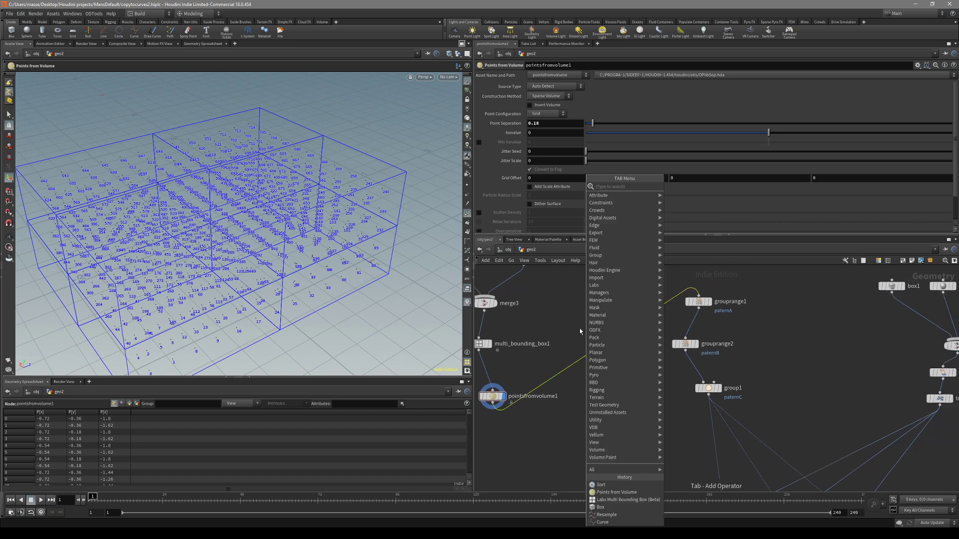
pyautogui.press('Escape')
pyautogui.press('h')
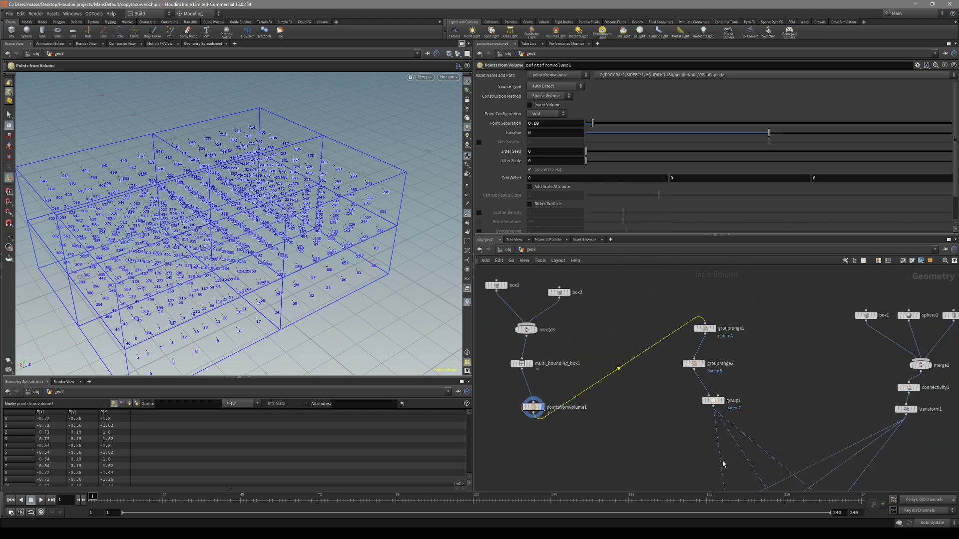
# Display merge2 and insert a Sort node on the wire between pointsfromvolume1 and grouprange1
pyautogui.click(701, 457)
pyautogui.moveTo(586, 383); pyautogui.dragTo(635, 457, button='middle')
pyautogui.press('Tab')
pyautogui.write('sort')
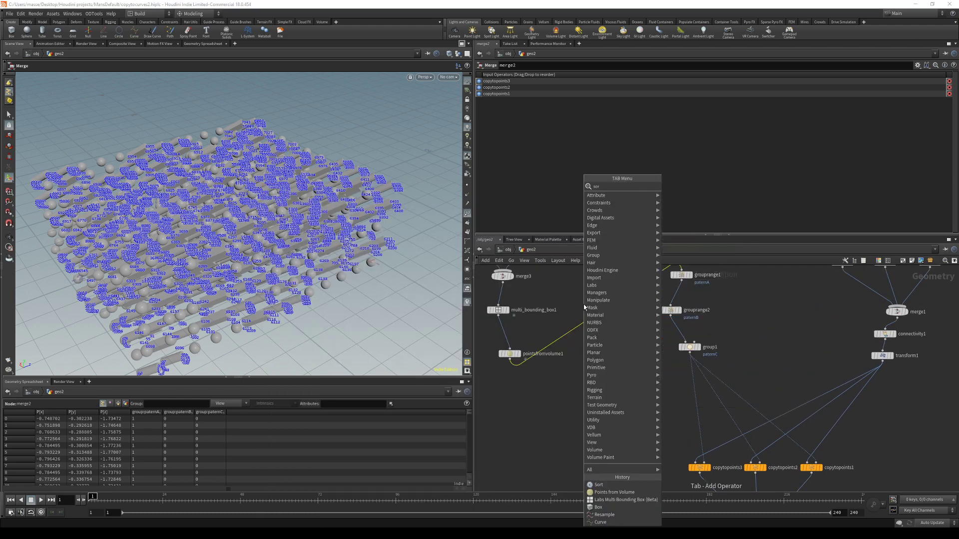
pyautogui.click(680, 187)
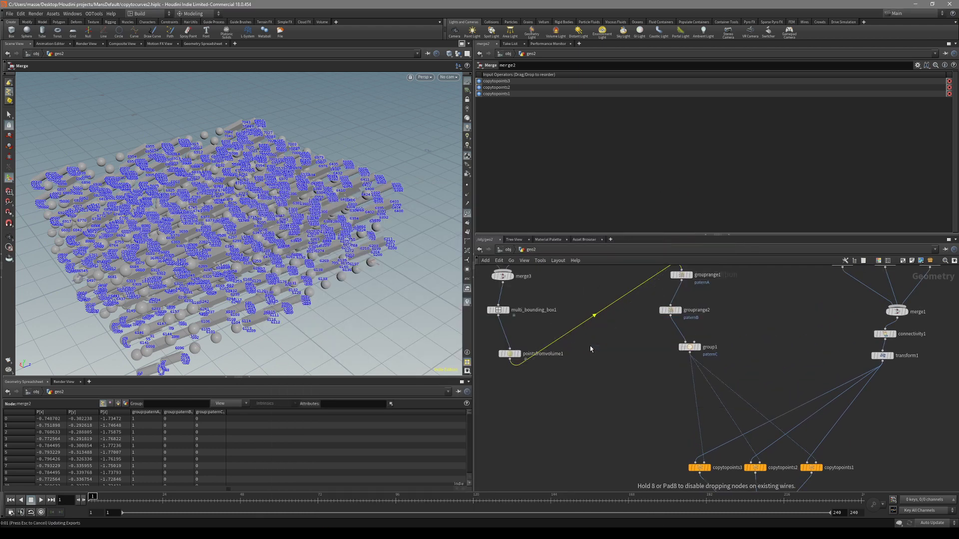
pyautogui.click(588, 347)
pyautogui.scroll(5, 542, 372)
pyautogui.moveTo(542, 373); pyautogui.dragTo(555, 388, button='middle')
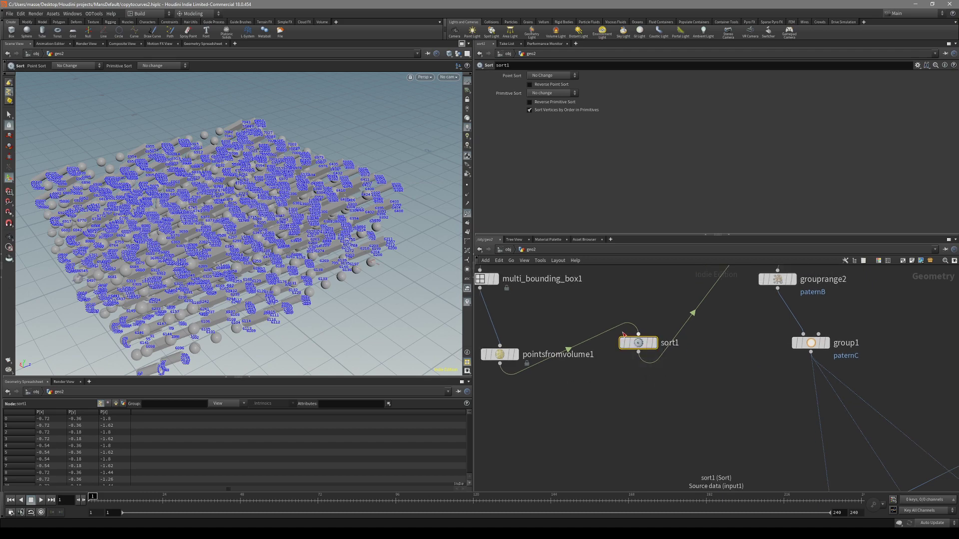
# Set the point sort of sort1 to Random and hide the point numbers in the viewport
pyautogui.click(550, 76)
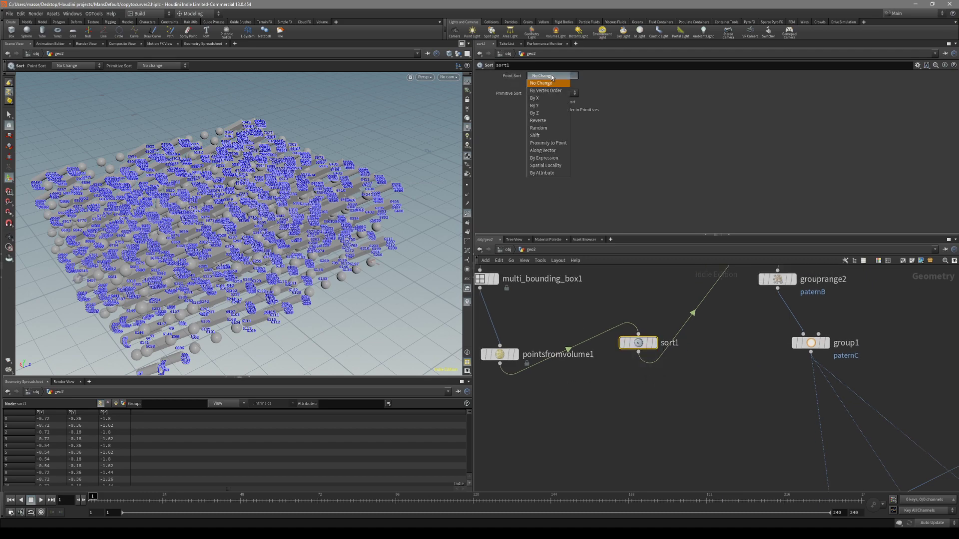
pyautogui.click(539, 128)
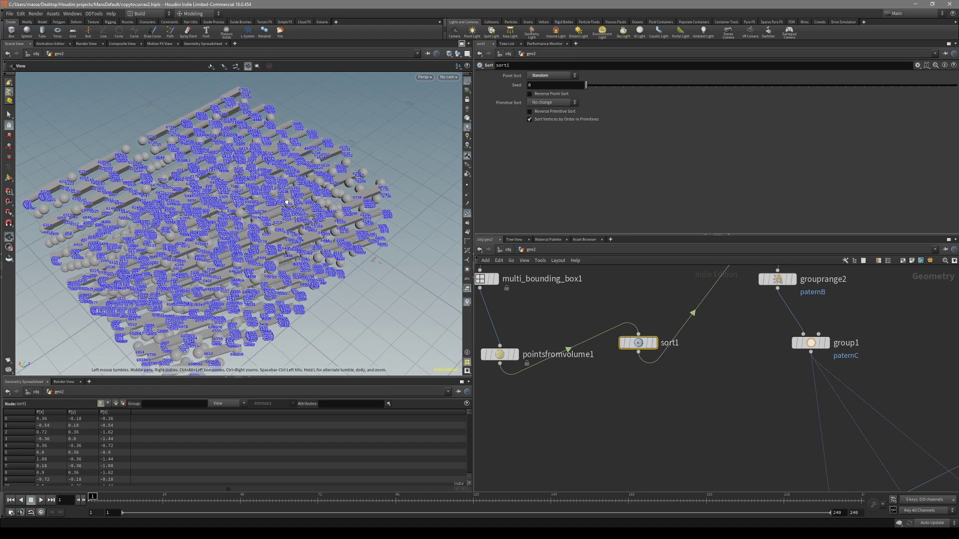
pyautogui.click(467, 214)
pyautogui.moveTo(679, 460); pyautogui.dragTo(618, 334, button='middle')
pyautogui.scroll(-2, 678, 438)
pyautogui.click(723, 407)
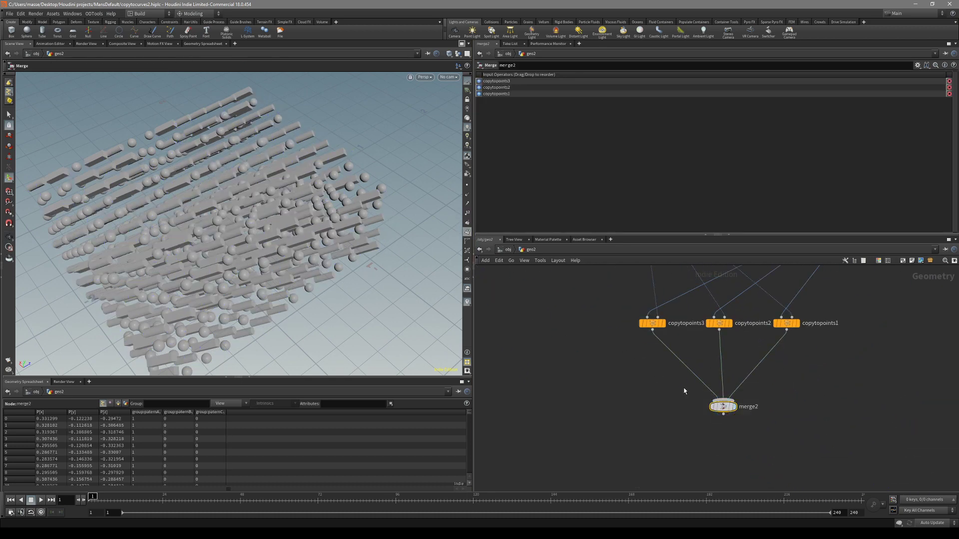
pyautogui.scroll(-2, 649, 367)
pyautogui.moveTo(620, 291); pyautogui.dragTo(656, 349, button='middle')
pyautogui.click(655, 349)
pyautogui.scroll(3, 336, 176)
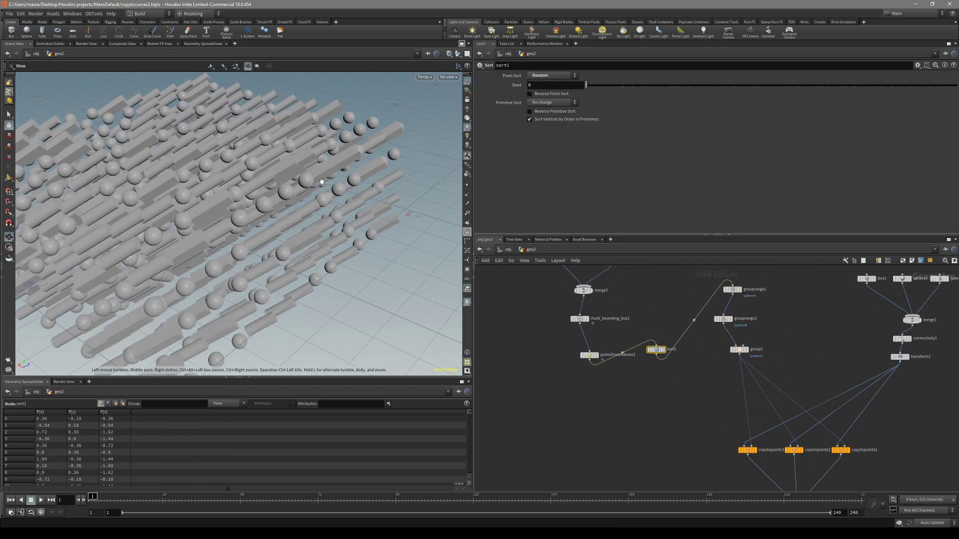
# Set the random seed of sort1 to 46 and inspect the shuffled copies
pyautogui.scroll(-3, 336, 176)
pyautogui.press('Return')
pyautogui.moveTo(586, 85); pyautogui.dragTo(671, 87)
pyautogui.press('Escape')
pyautogui.moveTo(200, 235); pyautogui.dragTo(299, 195)
pyautogui.press('Return')
pyautogui.moveTo(814, 325); pyautogui.dragTo(635, 387, button='middle')
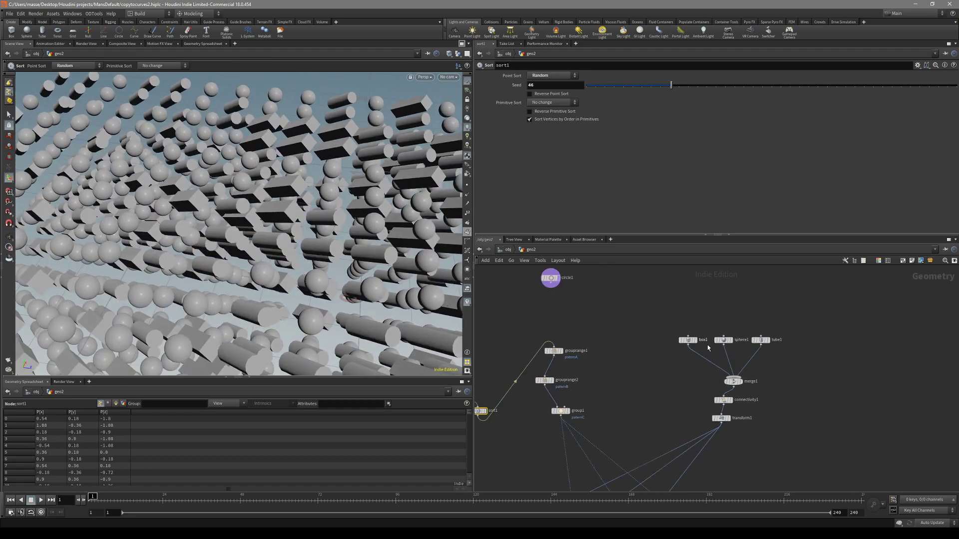
# Set the random seed of sort1 to 73 for a different shuffle of the copied shapes
pyautogui.scroll(2, 730, 343)
pyautogui.press('Escape')
pyautogui.moveTo(270, 249); pyautogui.dragTo(288, 232)
pyautogui.moveTo(678, 88); pyautogui.dragTo(721, 86)
pyautogui.press('Escape')
pyautogui.moveTo(309, 199); pyautogui.dragTo(284, 210)
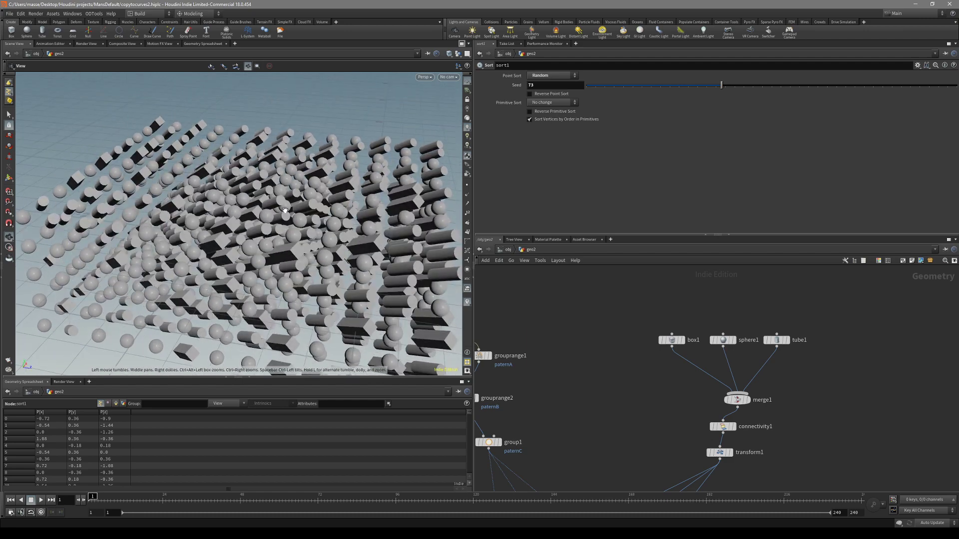
# Examine the network and the randomized arrangement of boxes, spheres and tubes from several angles
pyautogui.scroll(-2, 492, 340)
pyautogui.moveTo(492, 340); pyautogui.dragTo(647, 267, button='middle')
pyautogui.press('s')
pyautogui.press('Return')
pyautogui.moveTo(579, 322); pyautogui.dragTo(556, 347, button='middle')
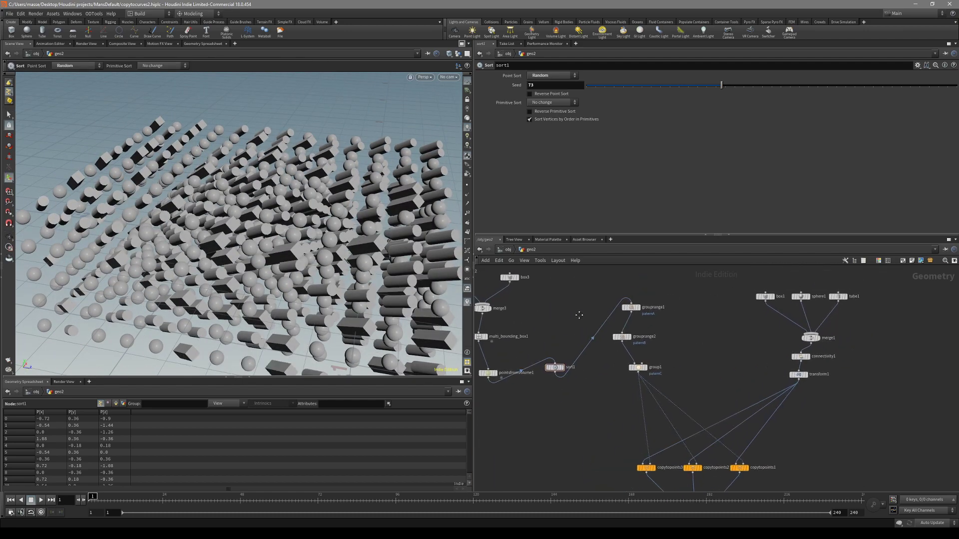
pyautogui.press('Escape')
pyautogui.scroll(-5, 280, 240)
pyautogui.moveTo(279, 239); pyautogui.dragTo(275, 288)
pyautogui.scroll(5, 322, 269)
pyautogui.scroll(-4, 322, 268)
pyautogui.press('Return')
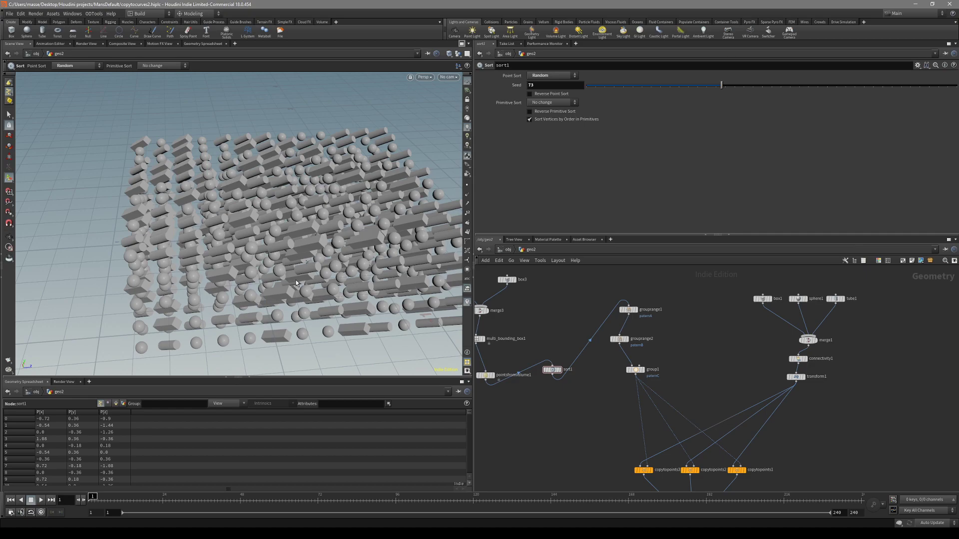